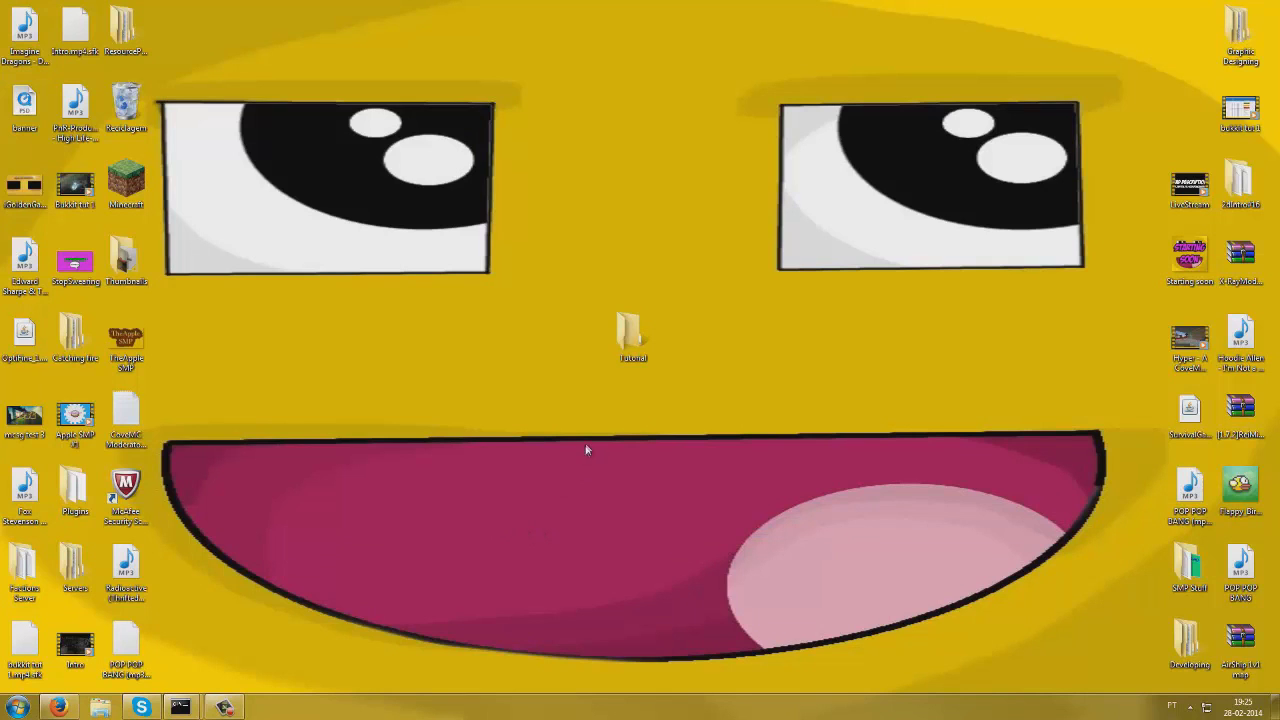
Bring the Firefox window with the Sphax PureBDCraft page back over the desktop.
click(52, 710)
Launch WinRAR from a Start menu search for 'winra'.
key(super)
text(winra)
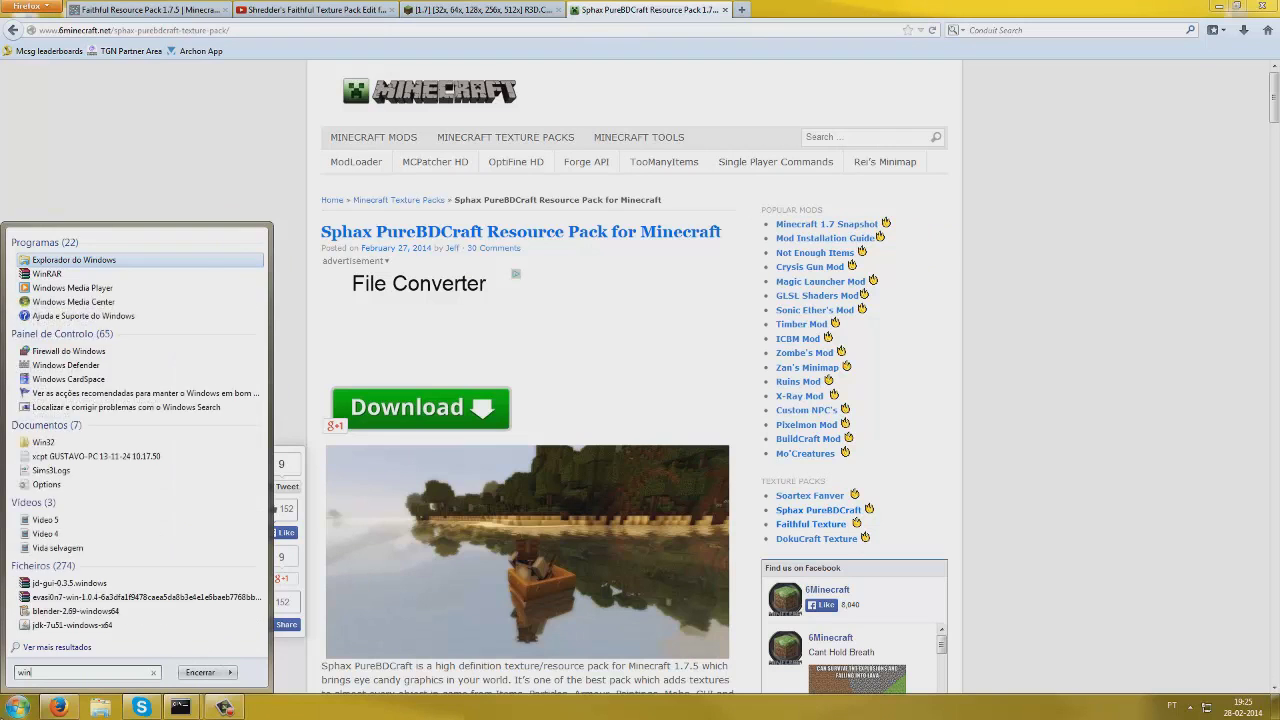
click(110, 263)
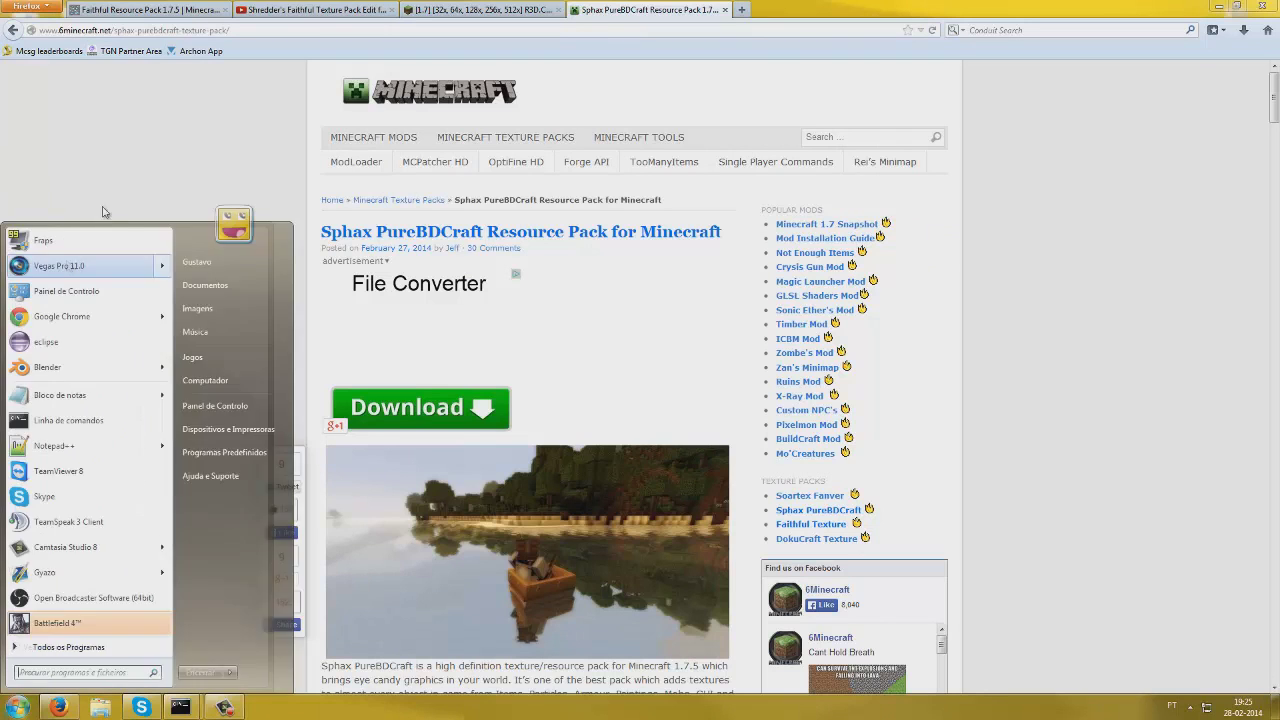
Look over the Faithful, Shredder's video, R3D.CRAFT and Sphax tabs, then open a blank tab.
click(103, 11)
scroll(346, 393, down, 15)
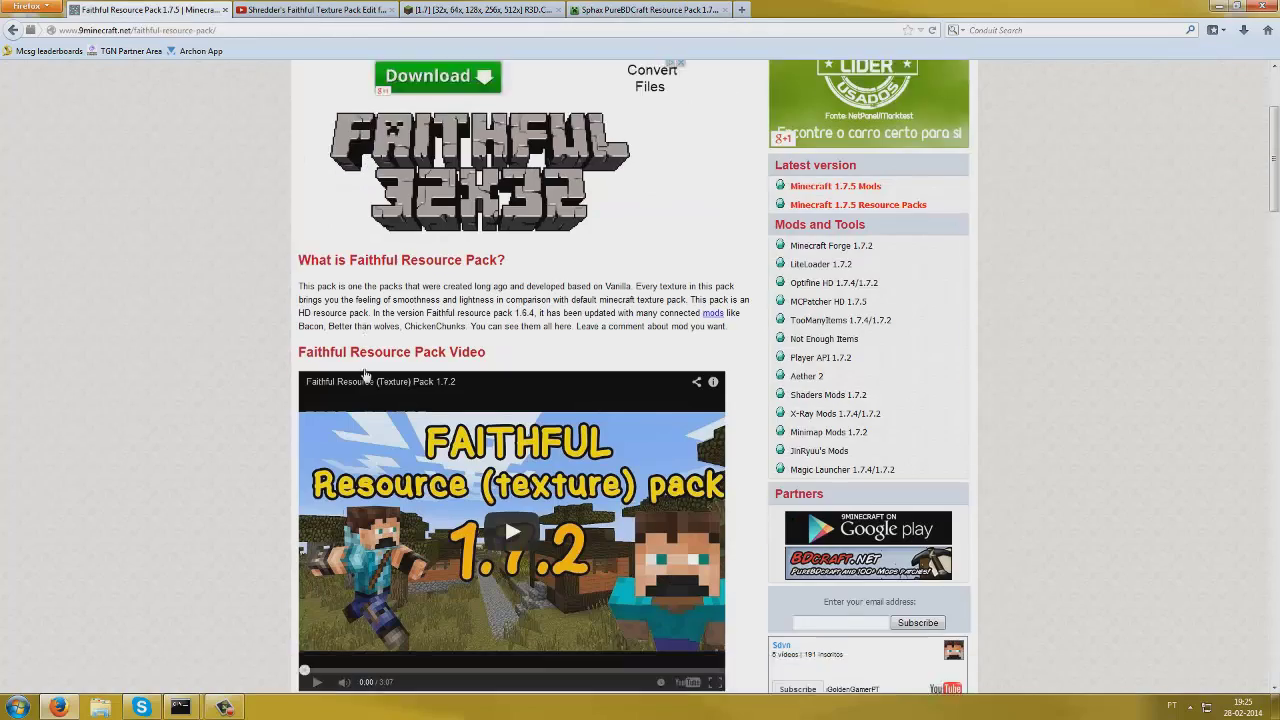
scroll(346, 393, down, 1)
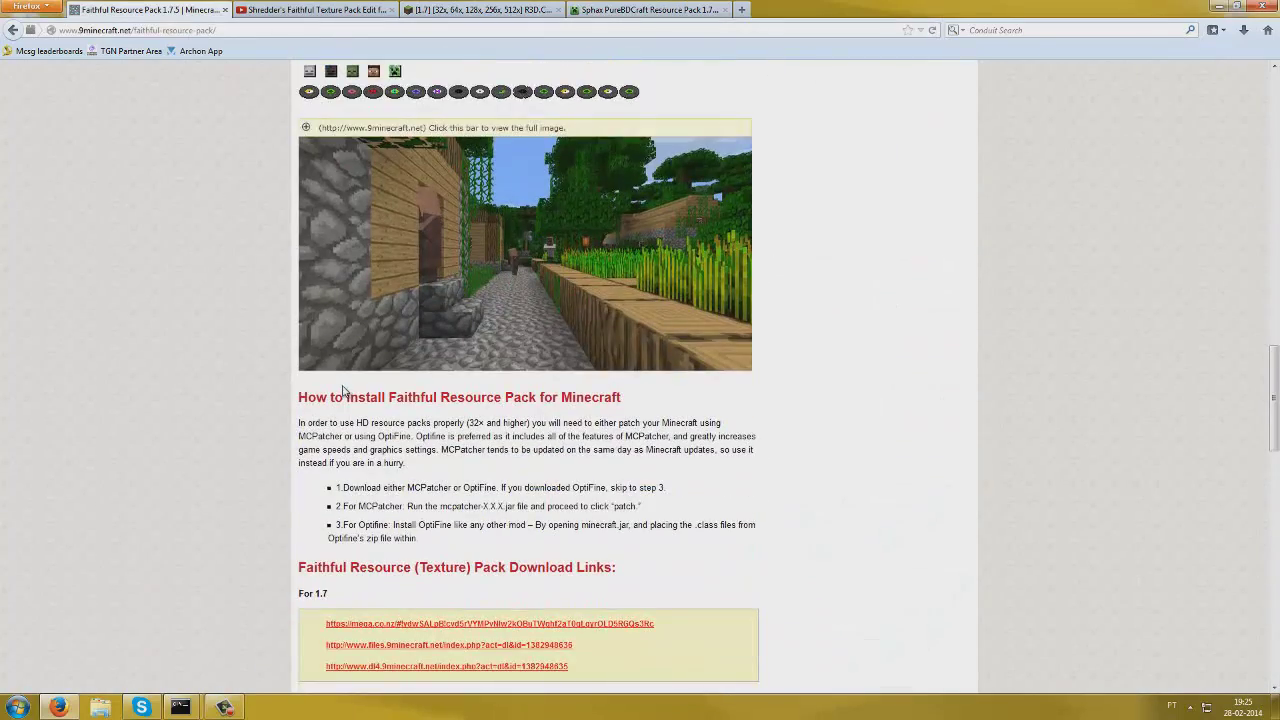
scroll(338, 393, down, 3)
scroll(366, 323, up, 5)
scroll(382, 309, down, 6)
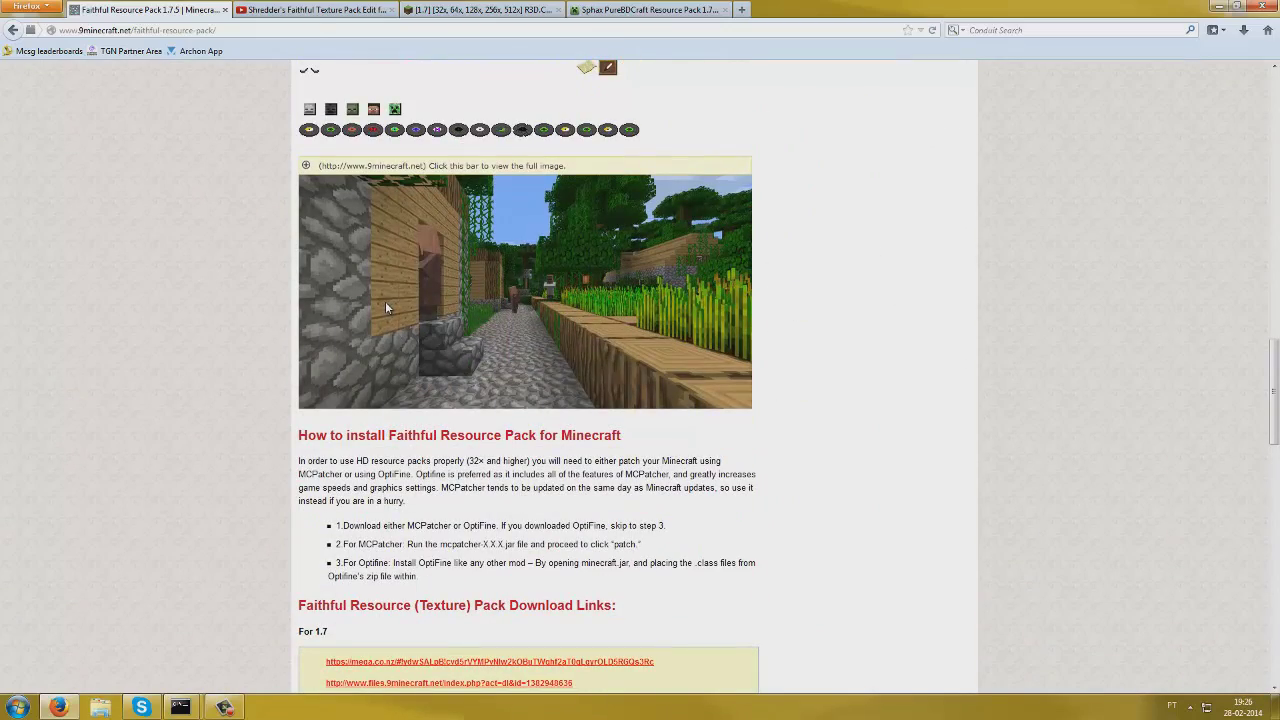
scroll(404, 352, up, 5)
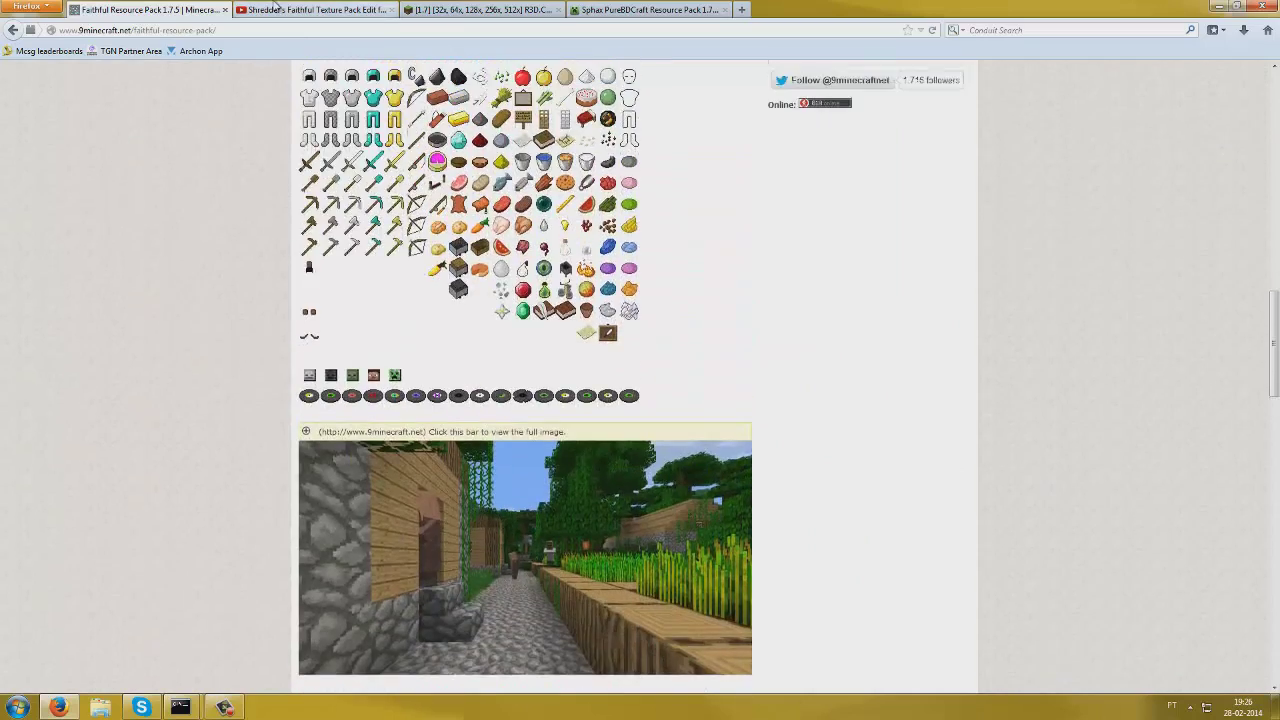
click(276, 9)
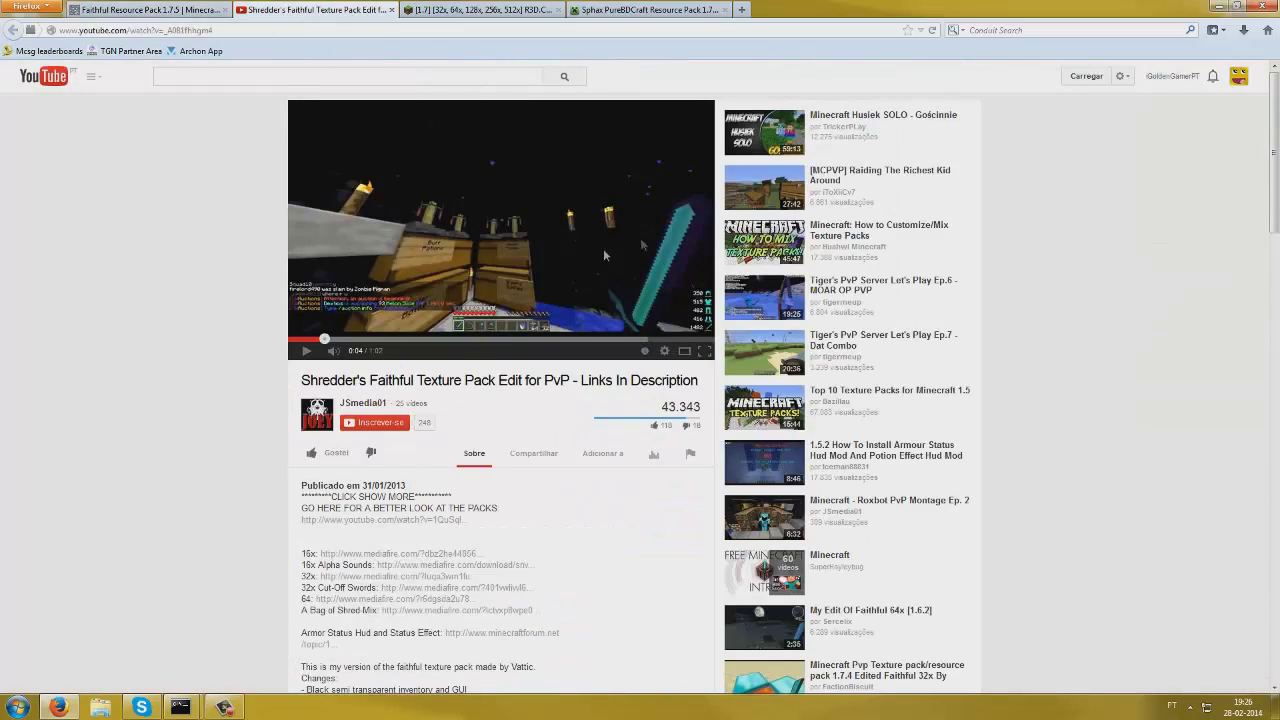
click(480, 9)
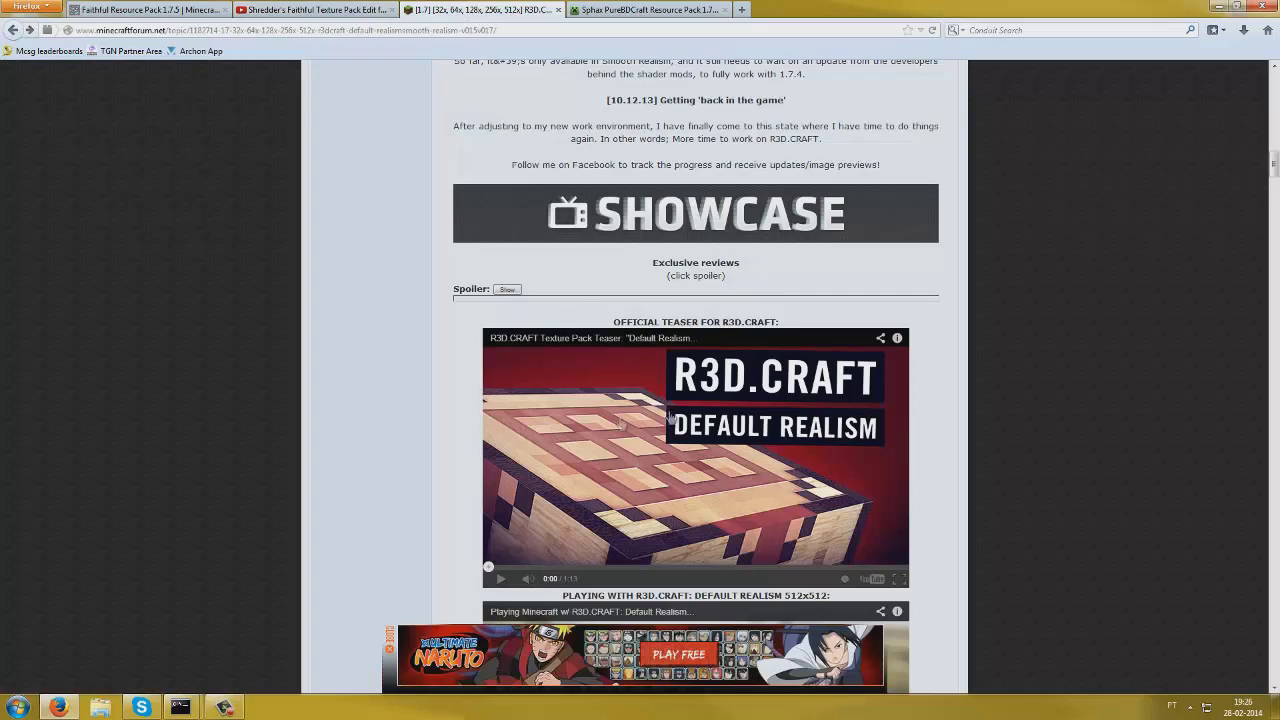
scroll(640, 368, up, 10)
scroll(645, 400, down, 5)
click(650, 9)
scroll(498, 329, down, 5)
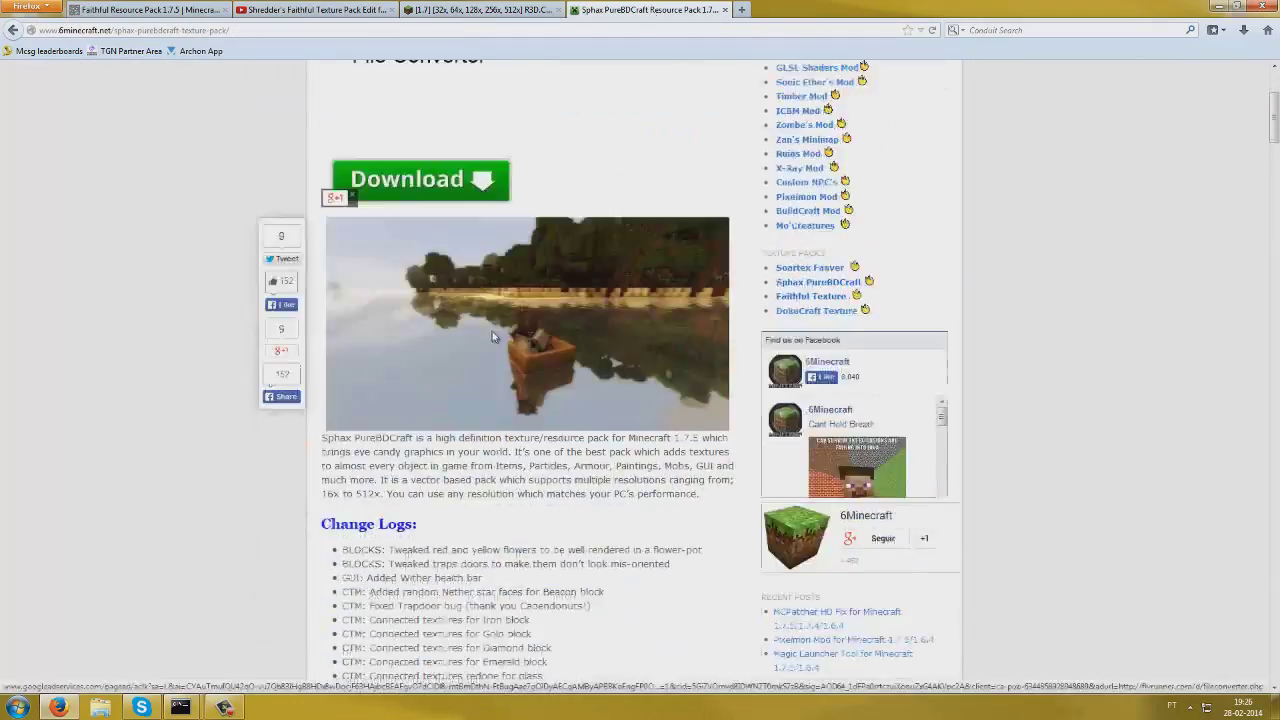
scroll(495, 333, down, 20)
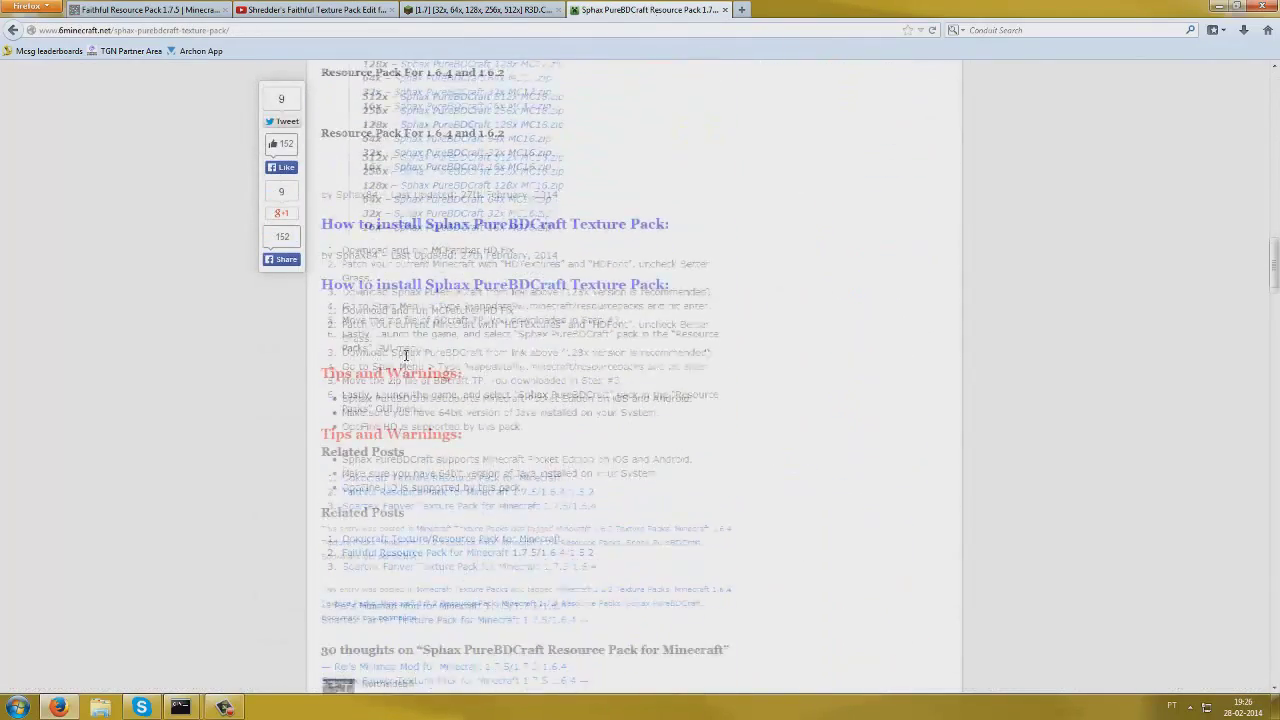
click(743, 10)
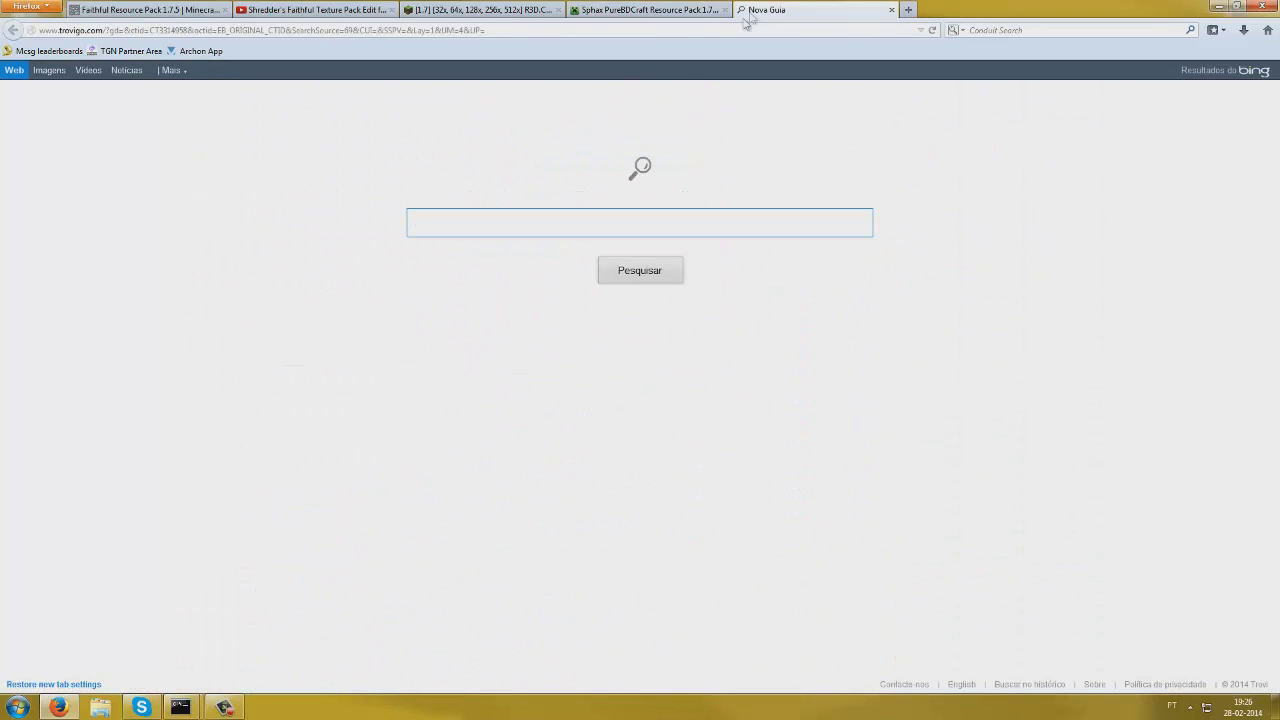
Search google.pt for 'minecraft resource packs 1.7.4'.
click(663, 37)
text(google.pt/)
key(Return)
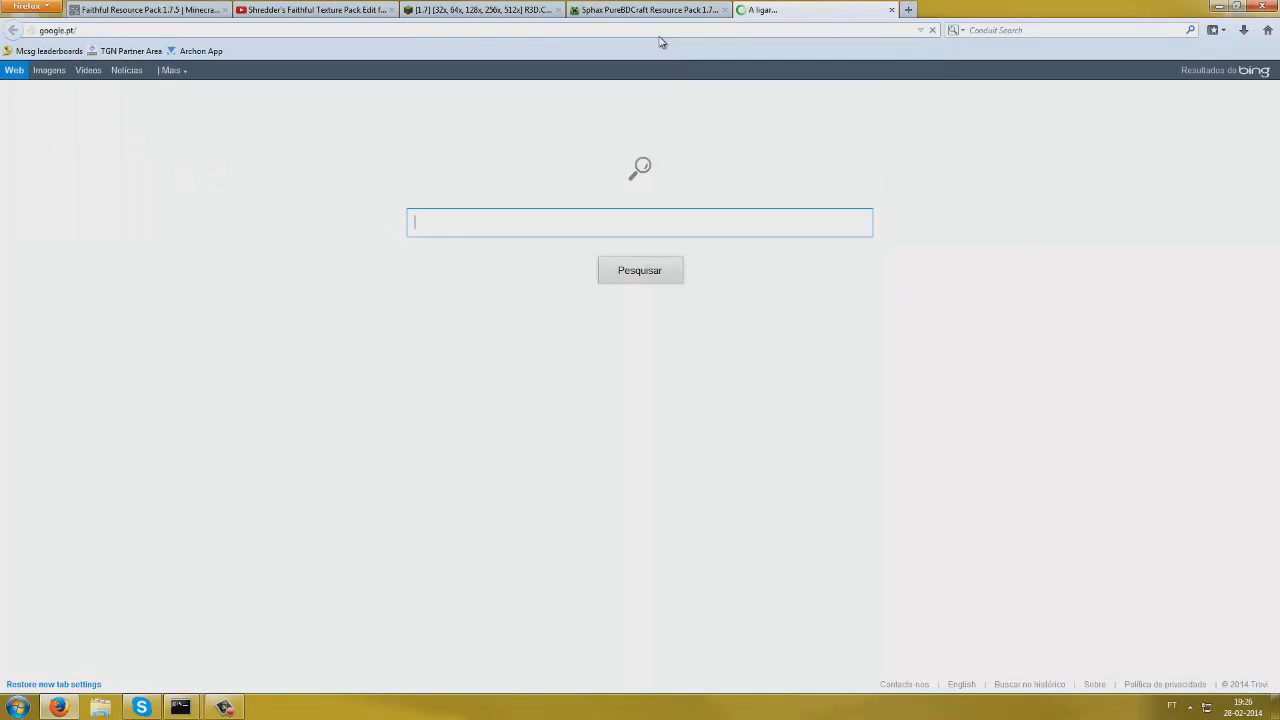
text(minecr)
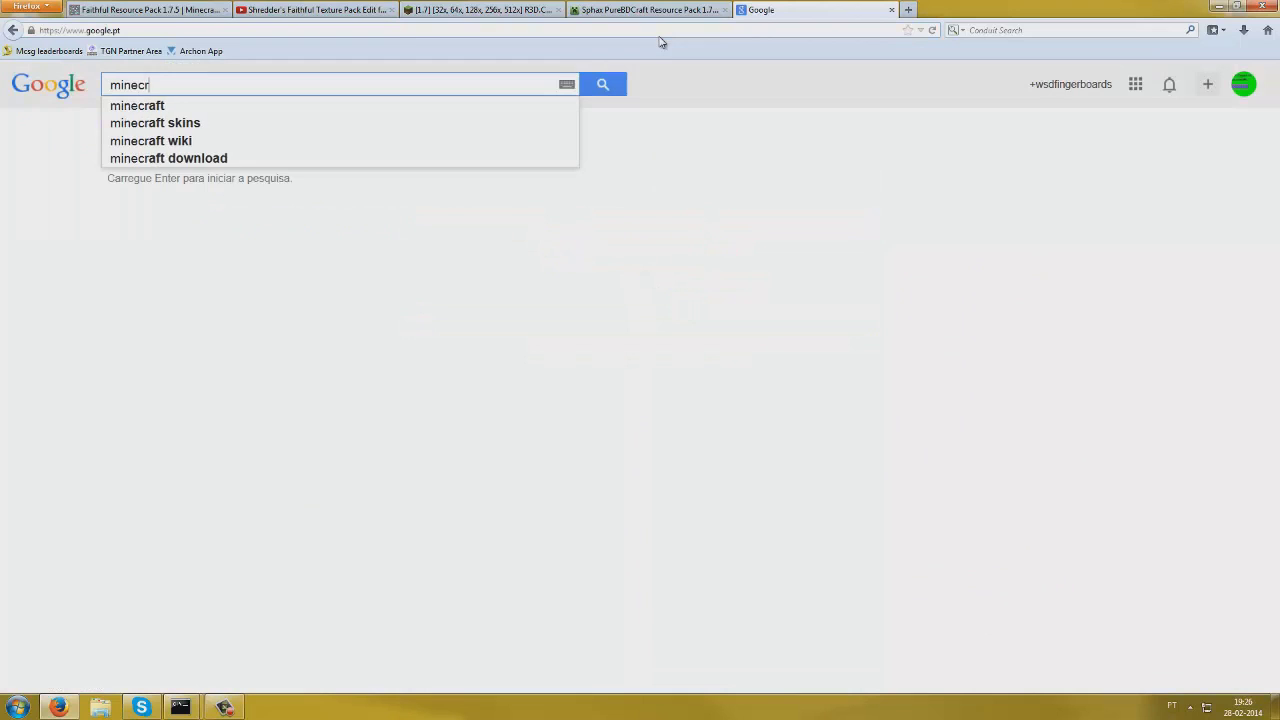
text(aft resouce pa)
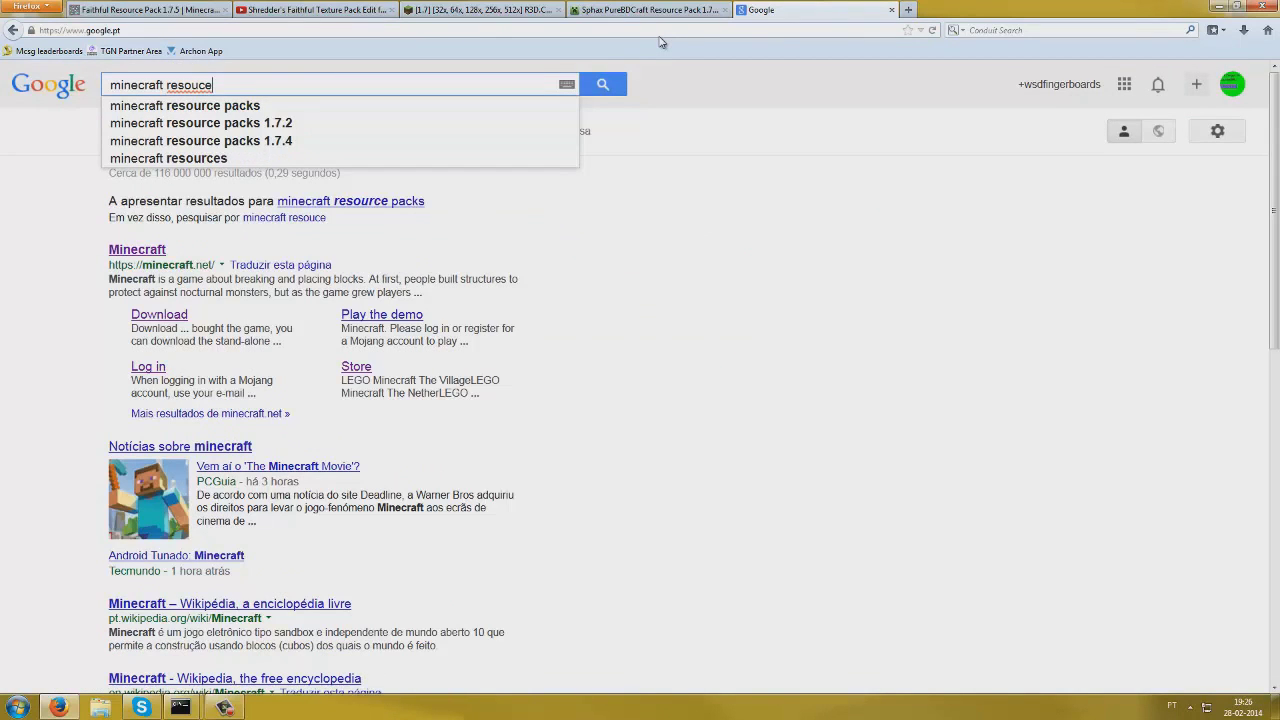
key(BackSpace)
key(BackSpace)
key(BackSpace)
text(r)
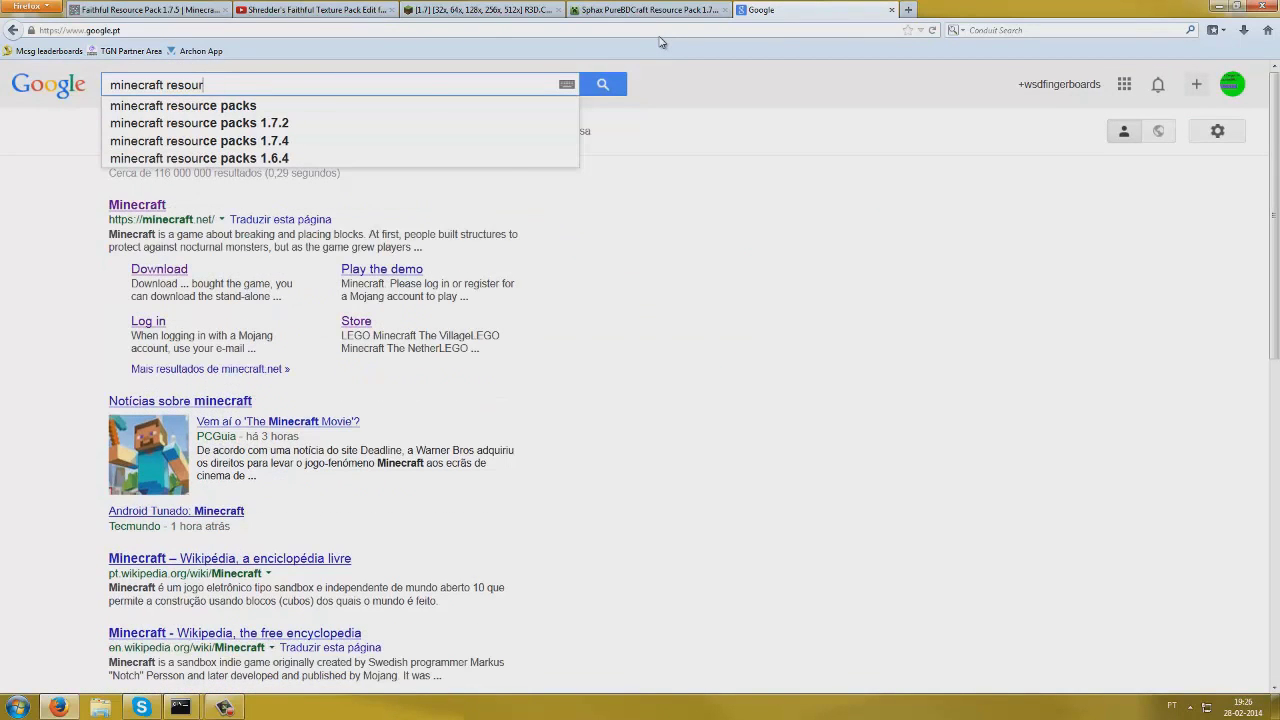
text(ce packs)
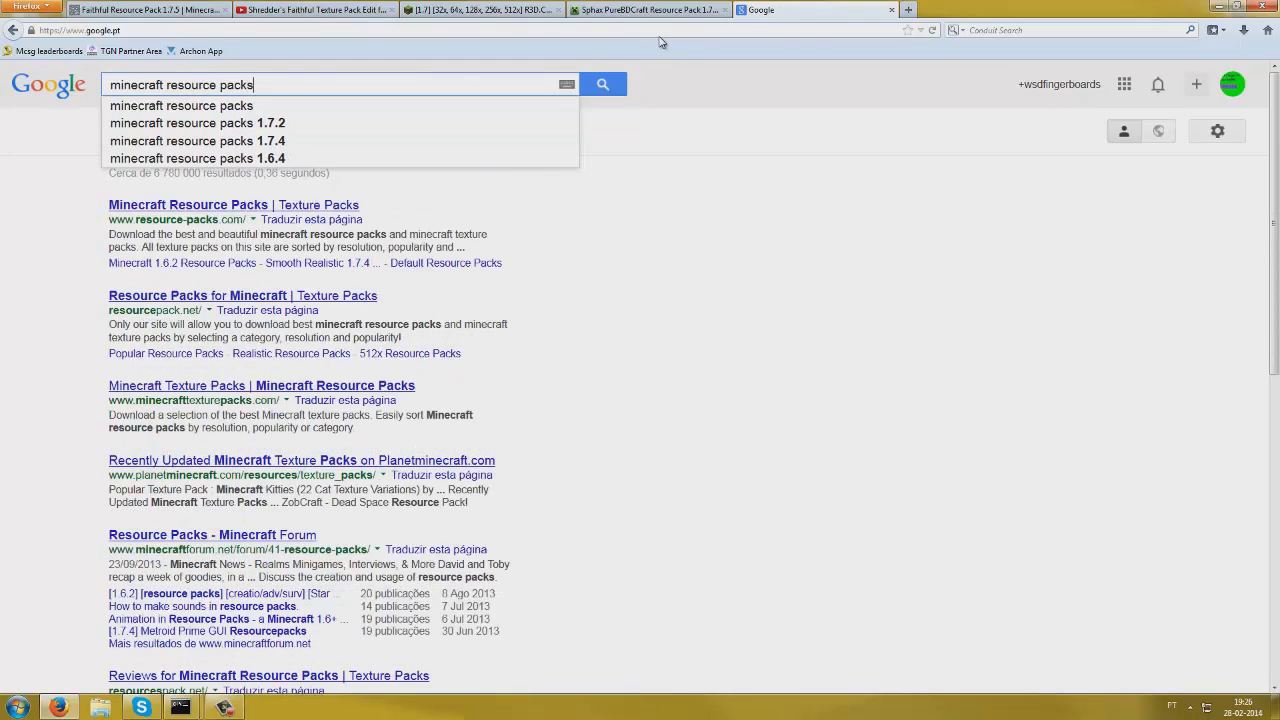
key(Down)
key(Down)
key(Down)
key(Return)
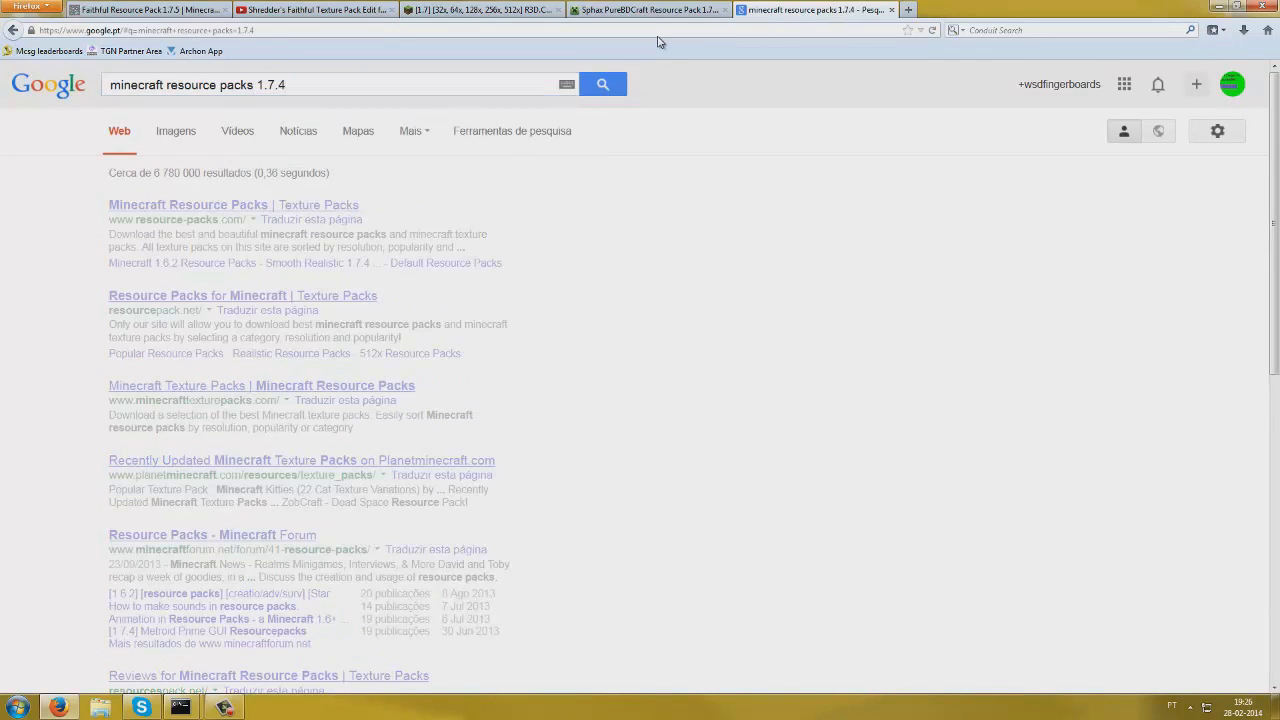
Skim the Google results, then close the search tab.
scroll(323, 192, down, 2)
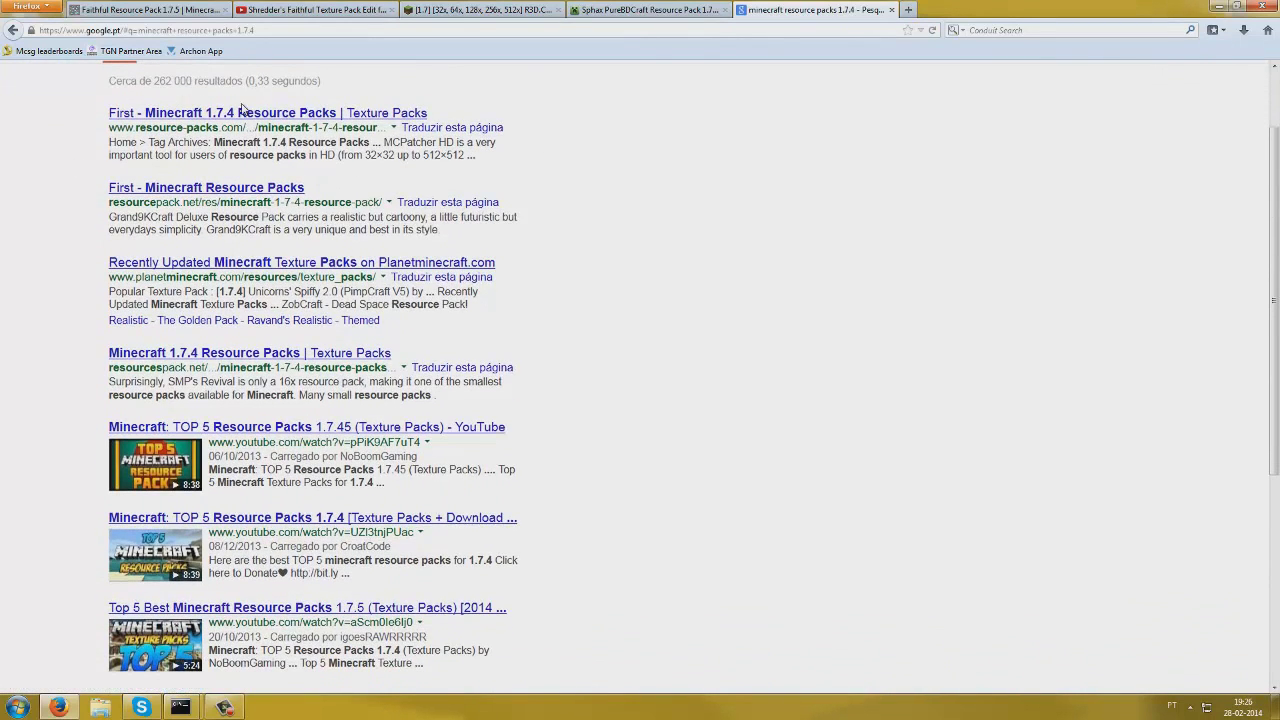
scroll(257, 169, down, 5)
scroll(252, 184, up, 6)
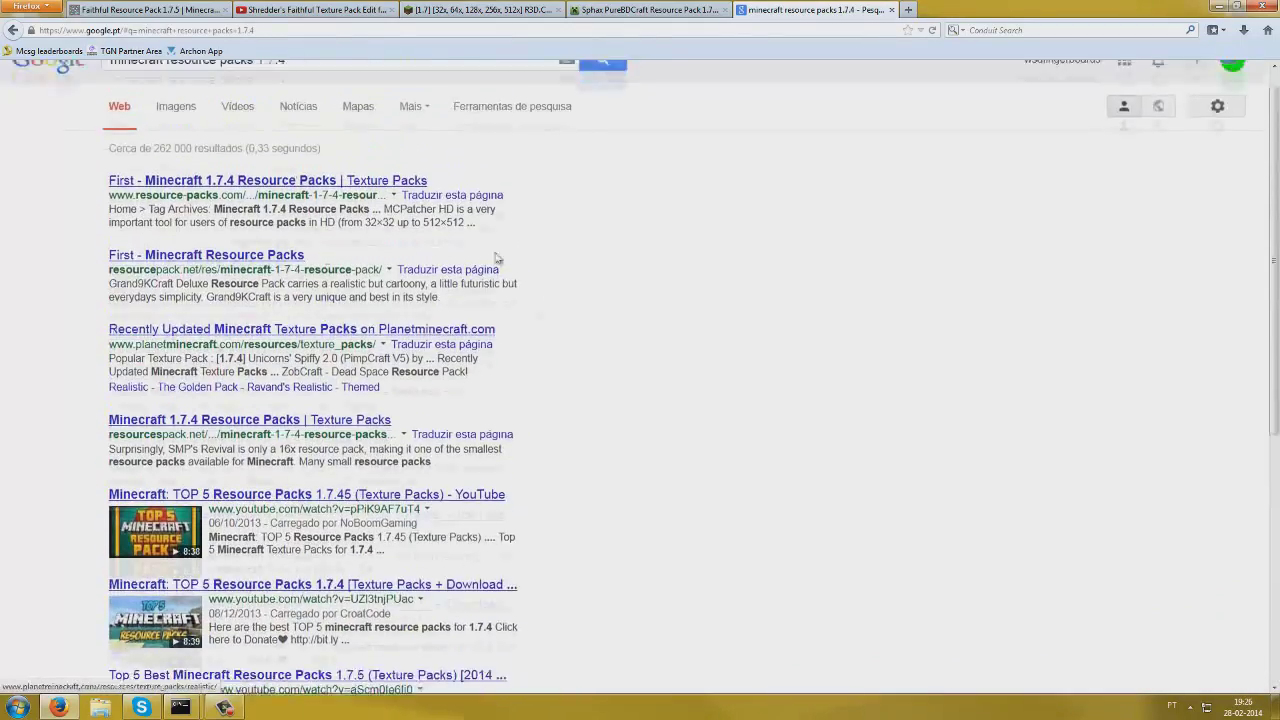
scroll(255, 522, down, 5)
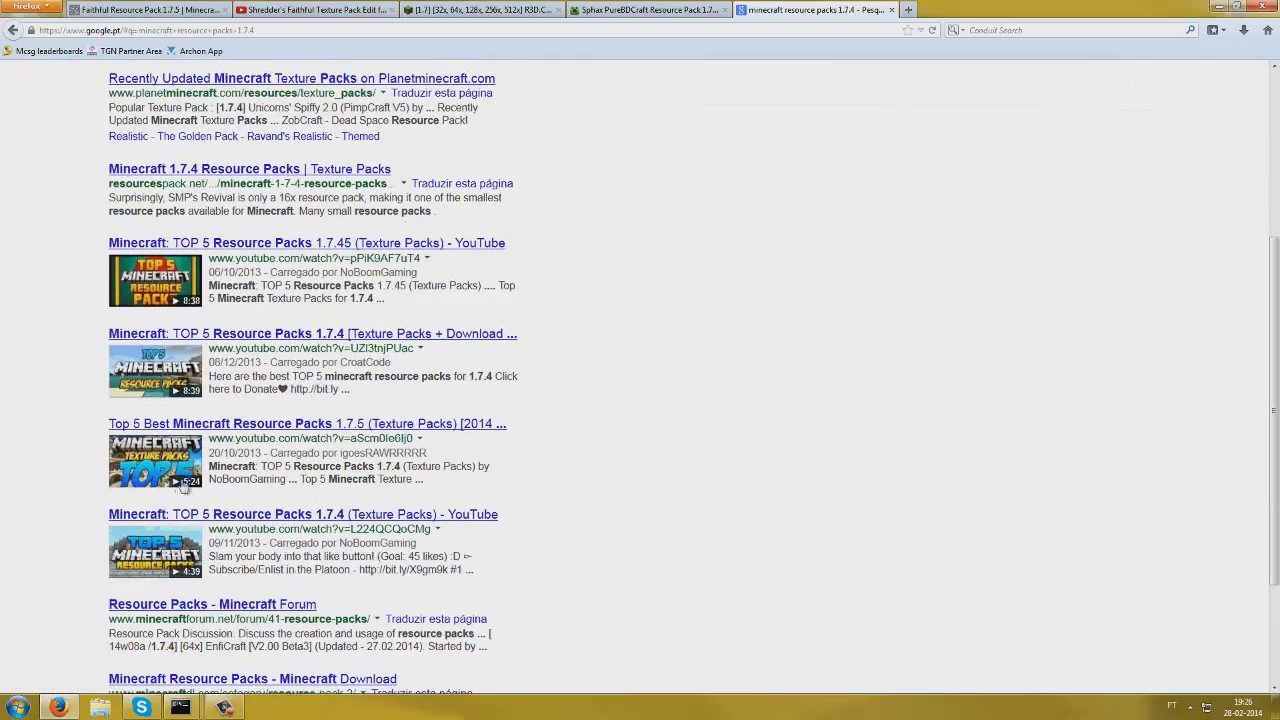
click(891, 10)
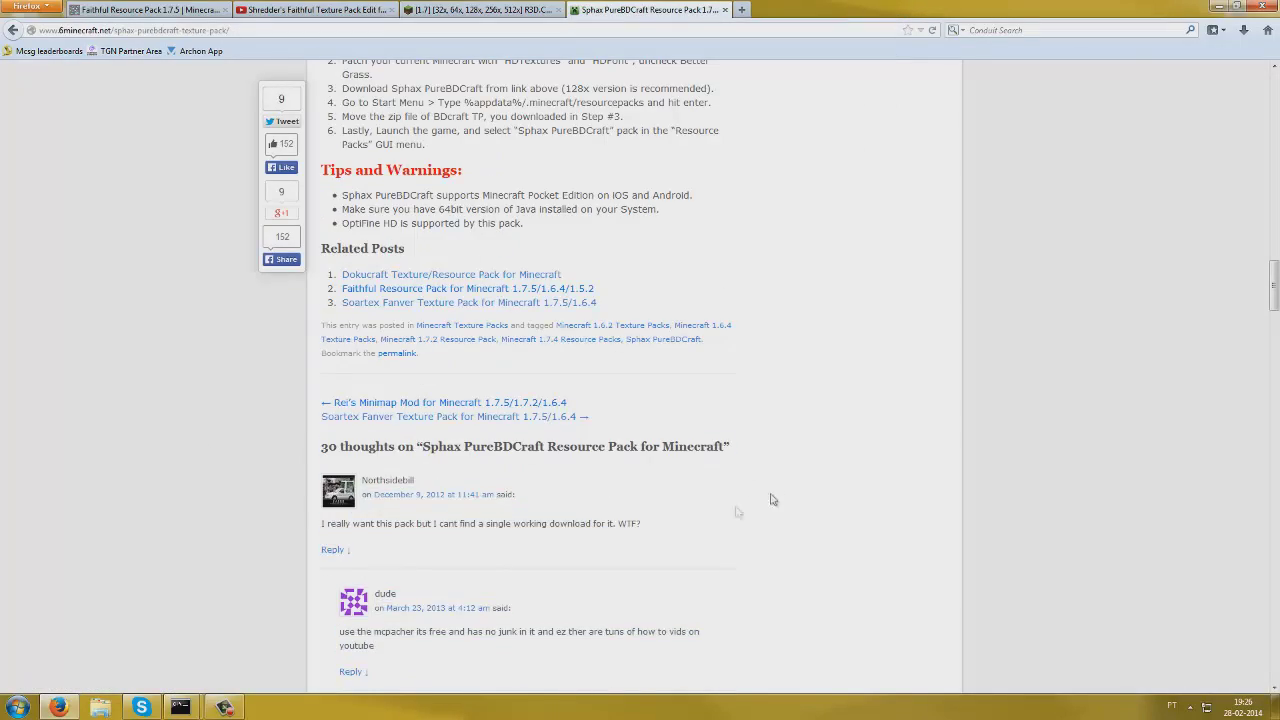
Scroll the Sphax PureBDCraft page to the top, then down to the 1.7.5/1.7.4/1.7.2 download links.
scroll(707, 507, up, 15)
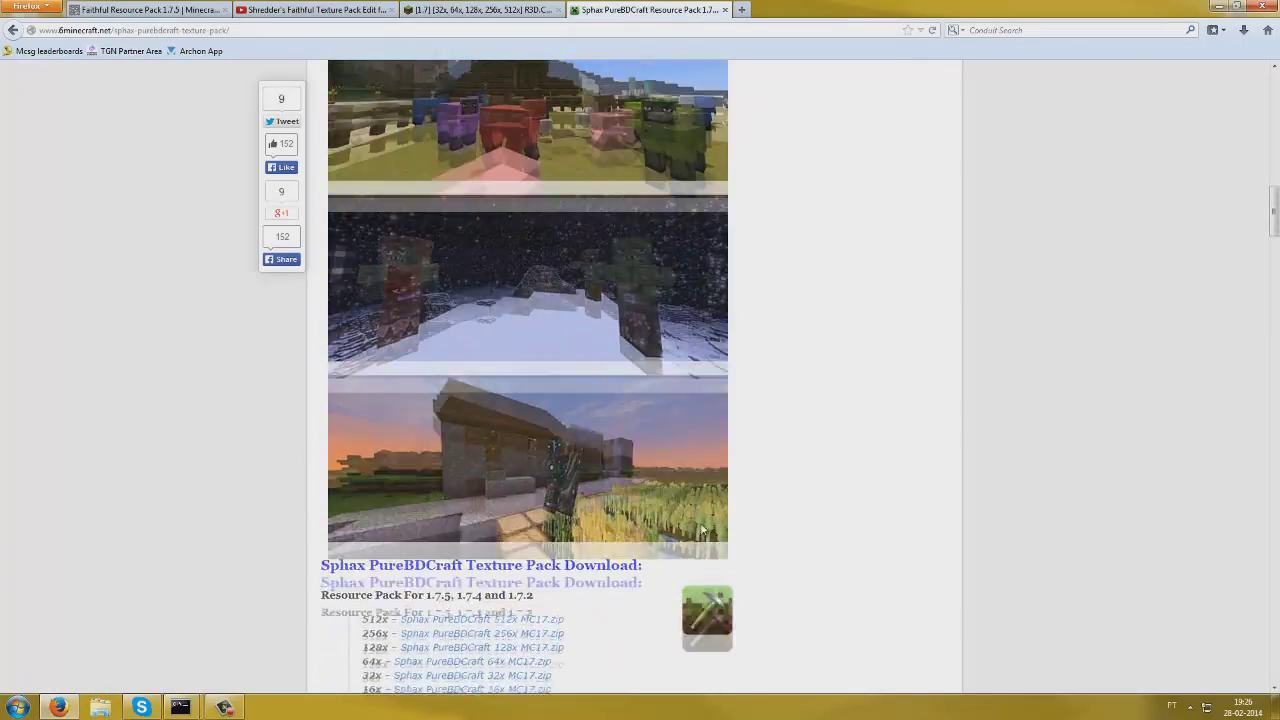
scroll(702, 536, up, 10)
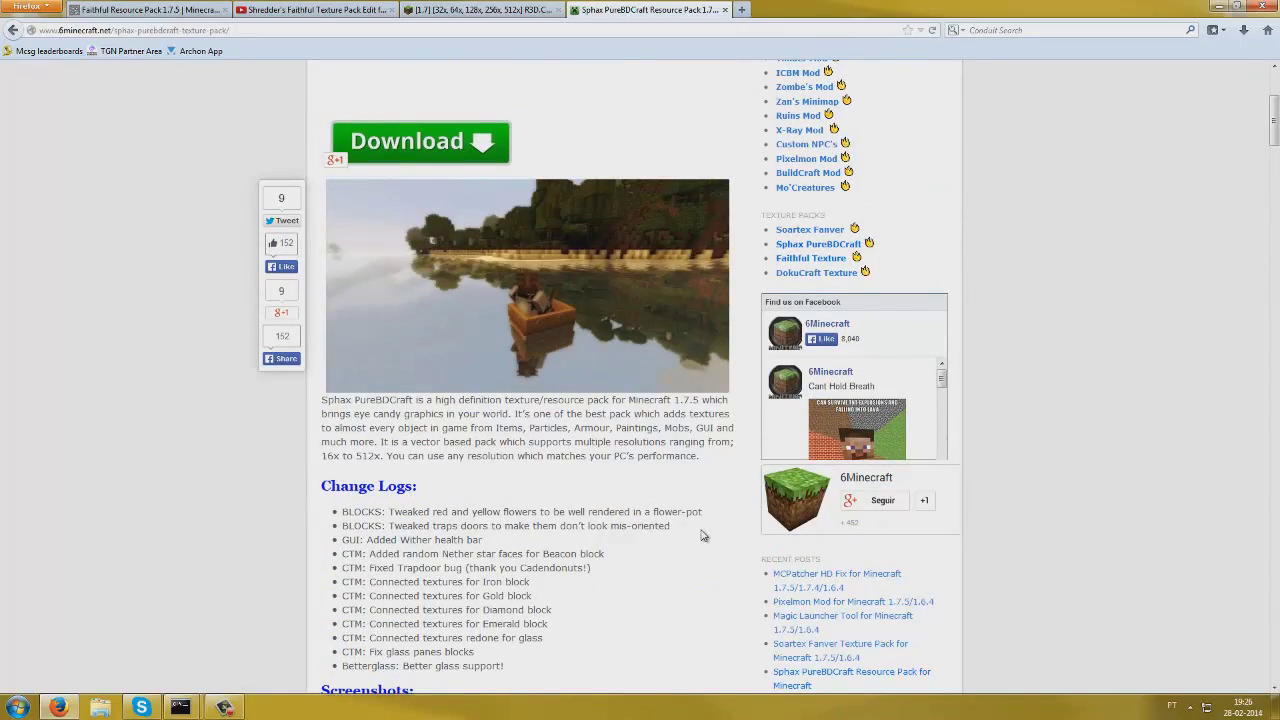
scroll(700, 535, up, 5)
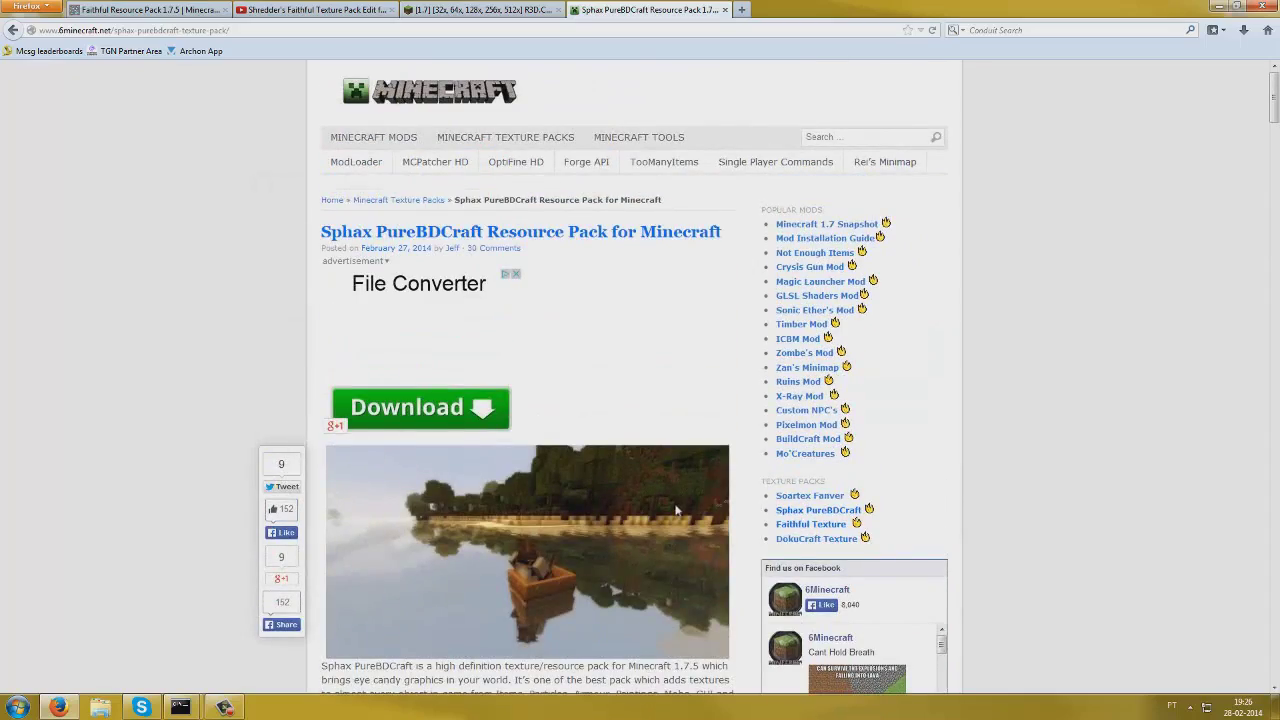
scroll(676, 511, down, 15)
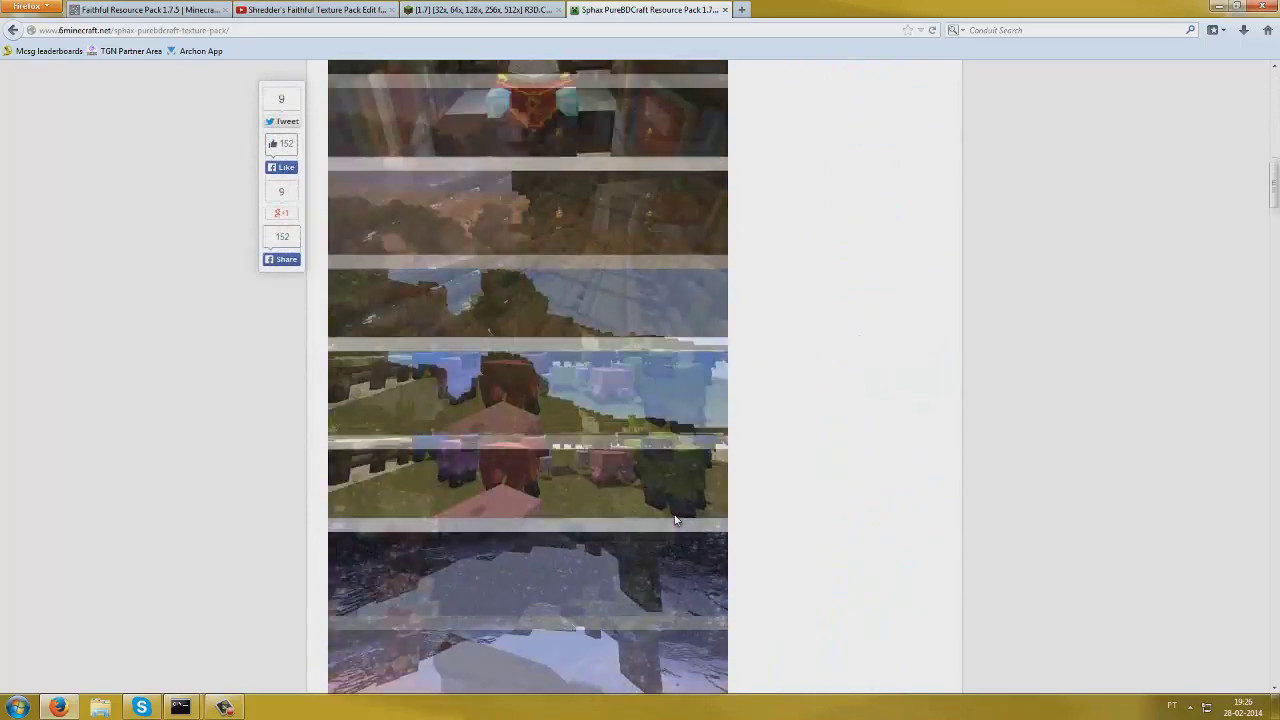
scroll(674, 520, up, 15)
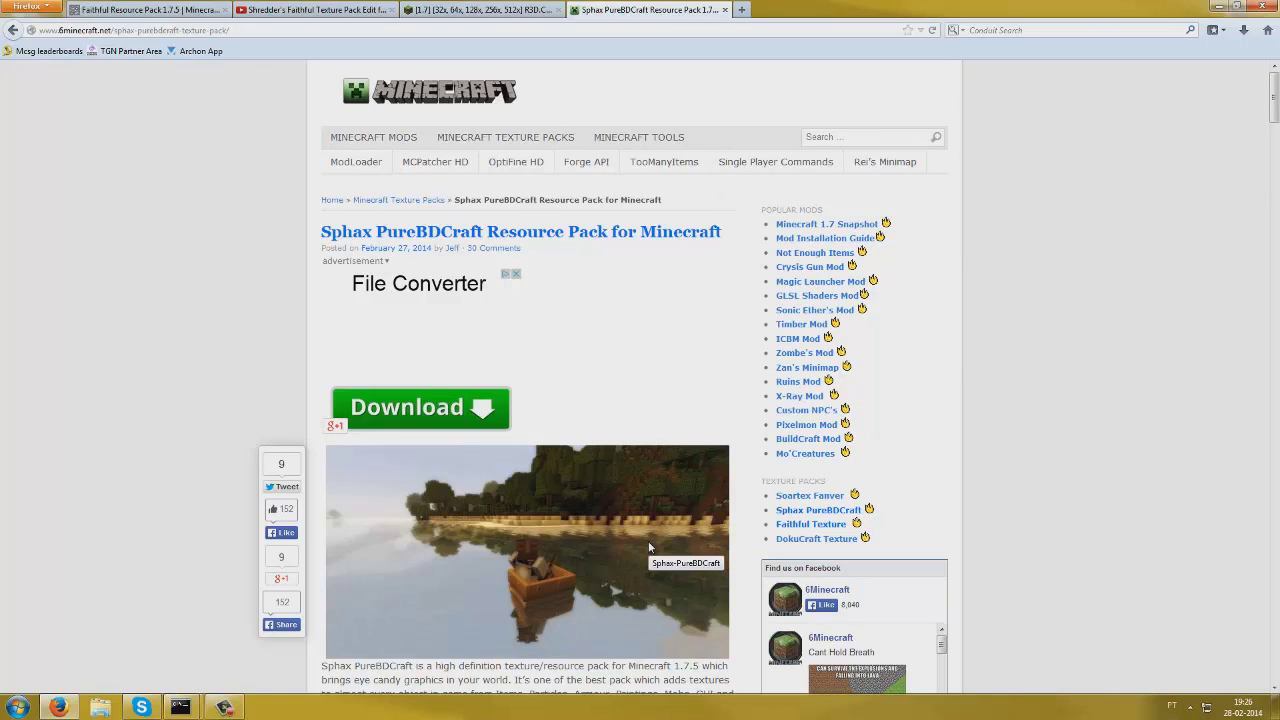
scroll(366, 495, down, 5)
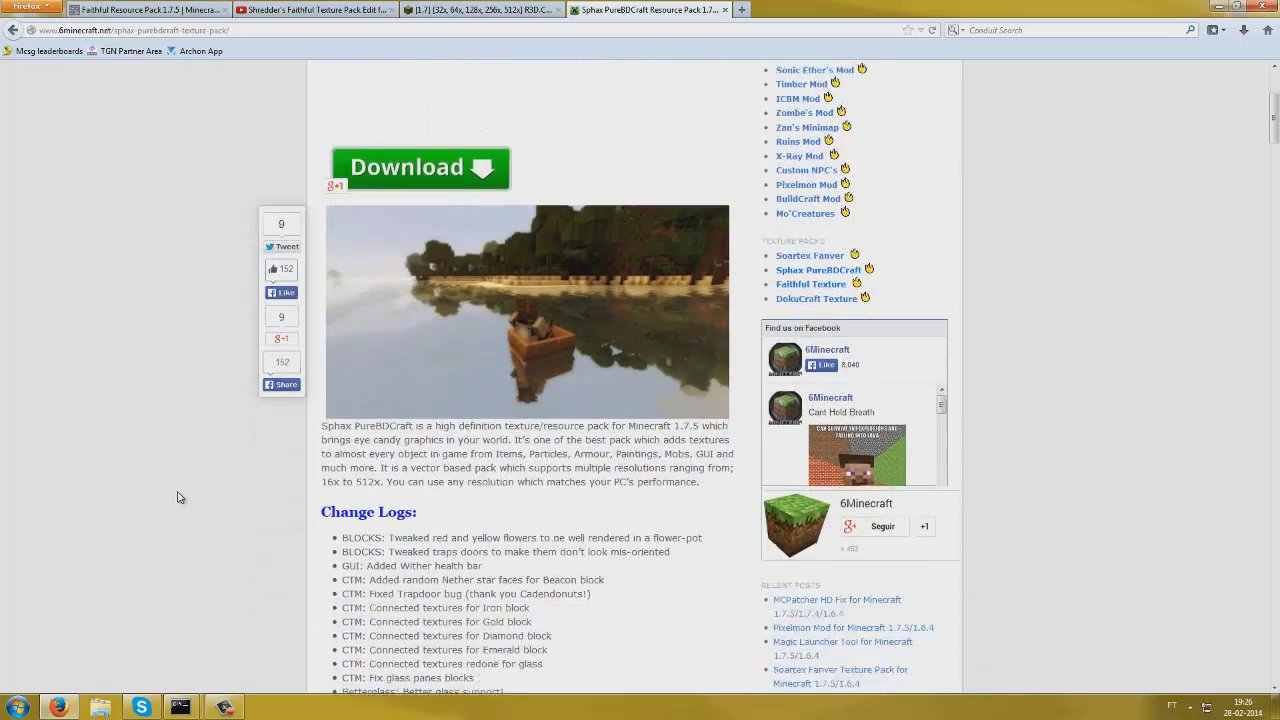
scroll(223, 485, down, 20)
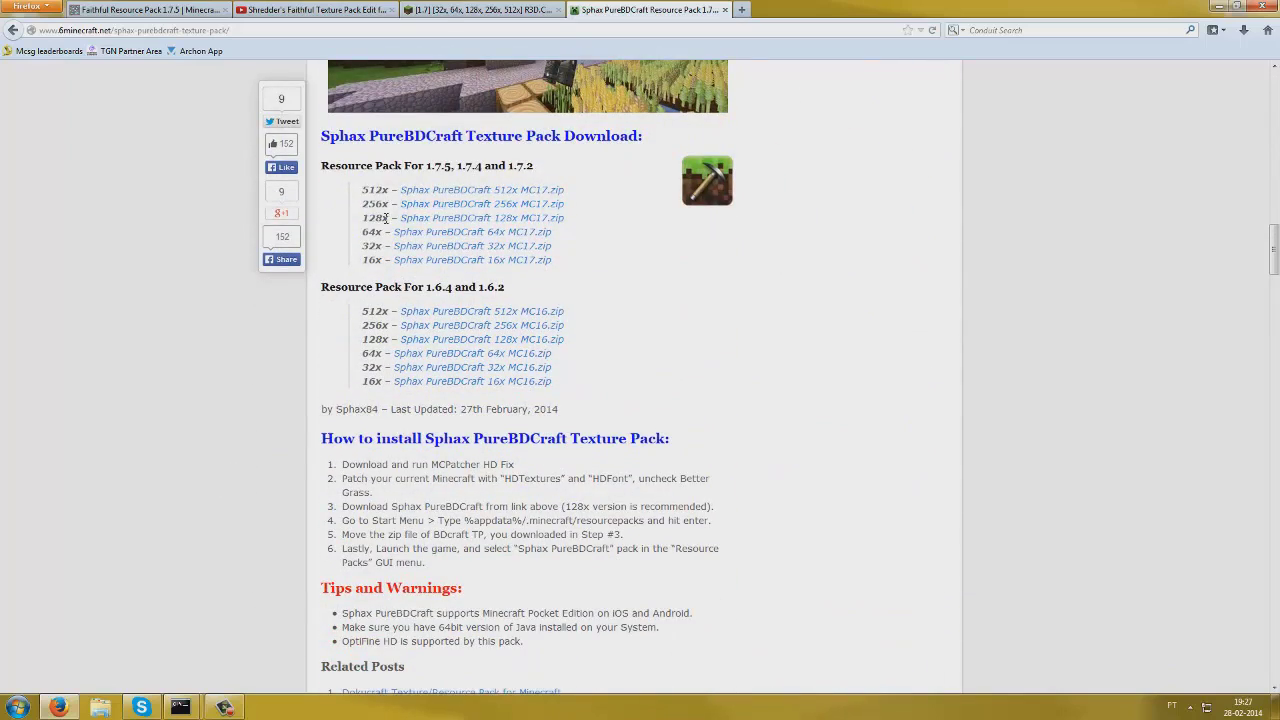
Select the Sphax PureBDCraft 128x MC17.zip link text and review the R3D, video and Faithful tabs.
drag(399, 218, 565, 226)
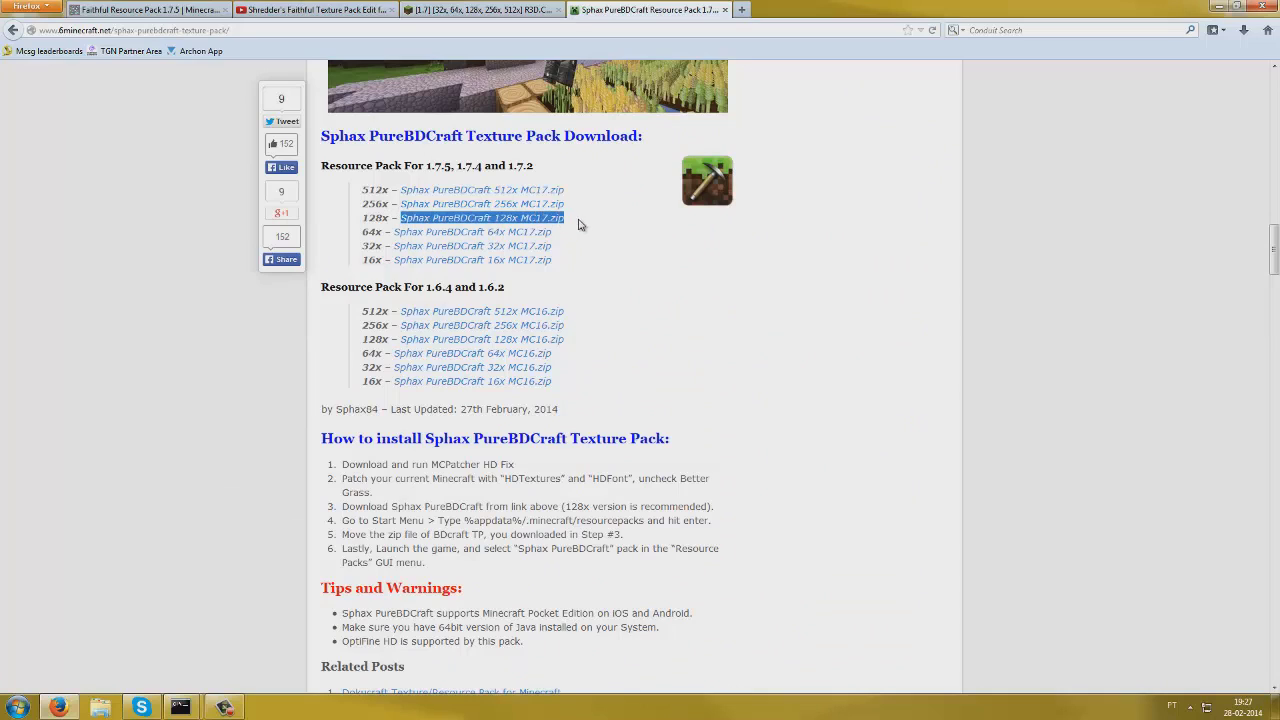
key(ctrl+shift+Tab)
scroll(555, 355, down, 10)
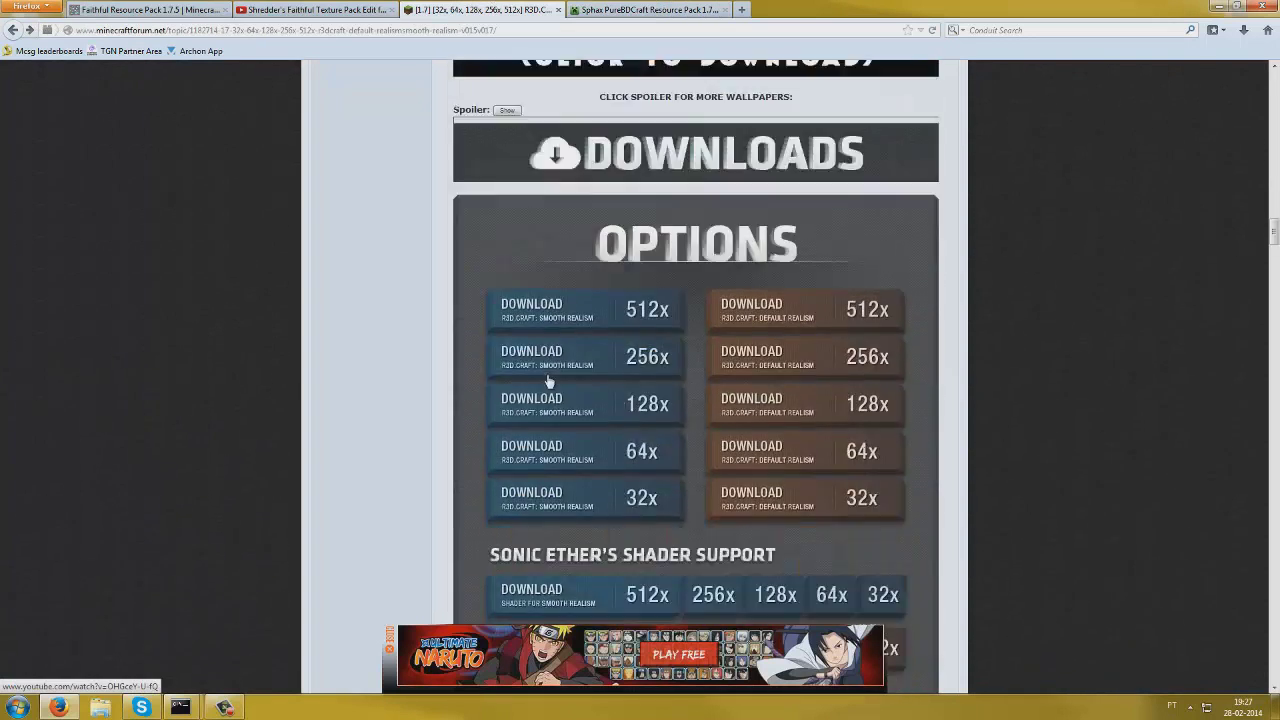
scroll(565, 372, up, 2)
scroll(777, 314, up, 3)
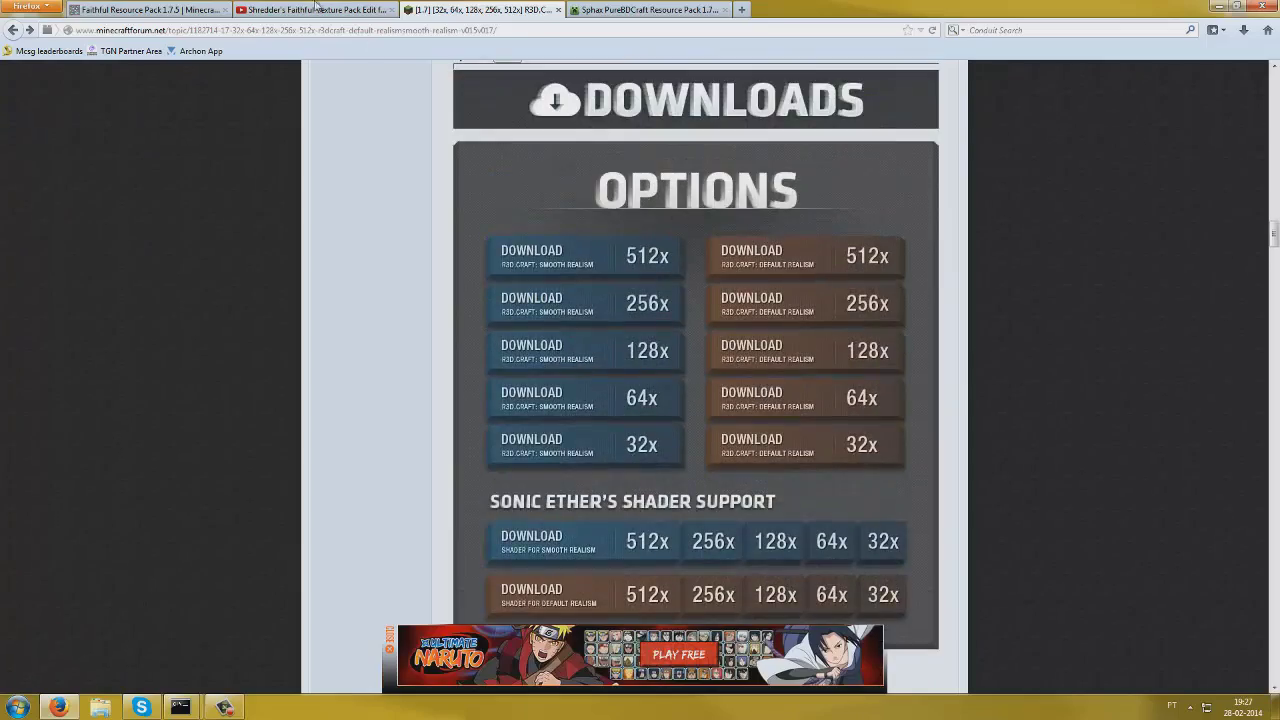
click(312, 9)
scroll(425, 448, down, 3)
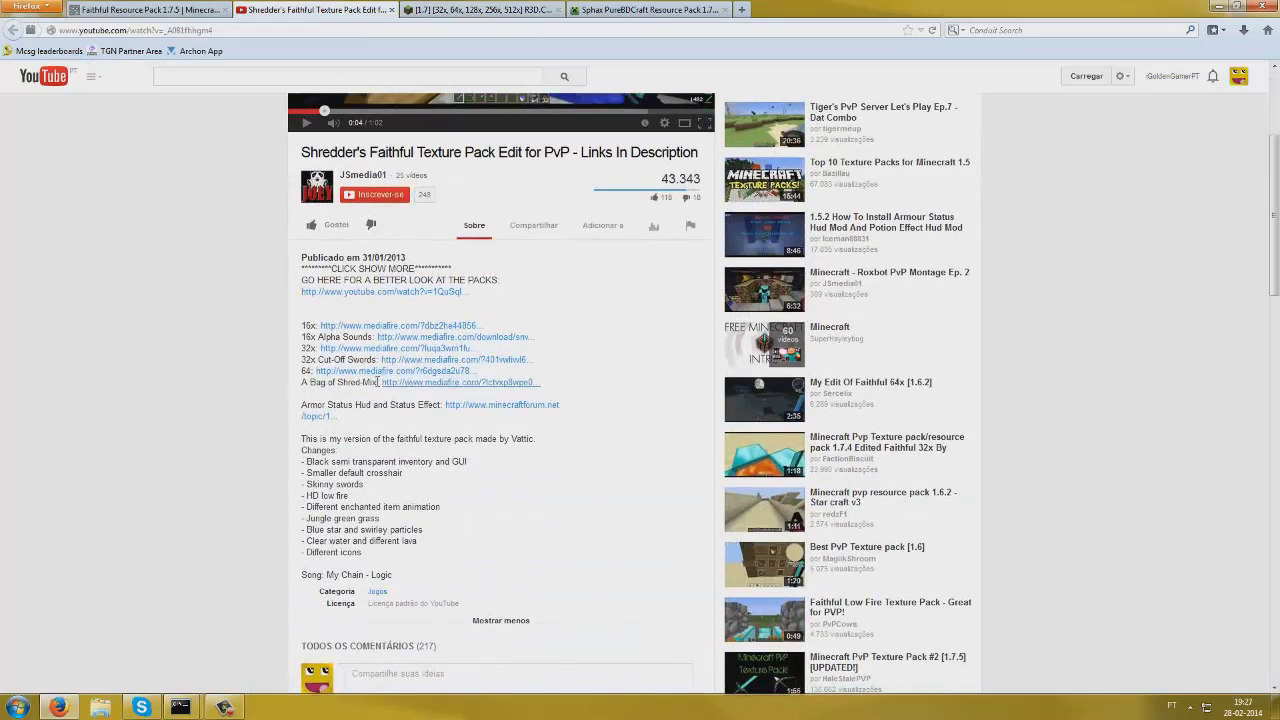
click(190, 8)
scroll(394, 373, down, 5)
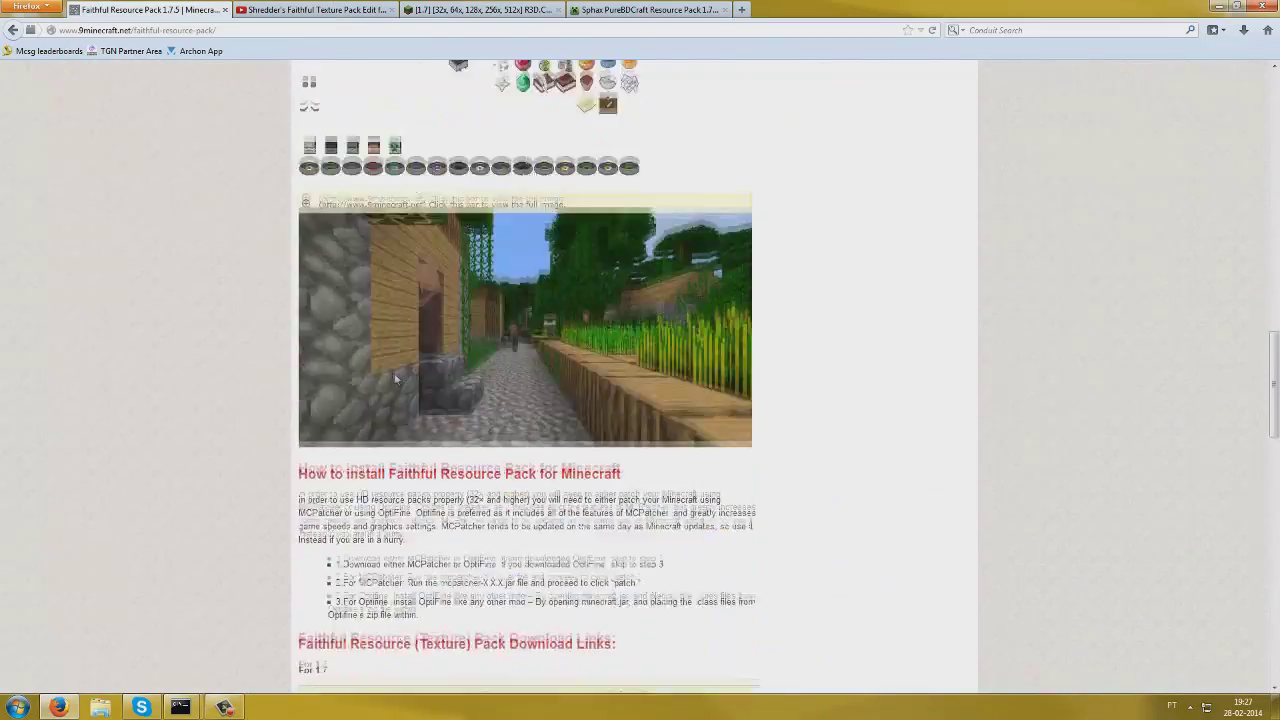
scroll(490, 492, up, 10)
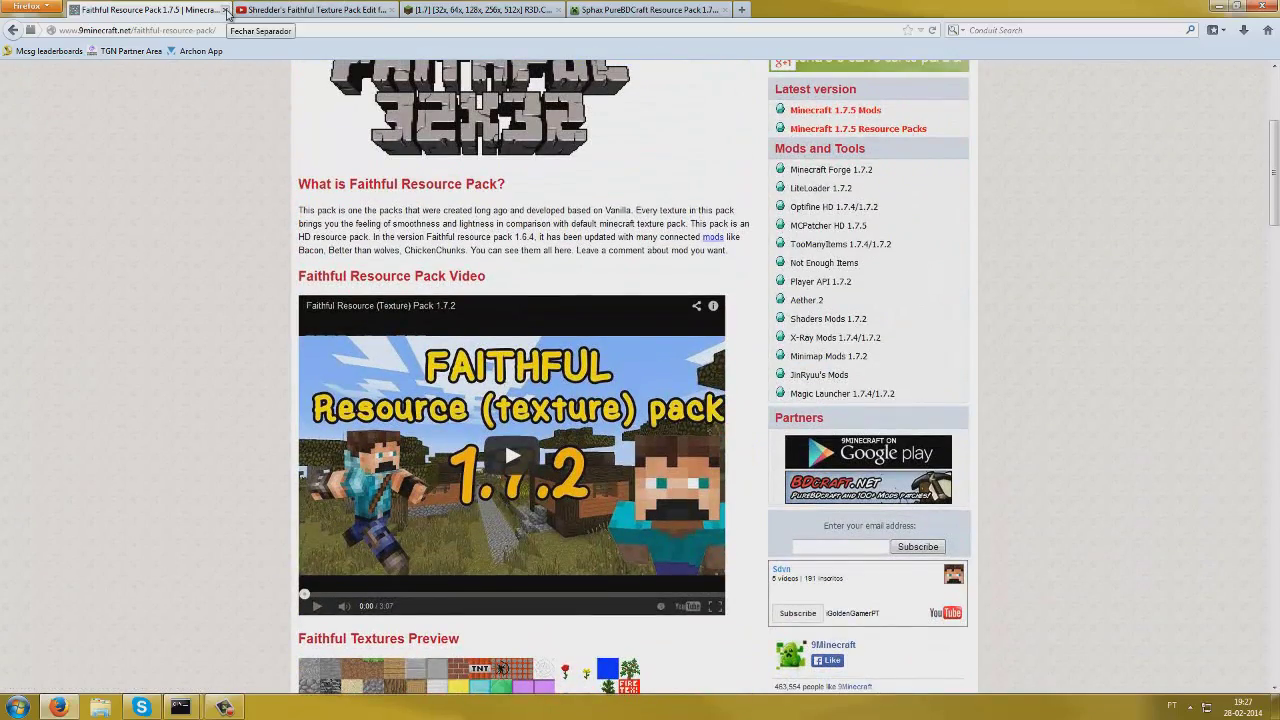
Close the Faithful, Shredder's video and R3D tabs, then close Firefox.
click(226, 10)
click(226, 10)
click(226, 10)
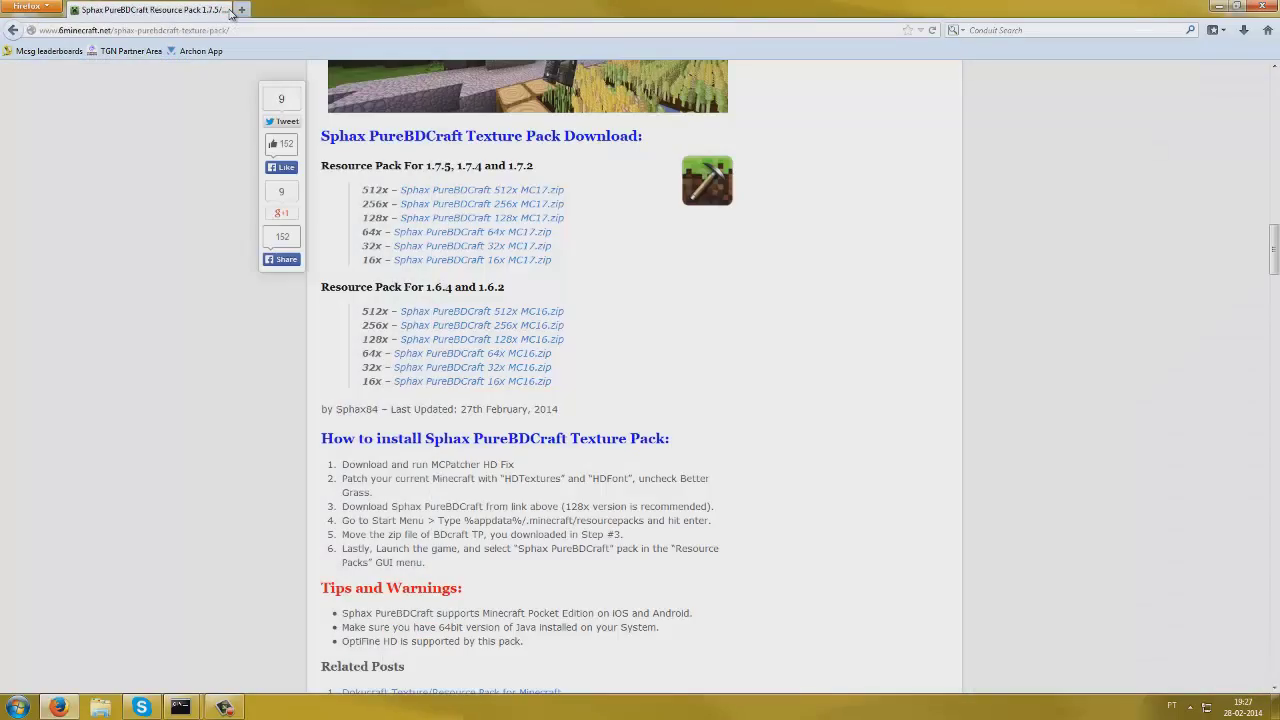
click(1275, 7)
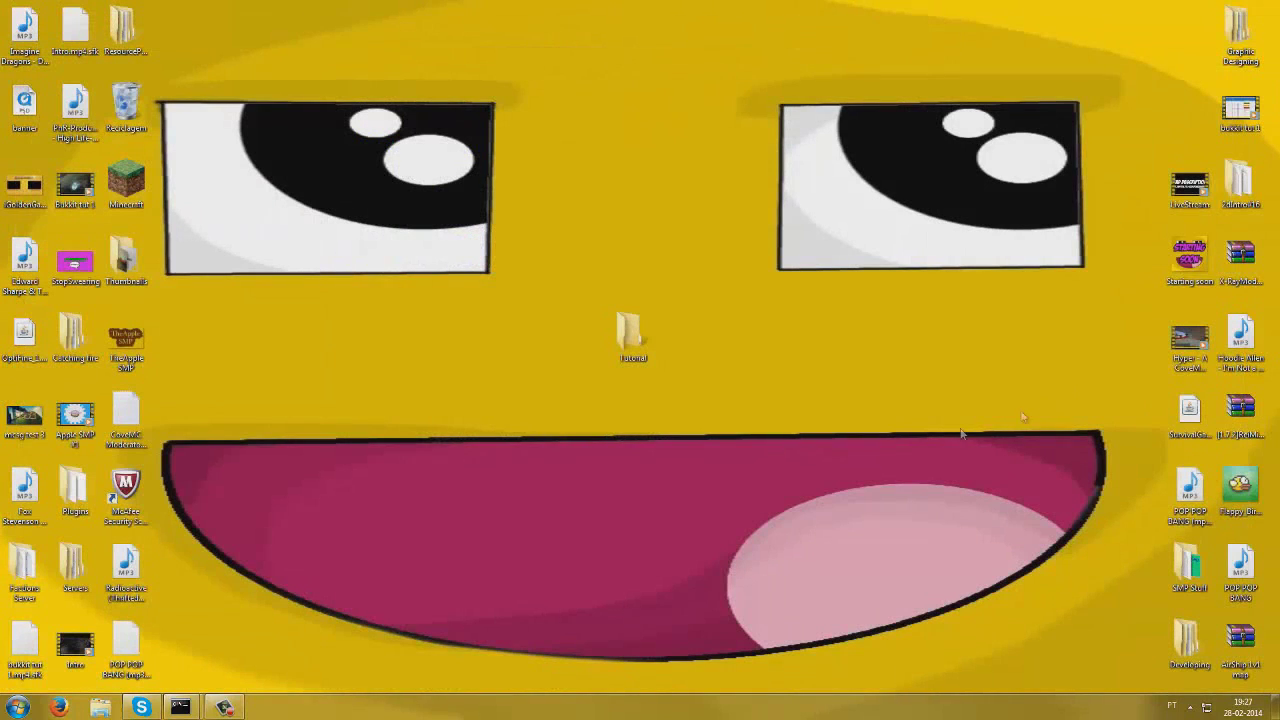
Start a Windows search for %appdata%.
key(super)
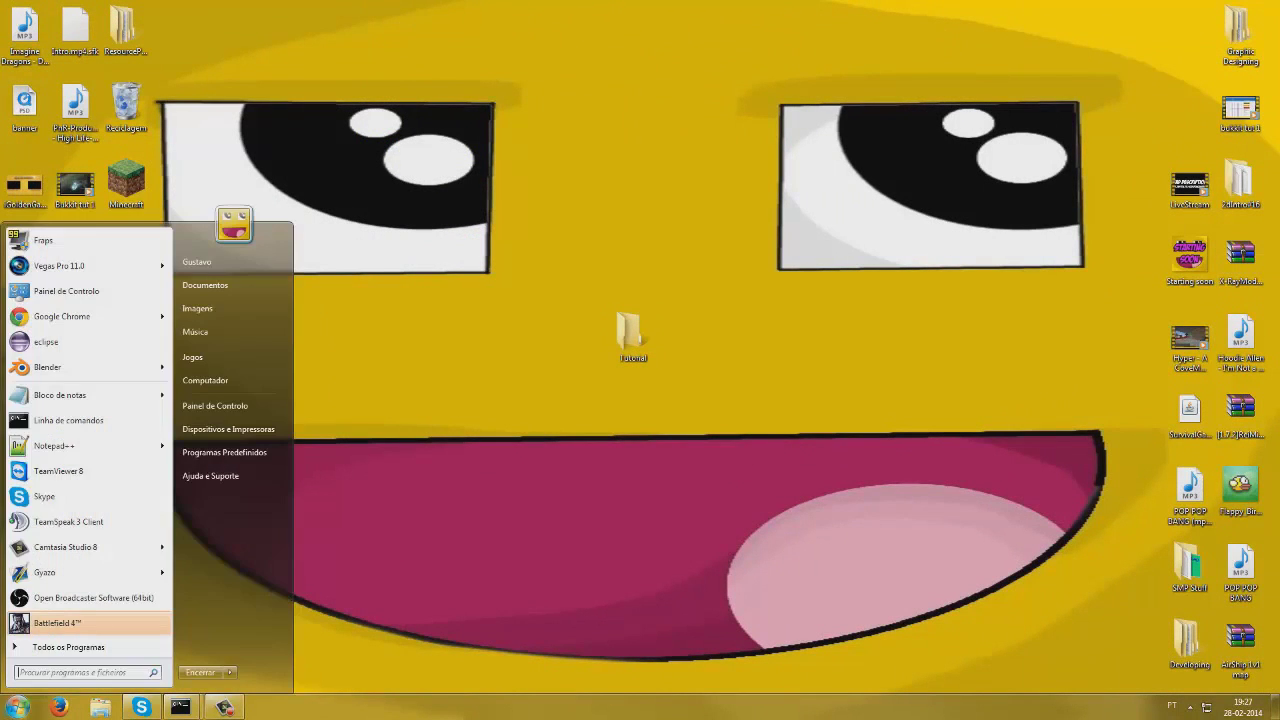
text(%appd)
key(BackSpace)
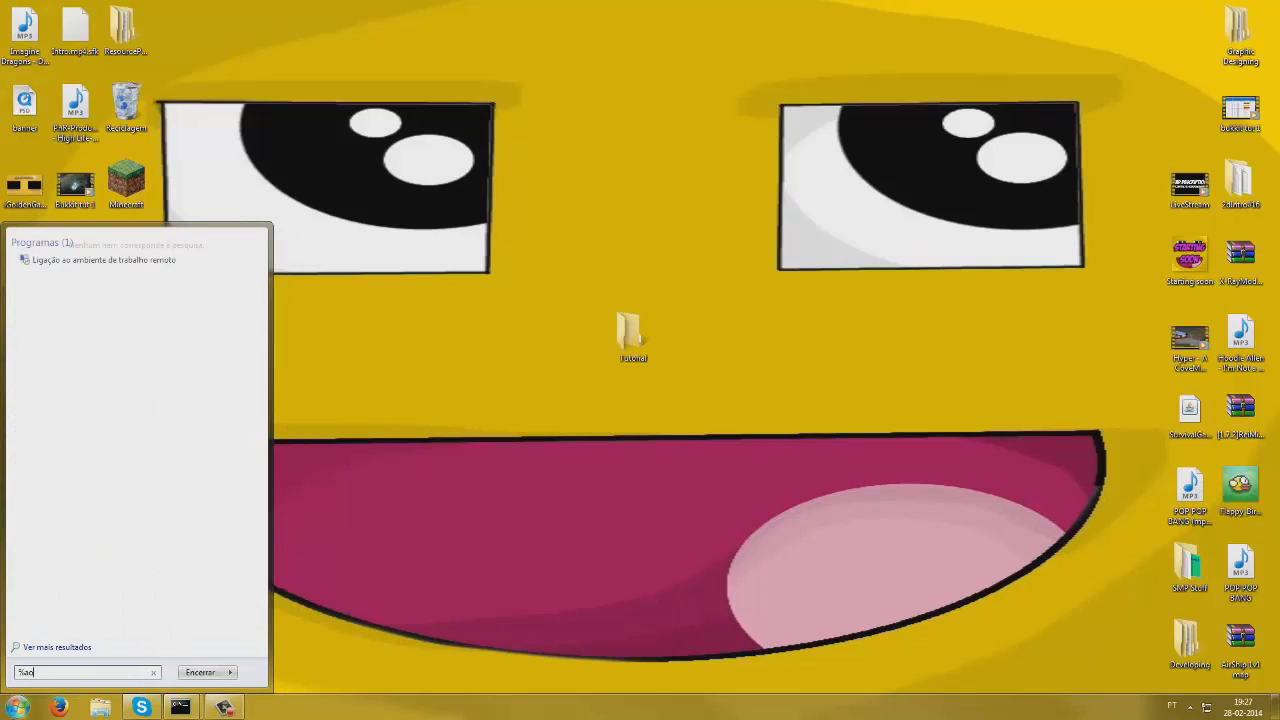
Open %appdata% and navigate into .minecraft > resourcepacks.
text(l)
key(BackSpace)
text(data%)
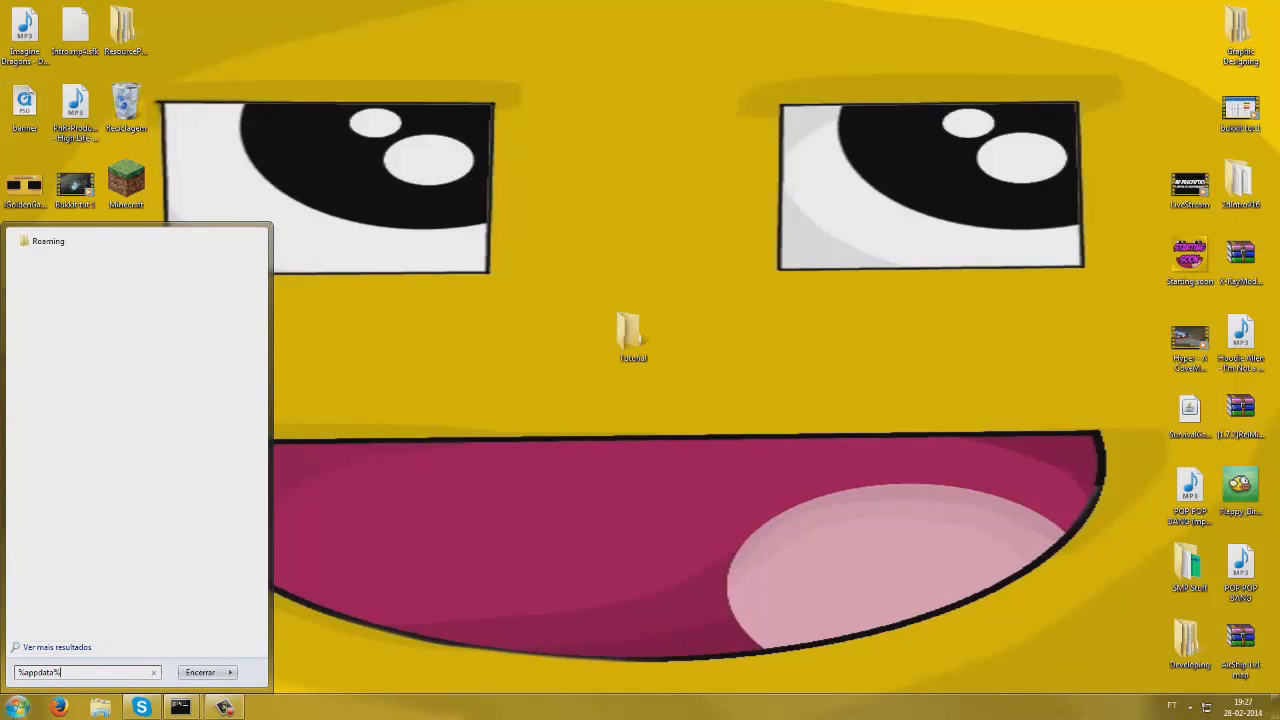
key(Return)
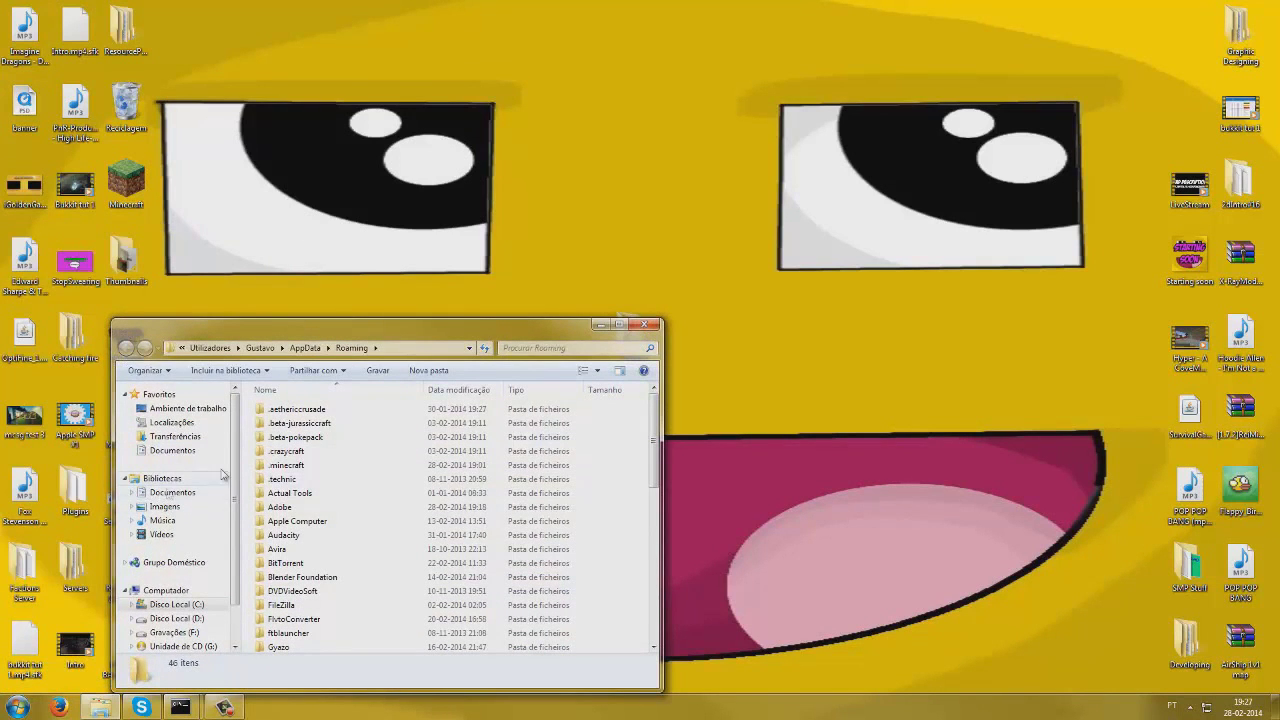
double_click(322, 464)
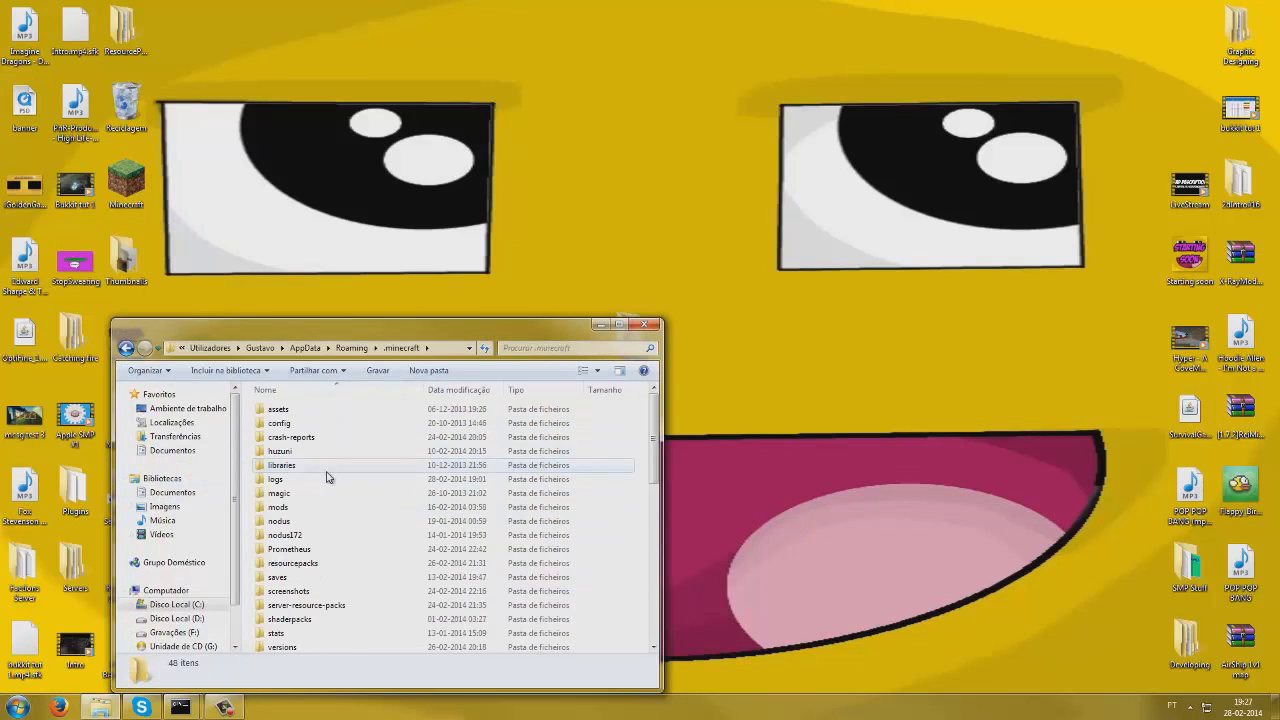
double_click(335, 564)
Dock resourcepacks on the right and the desktop Tutorial folder on the left, both full height.
drag(520, 326, 1055, 216)
drag(826, 146, 849, 3)
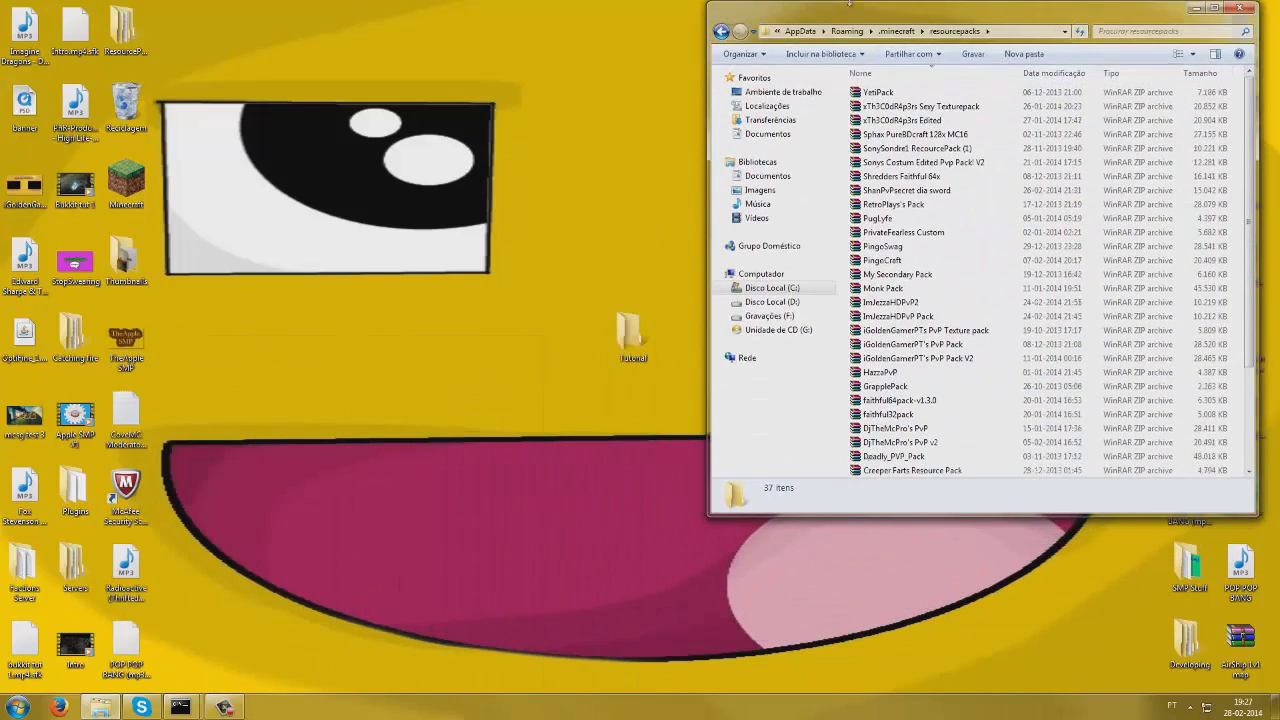
double_click(849, 3)
double_click(625, 332)
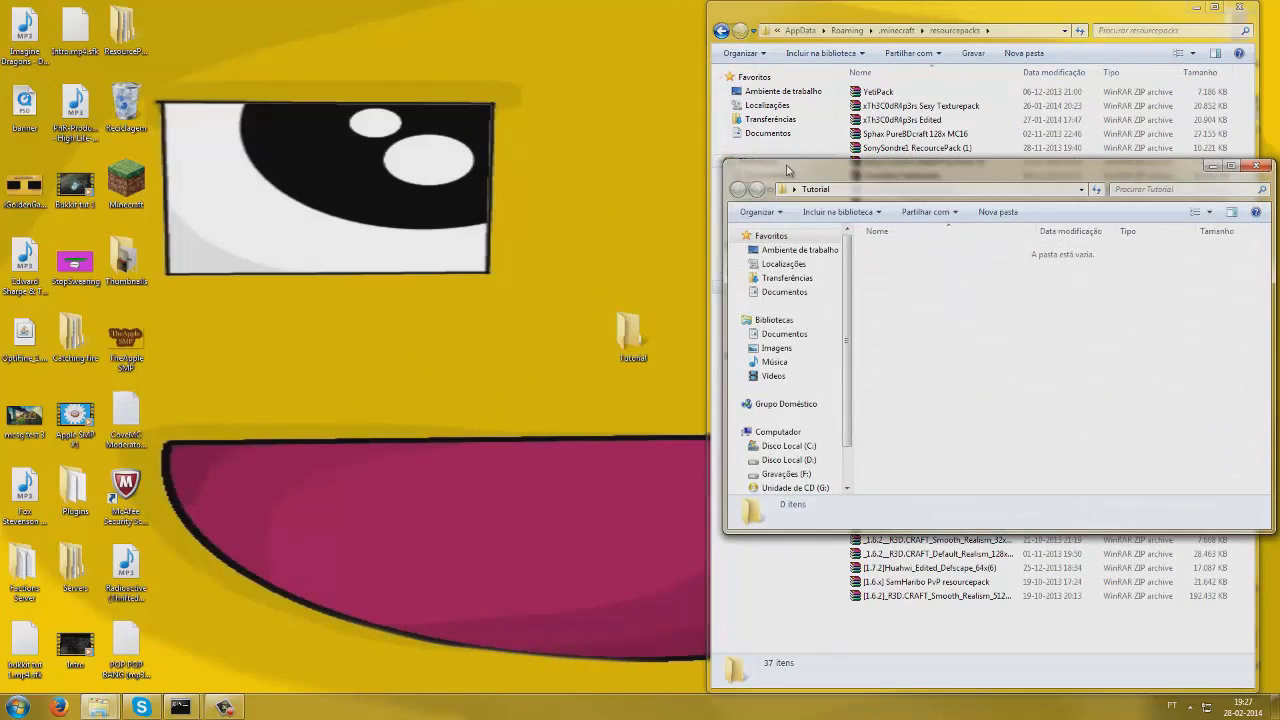
drag(856, 162, 247, 0)
drag(113, 316, 20, 312)
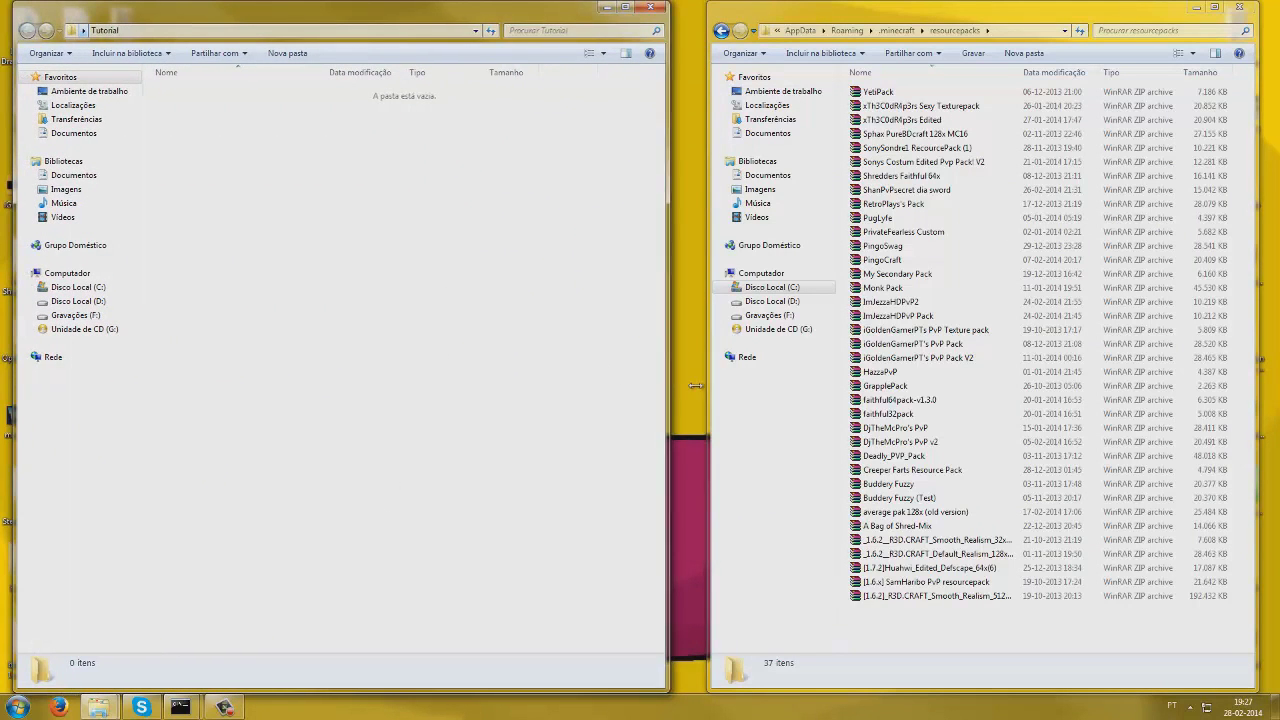
drag(689, 385, 704, 388)
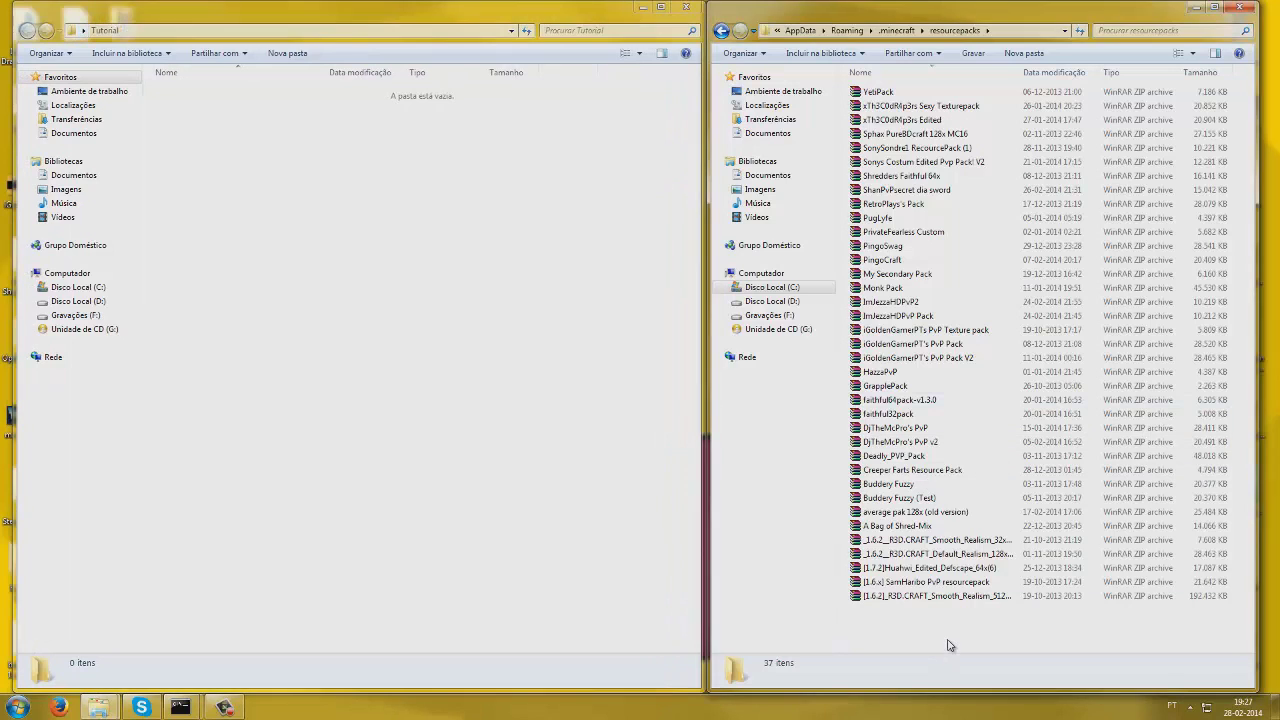
Paste the xTh3C0dR4p3rs Sexy Texturepack archive into Tutorial.
click(993, 107)
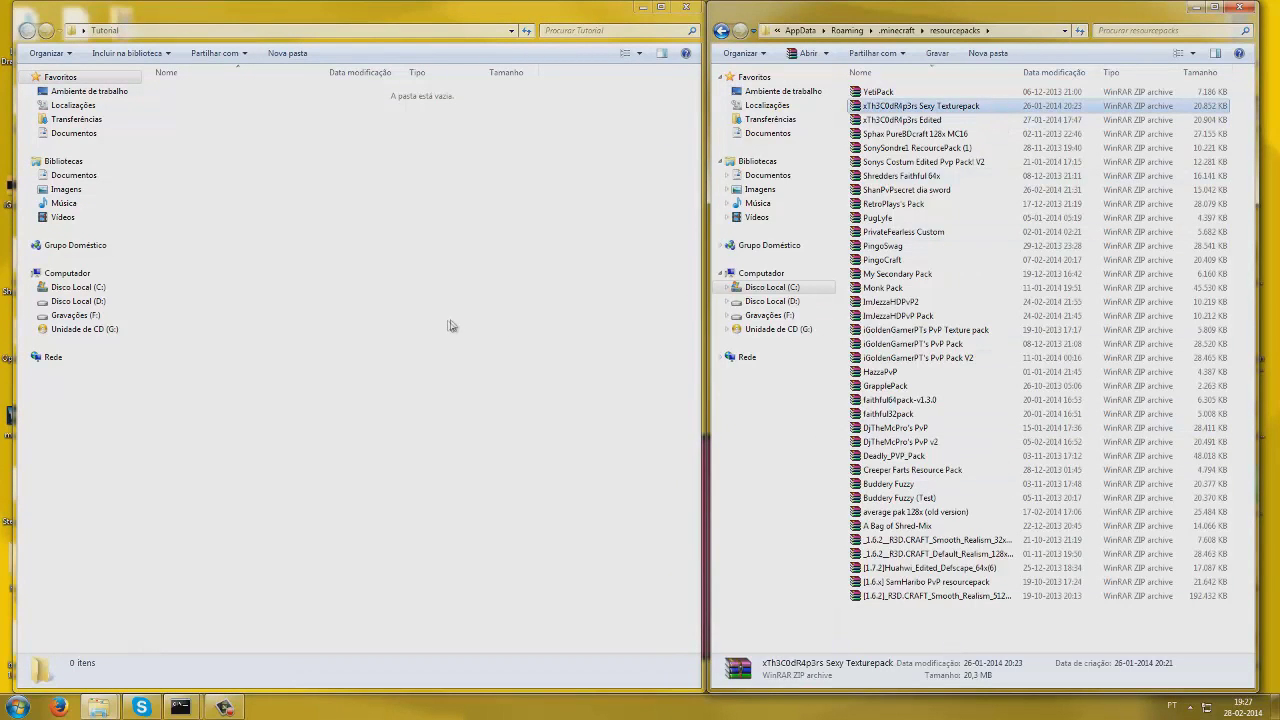
click(458, 325)
key(ctrl+v)
Browse the pack list and paste faithful32pack into Tutorial.
click(981, 148)
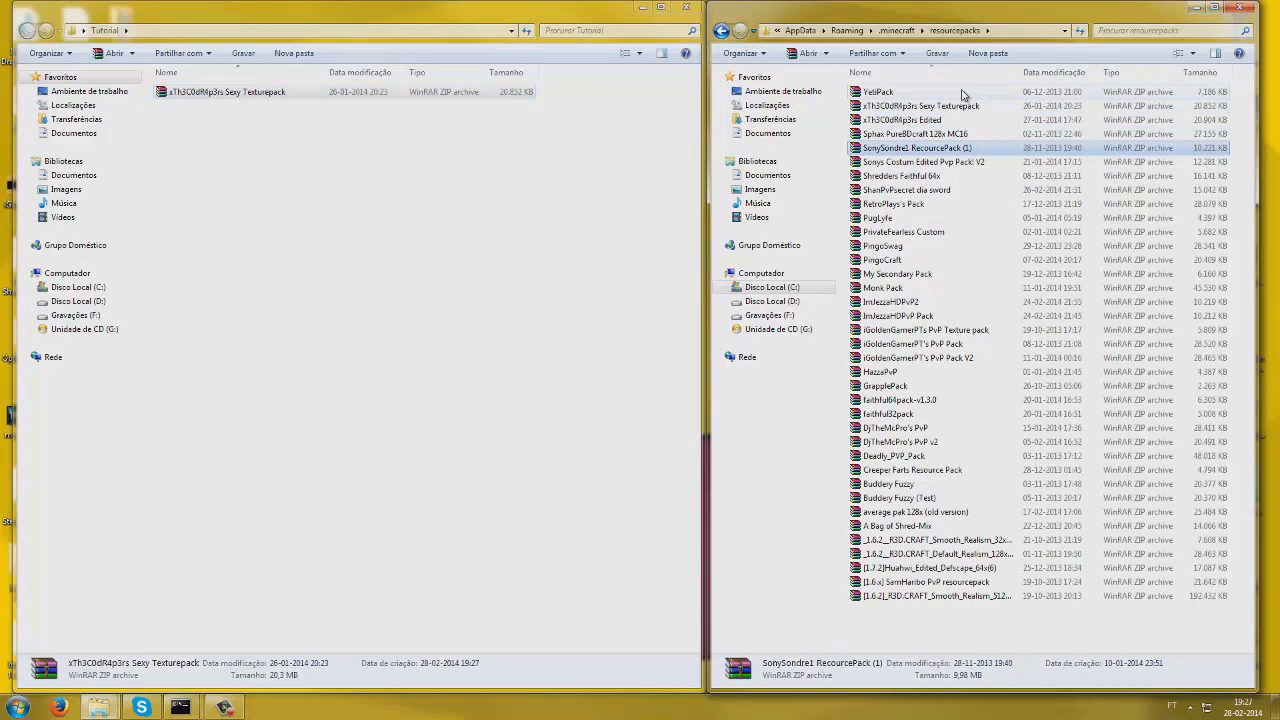
click(997, 178)
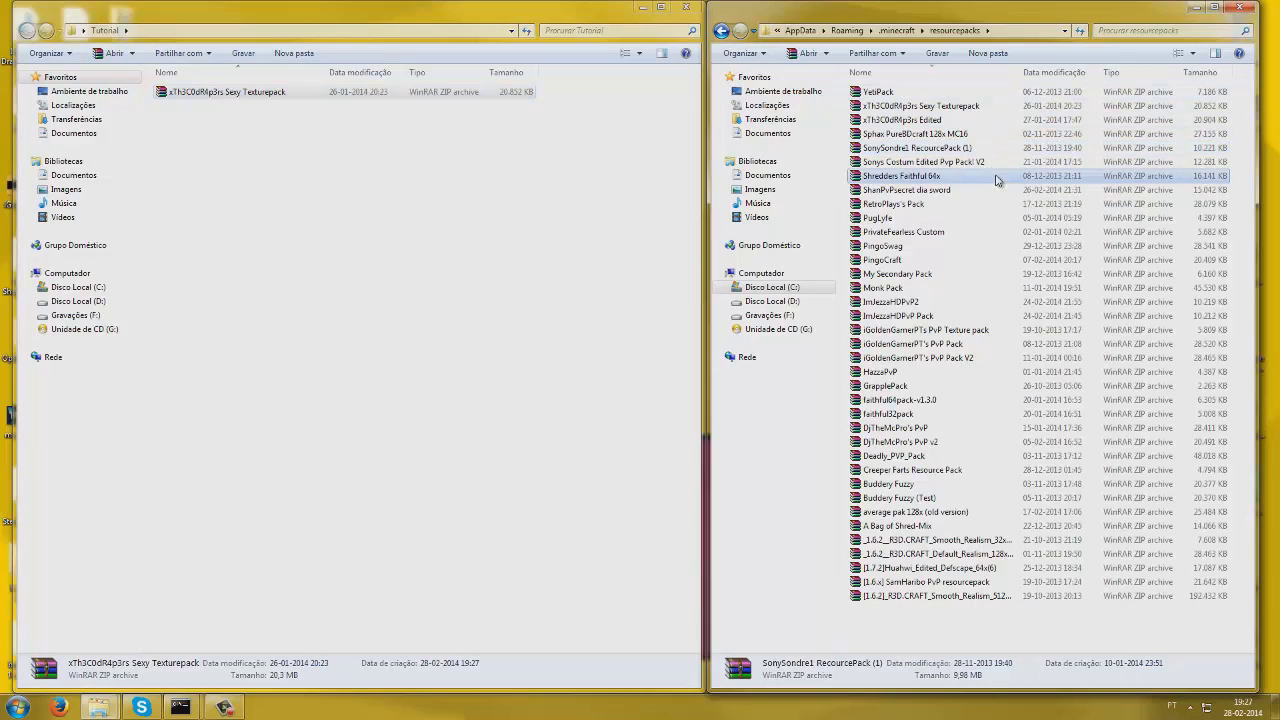
click(992, 204)
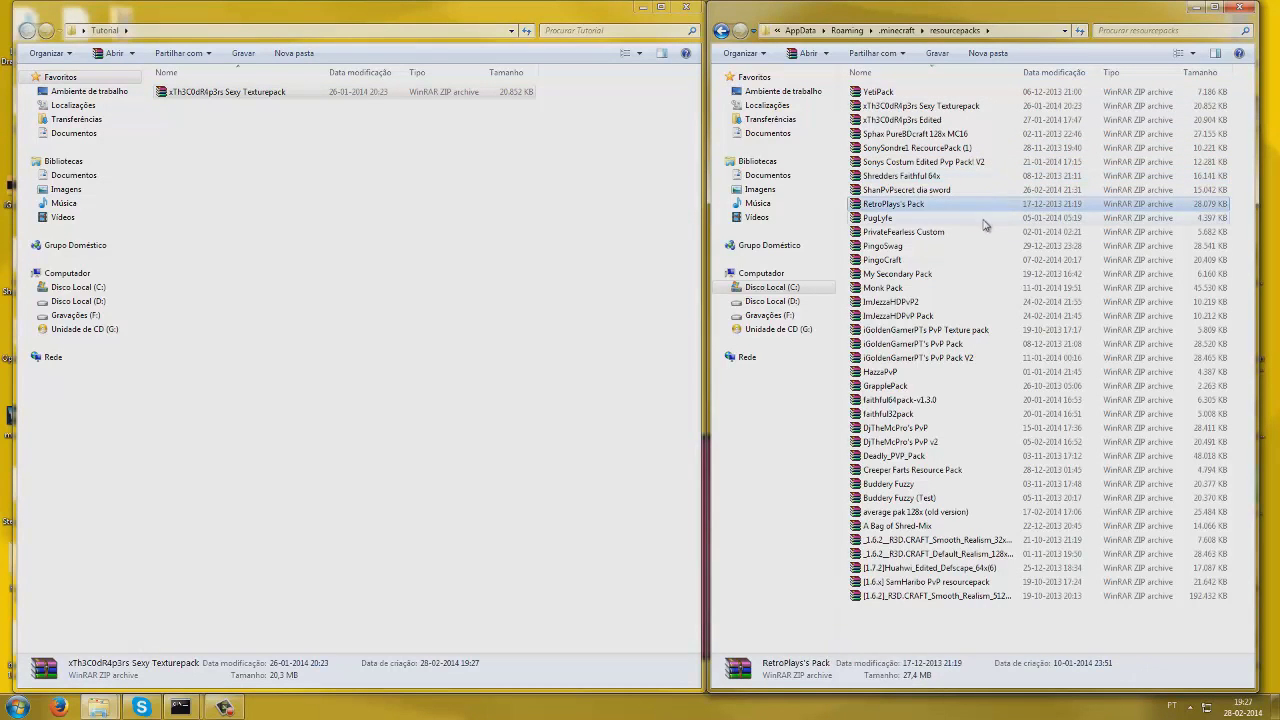
click(980, 232)
click(975, 260)
click(966, 288)
click(962, 274)
click(962, 288)
click(961, 302)
click(962, 330)
click(963, 358)
click(963, 386)
click(964, 400)
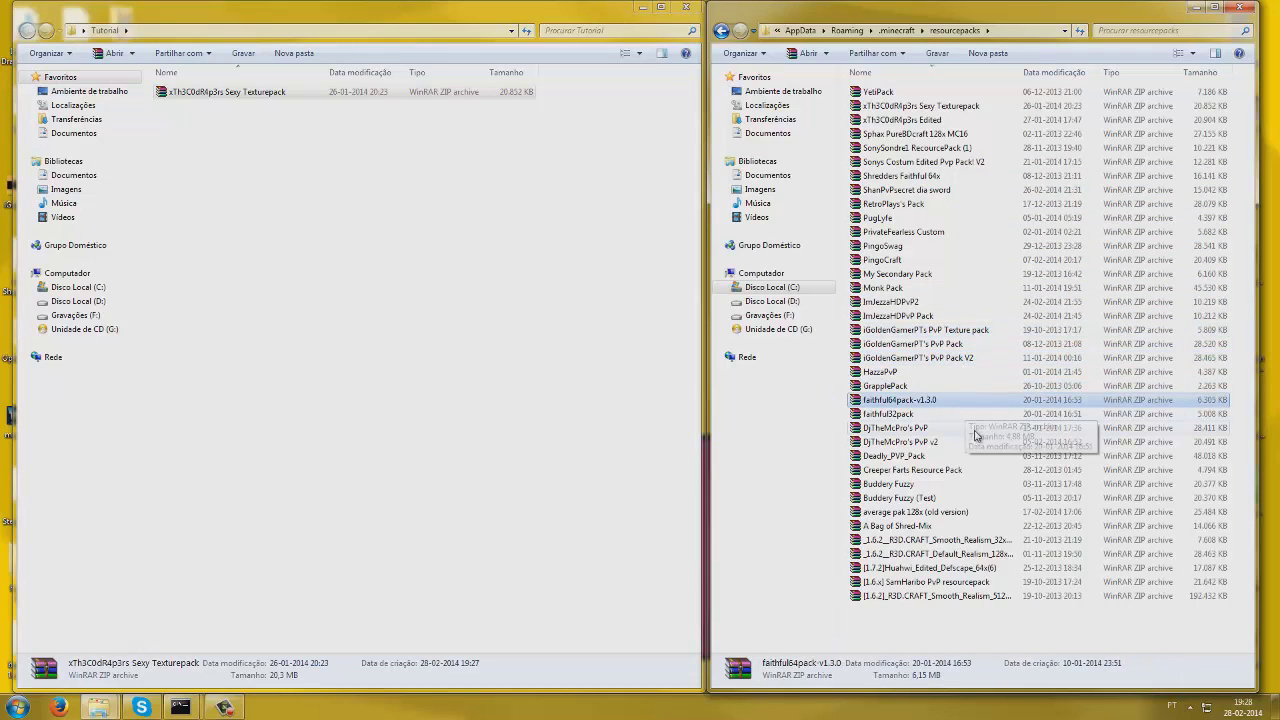
click(928, 415)
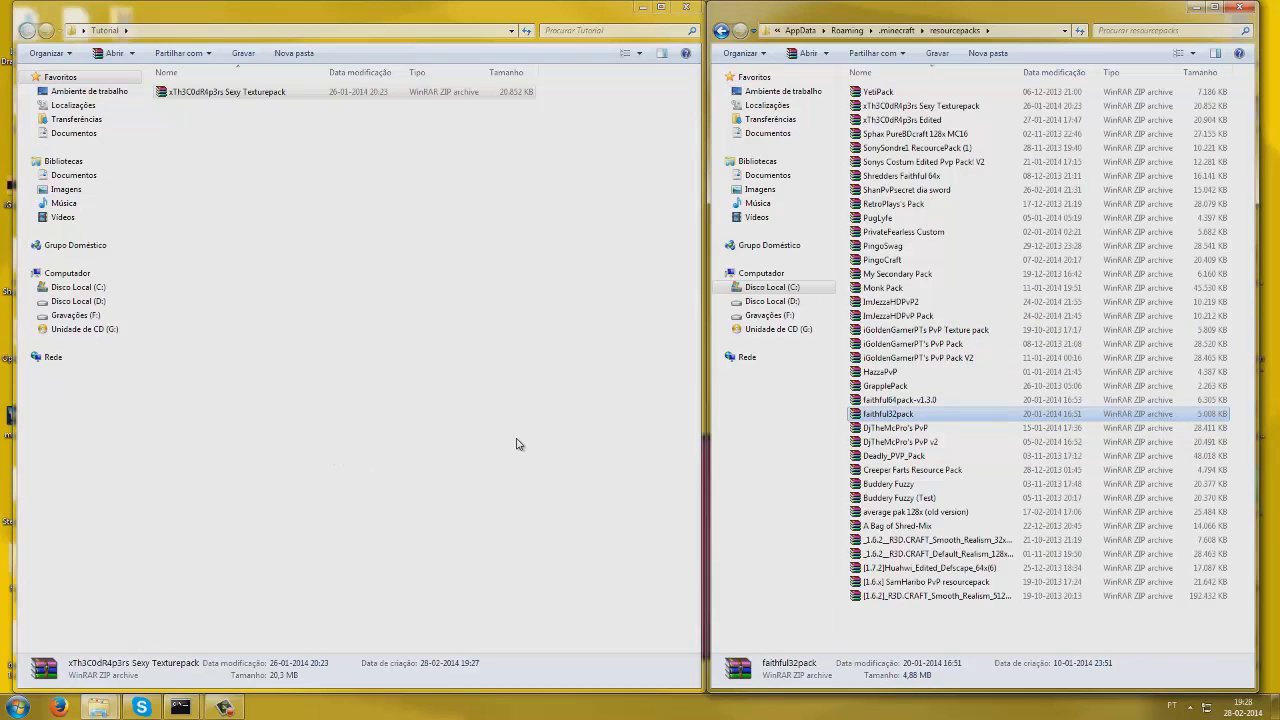
click(556, 434)
key(ctrl+v)
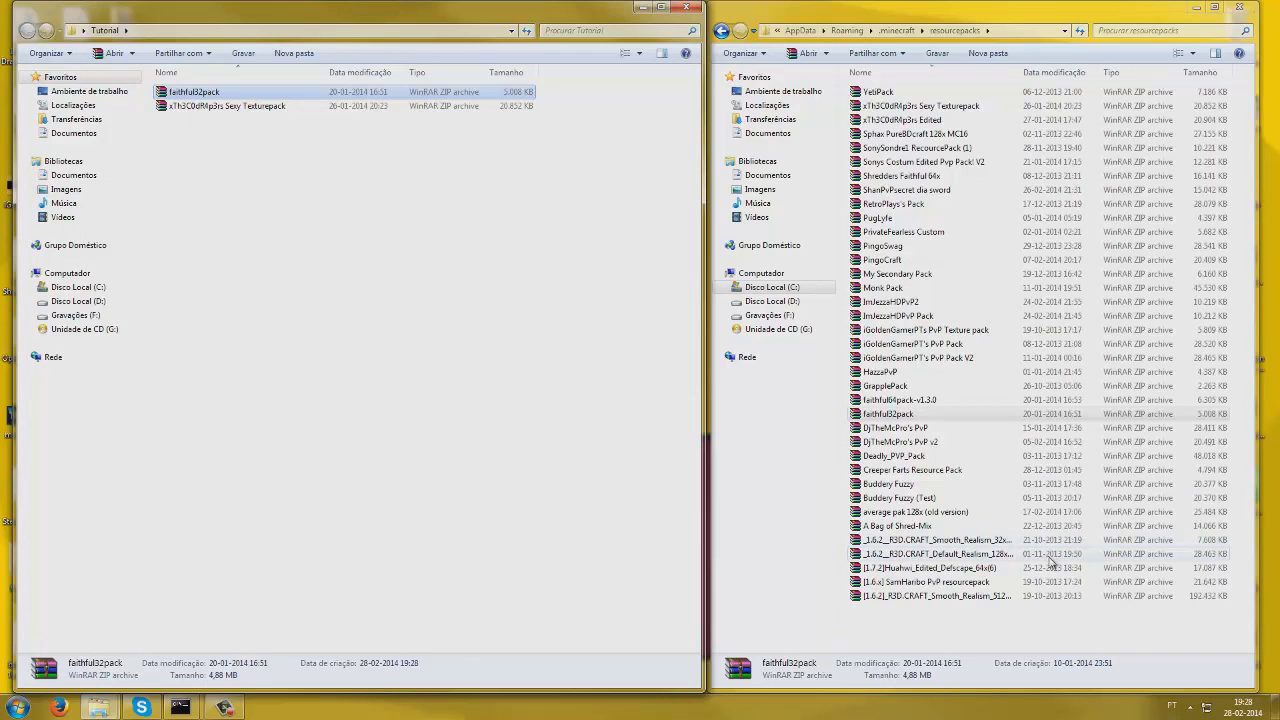
Paste the R3D.CRAFT Smooth Realism 512x archive into Tutorial.
click(1037, 597)
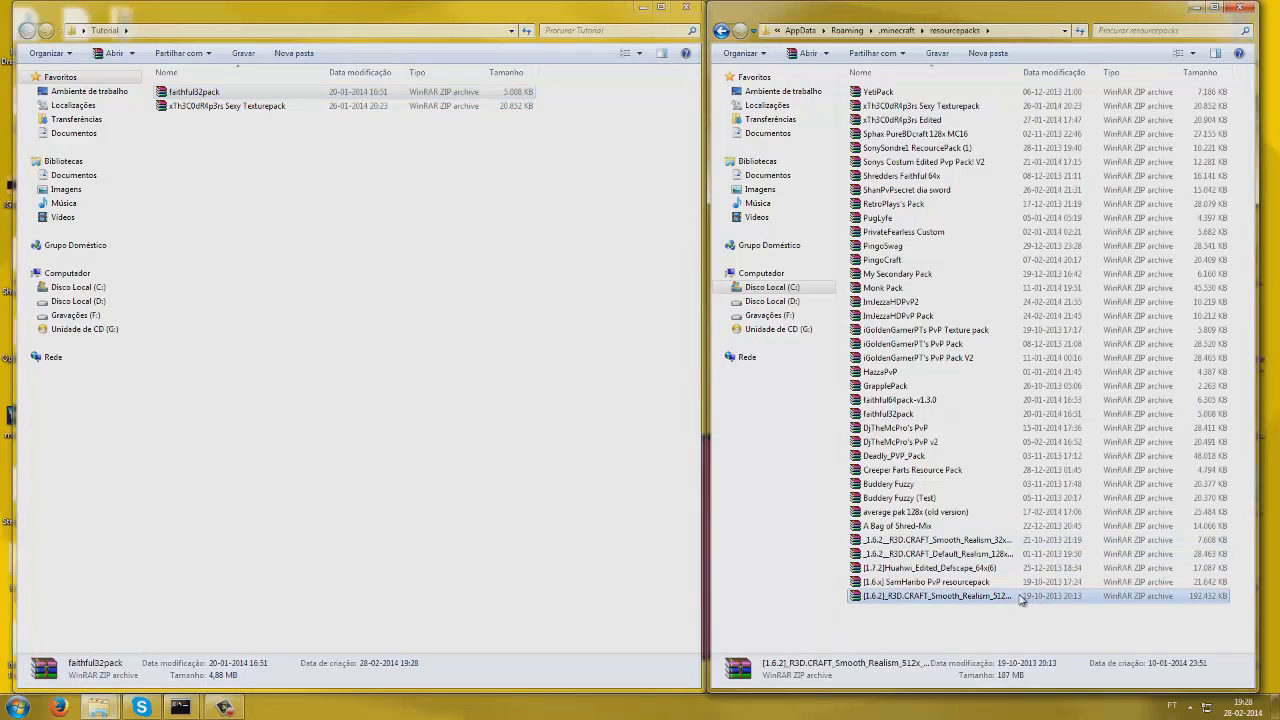
click(452, 511)
key(ctrl+v)
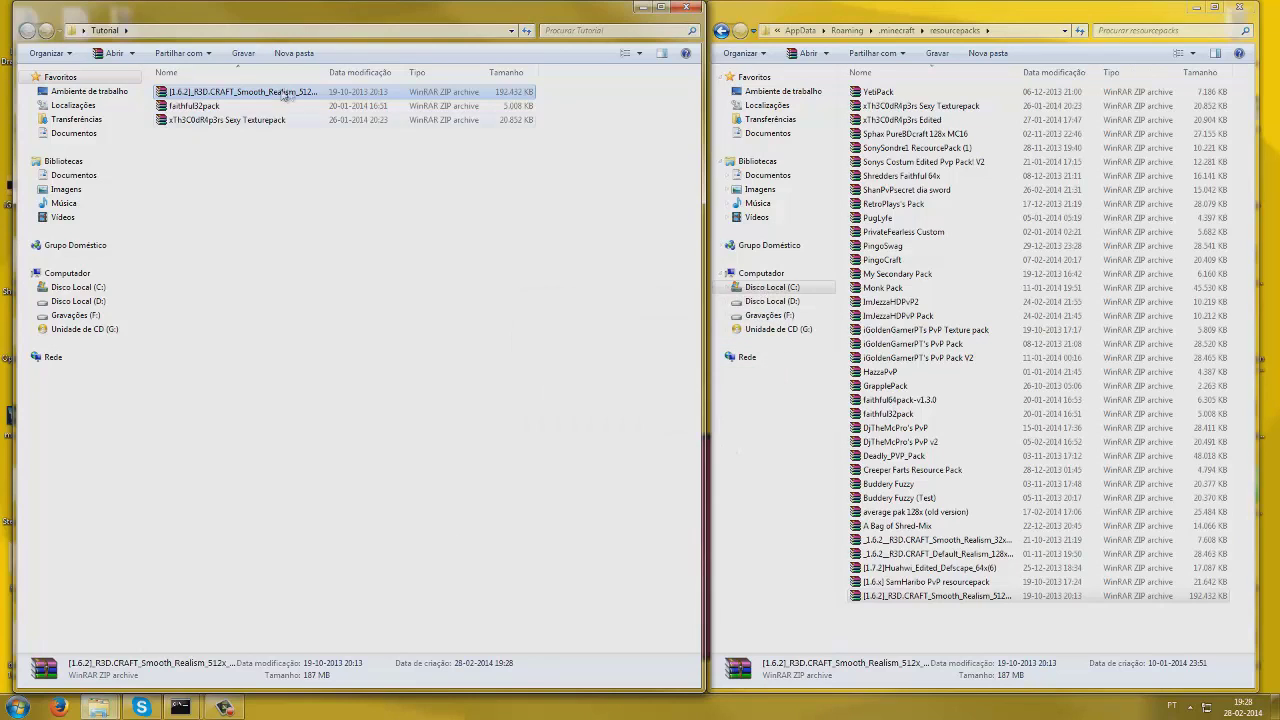
click(1050, 632)
drag(1120, 615, 1014, 592)
click(933, 647)
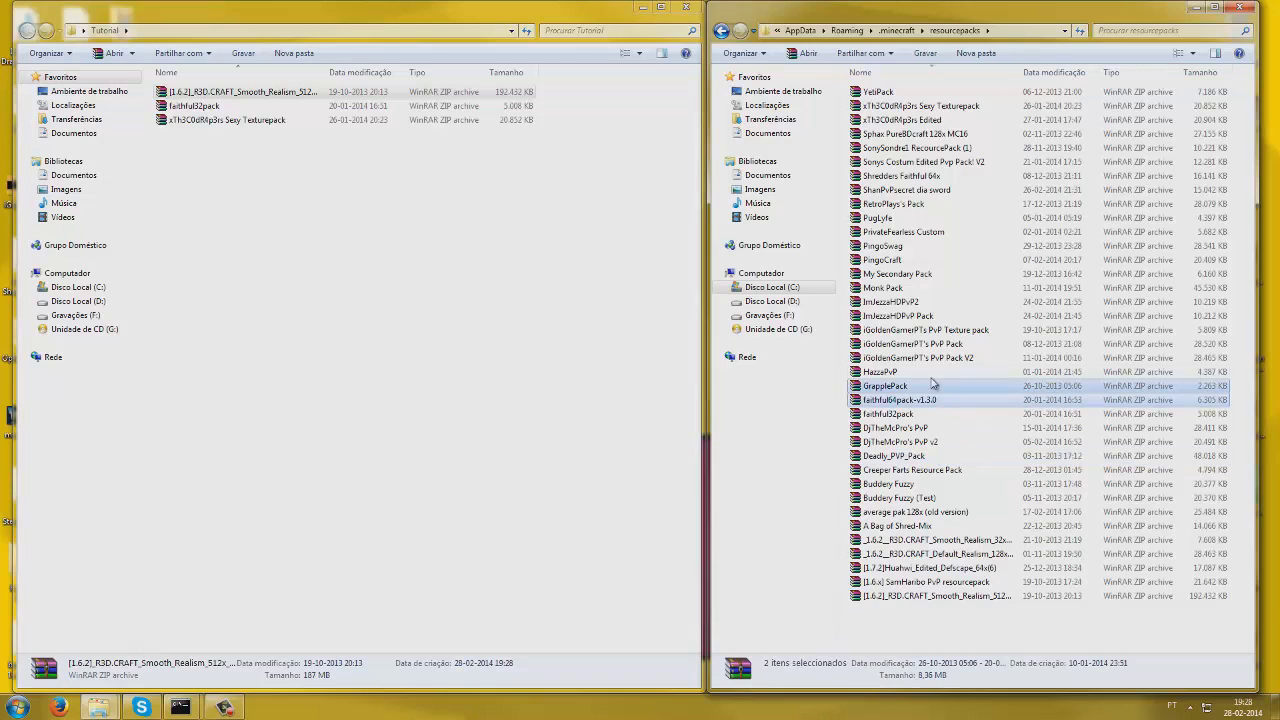
Paste the Shredders Faithful 64x archive into Tutorial.
click(943, 331)
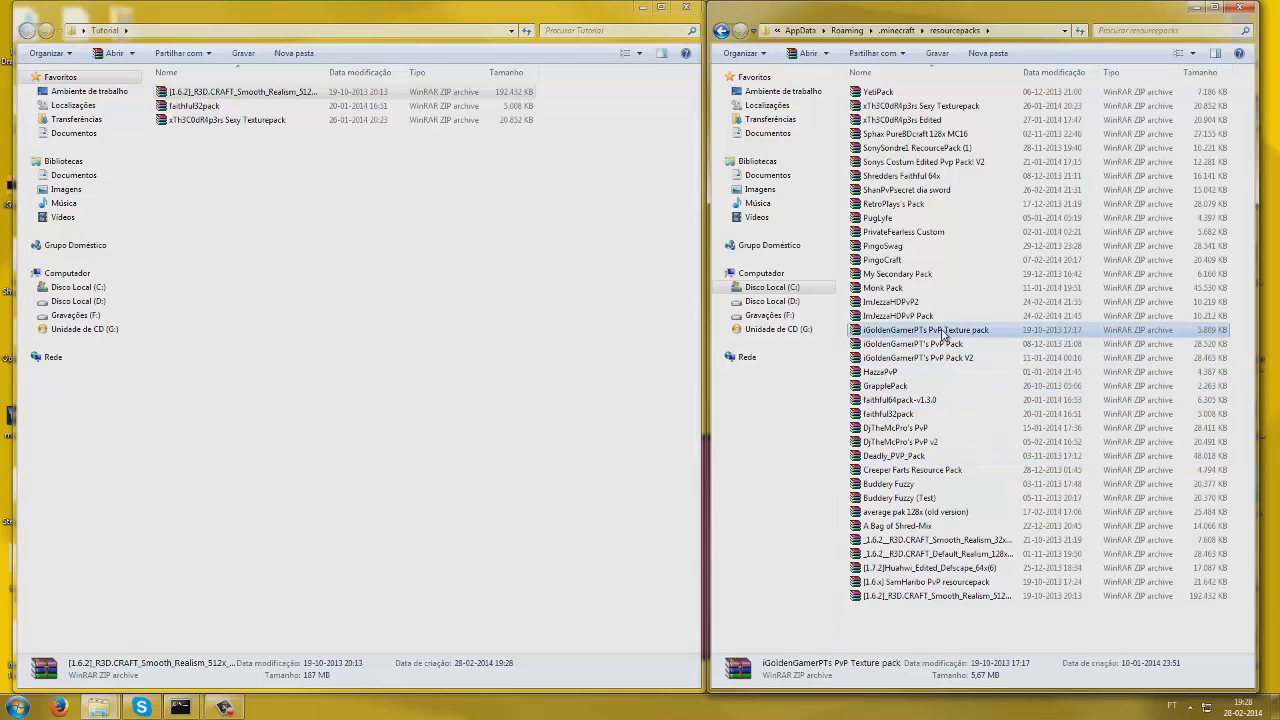
click(945, 287)
click(942, 259)
click(937, 203)
click(930, 177)
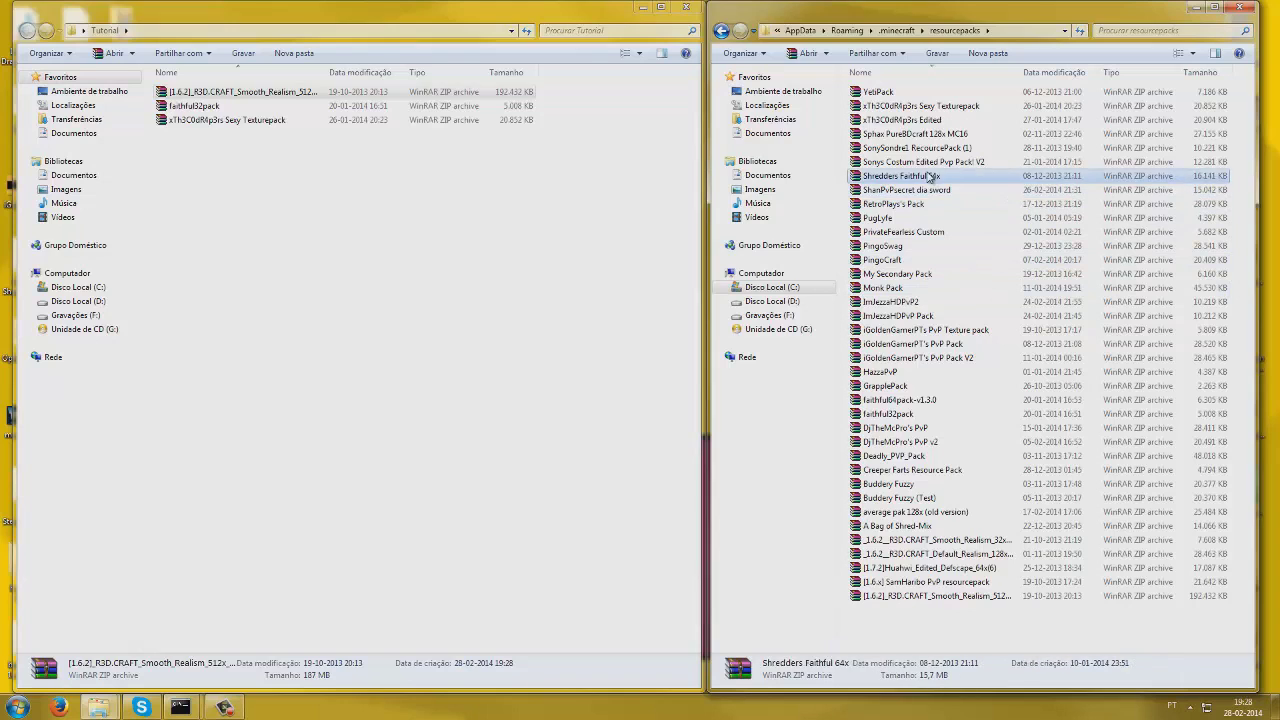
click(618, 325)
key(ctrl+v)
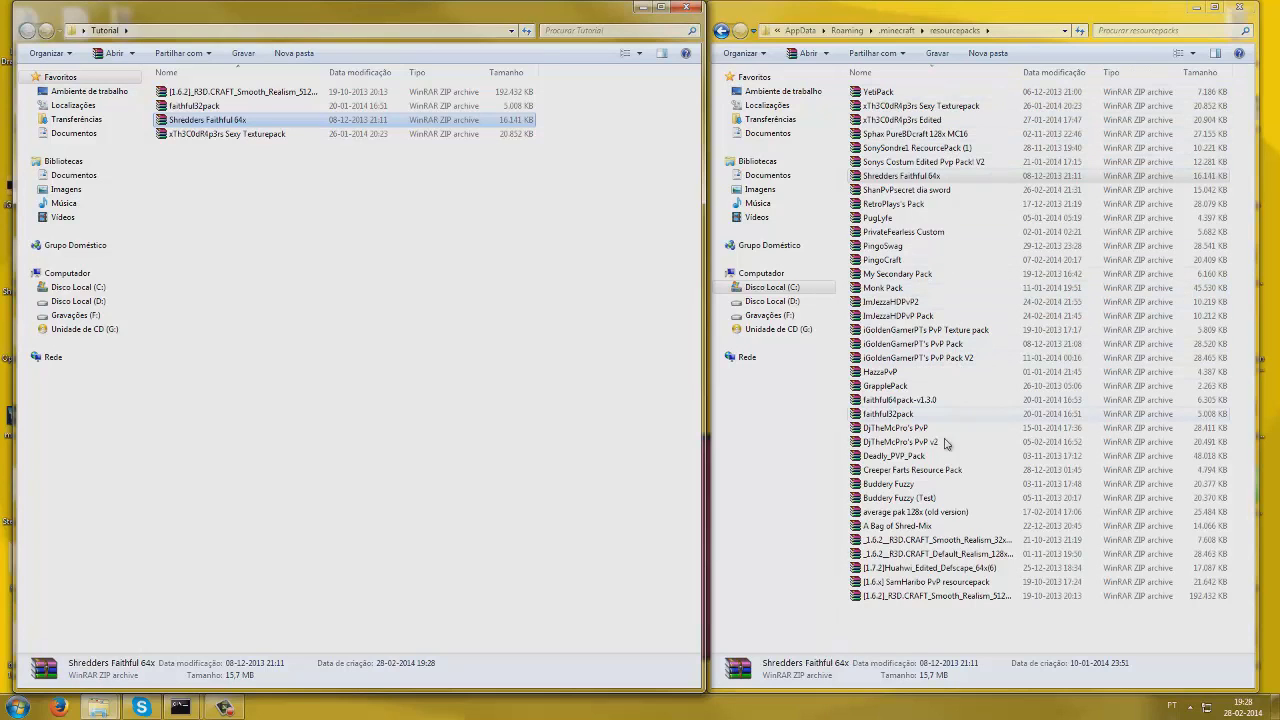
Paste Huahwi Edited Defscape 64x into Tutorial and close the resourcepacks window.
click(1064, 584)
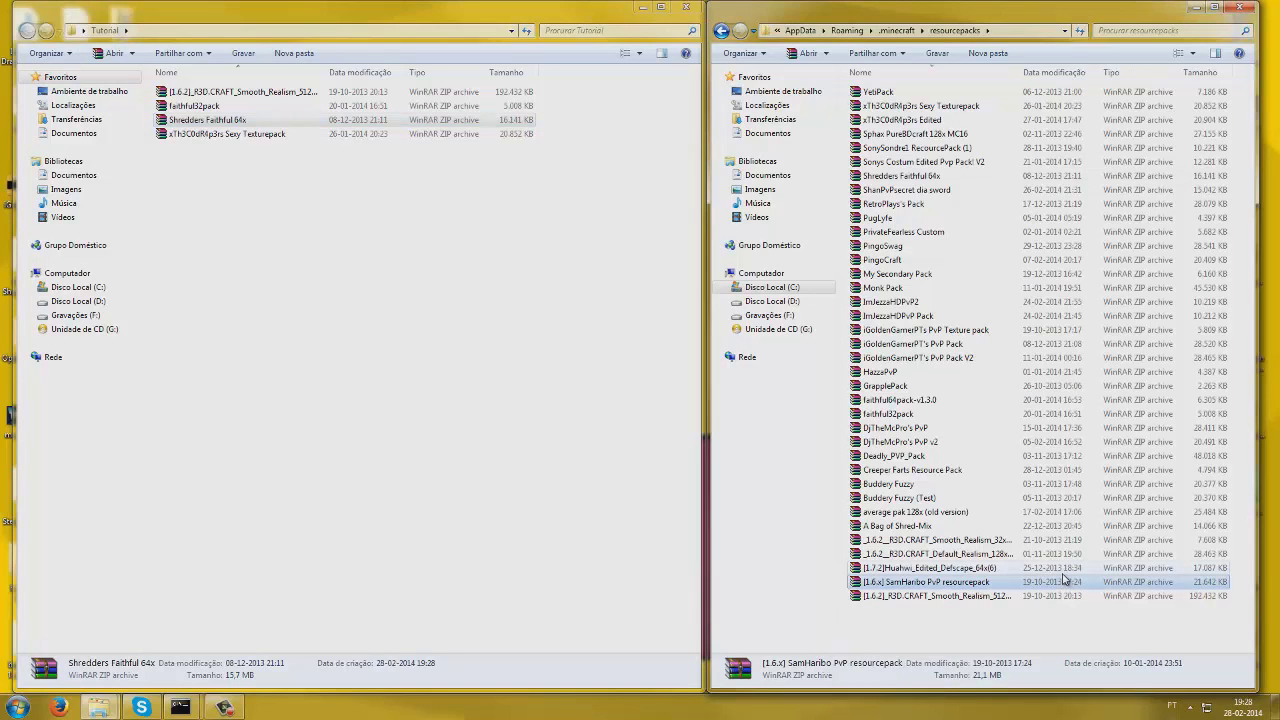
click(1062, 569)
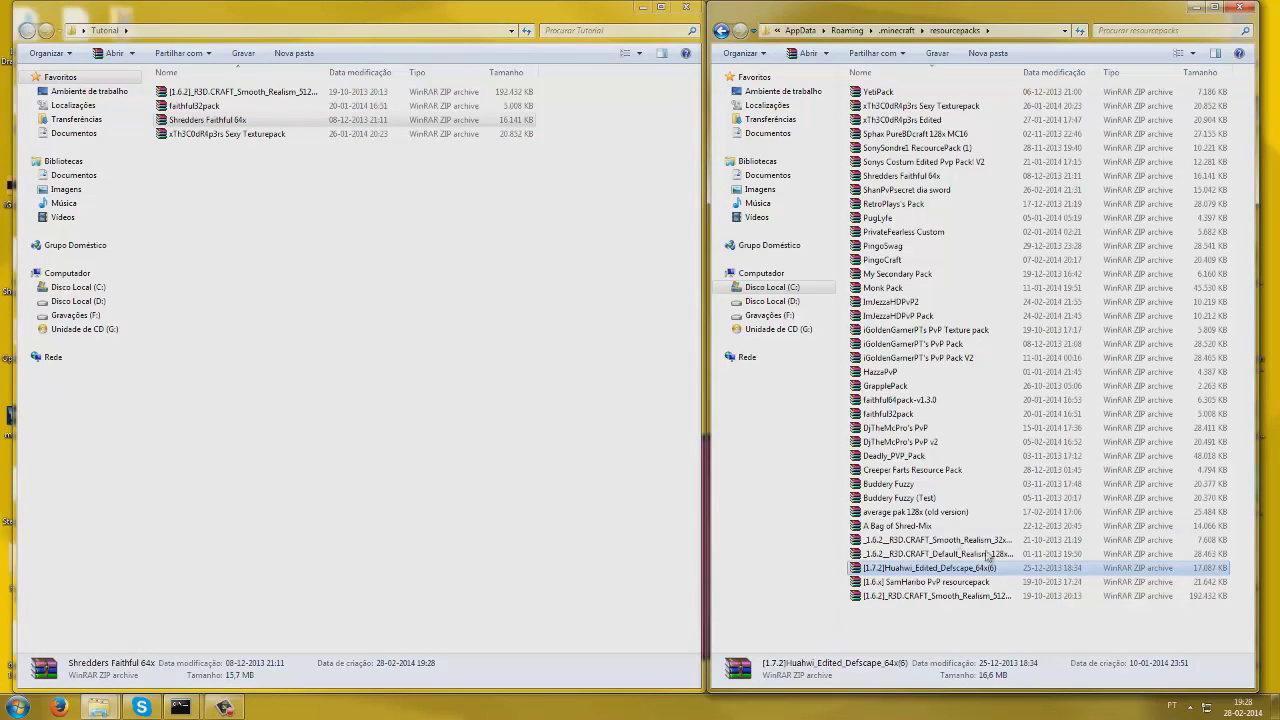
click(527, 485)
key(ctrl+v)
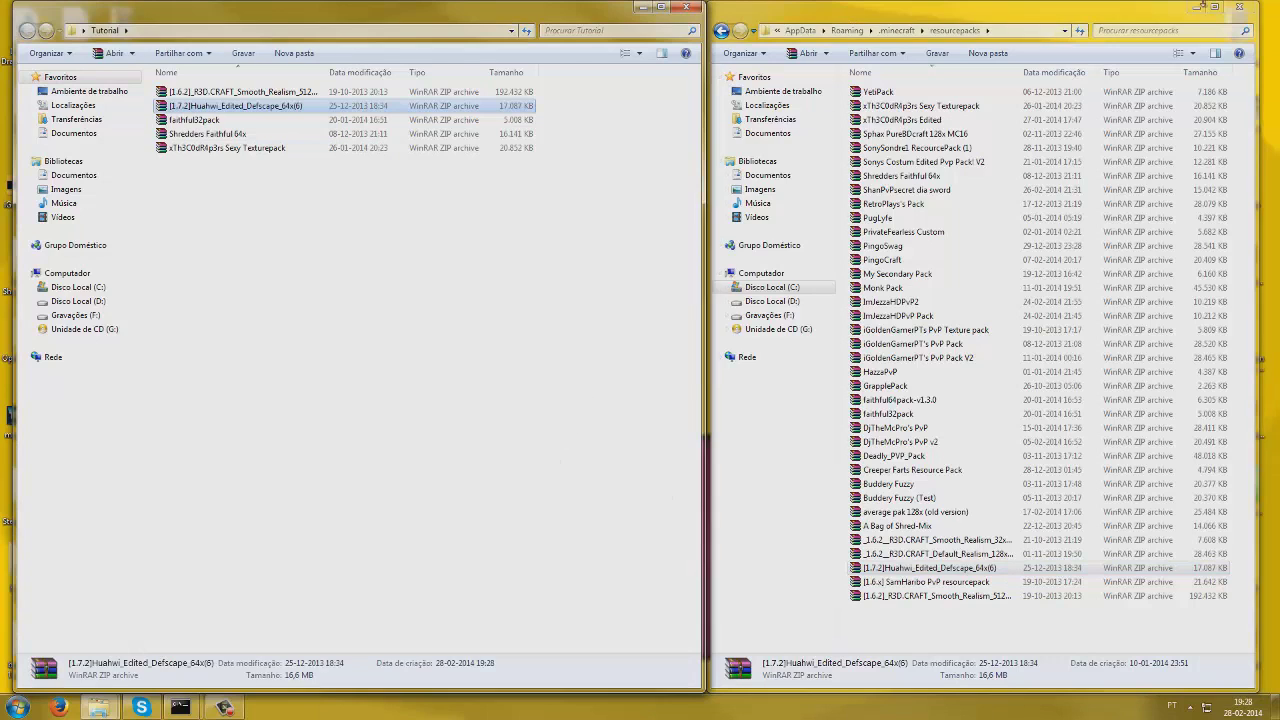
click(1236, 12)
drag(419, 12, 964, 91)
Maximize the Tutorial folder window and adjust its layout.
double_click(964, 91)
drag(570, 378, 492, 400)
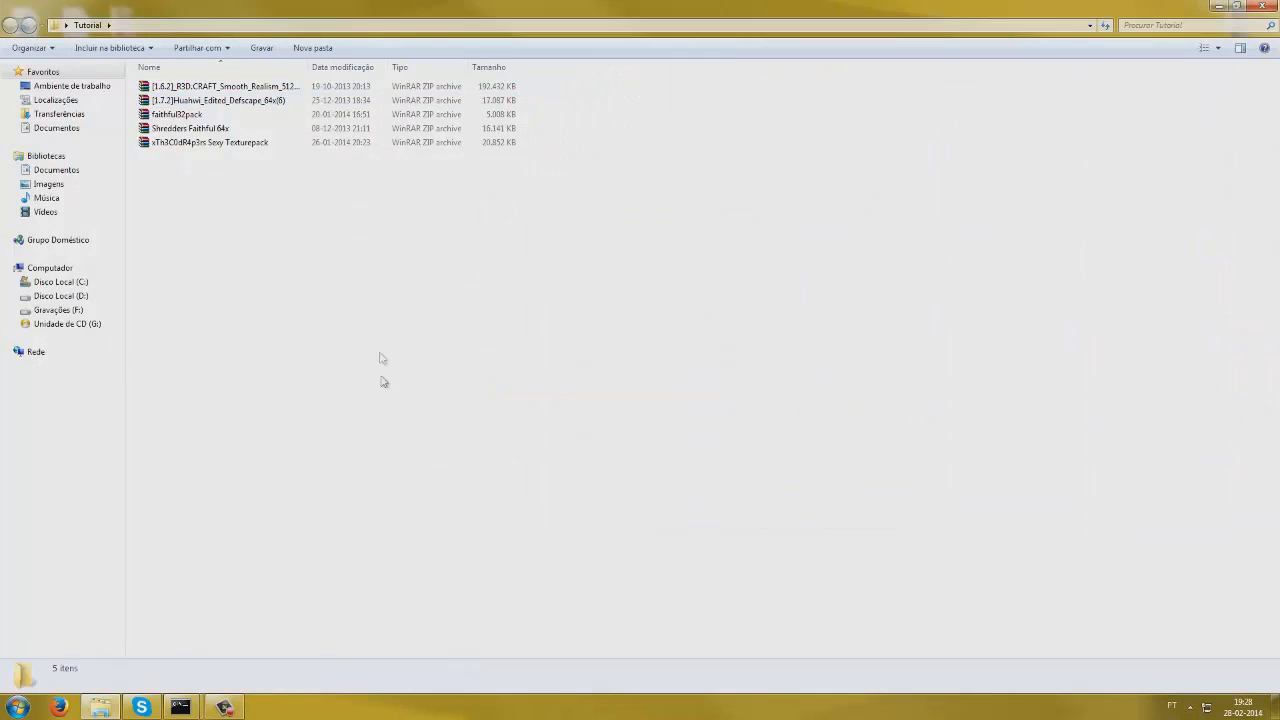
drag(626, 308, 986, 432)
drag(912, 354, 800, 394)
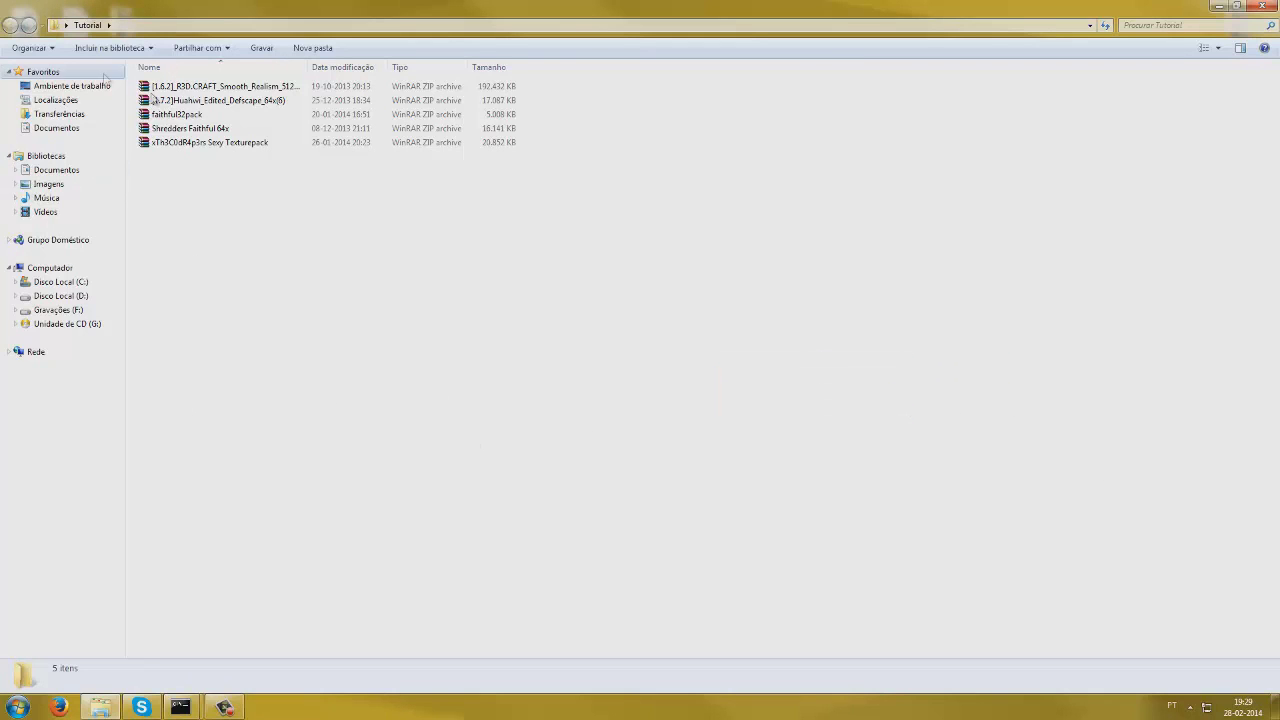
drag(248, 176, 843, 249)
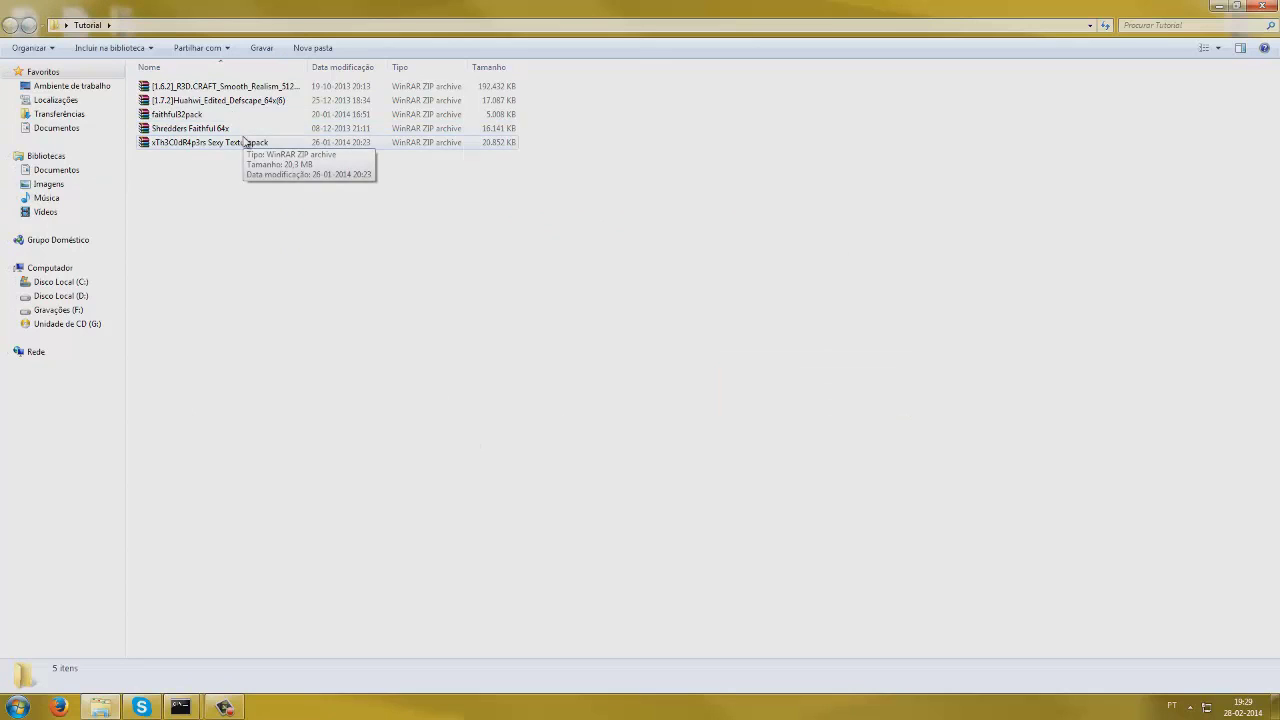
Duplicate the xTh3C0dR4p3rs Sexy Texturepack archive and rename the copy 'My Custom Resourcepack'.
click(262, 141)
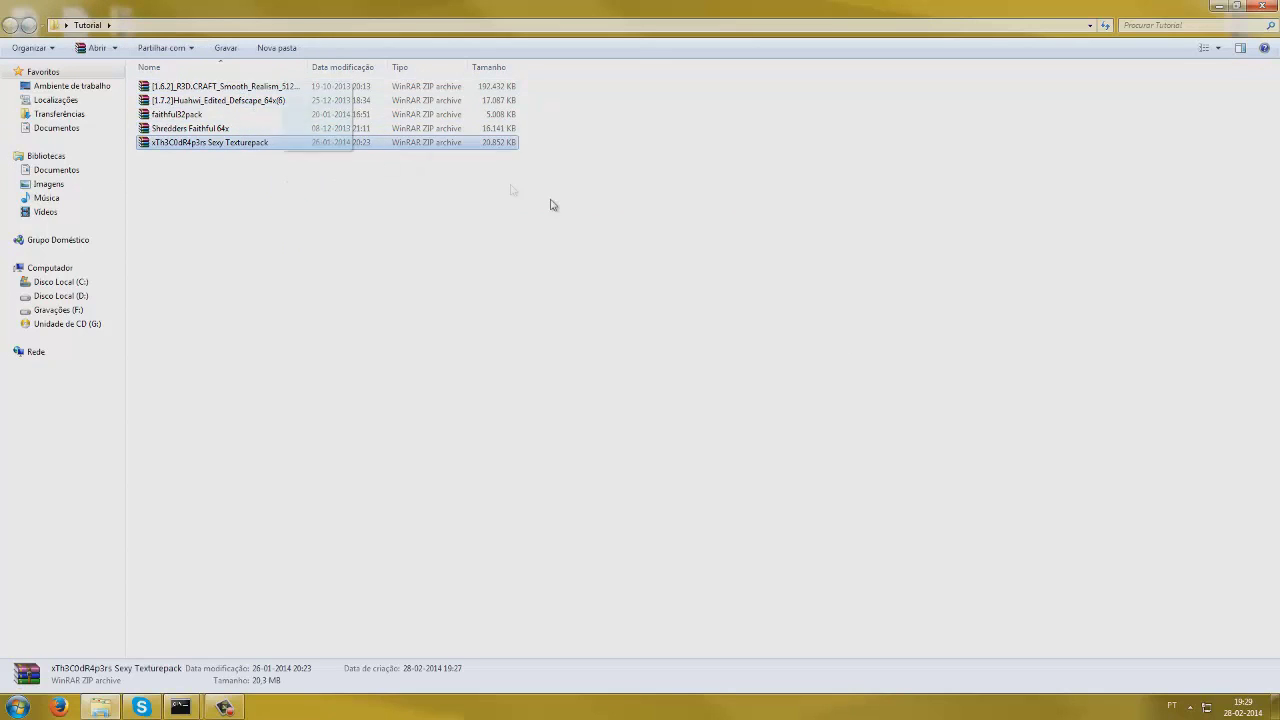
key(ctrl+c)
key(ctrl+v)
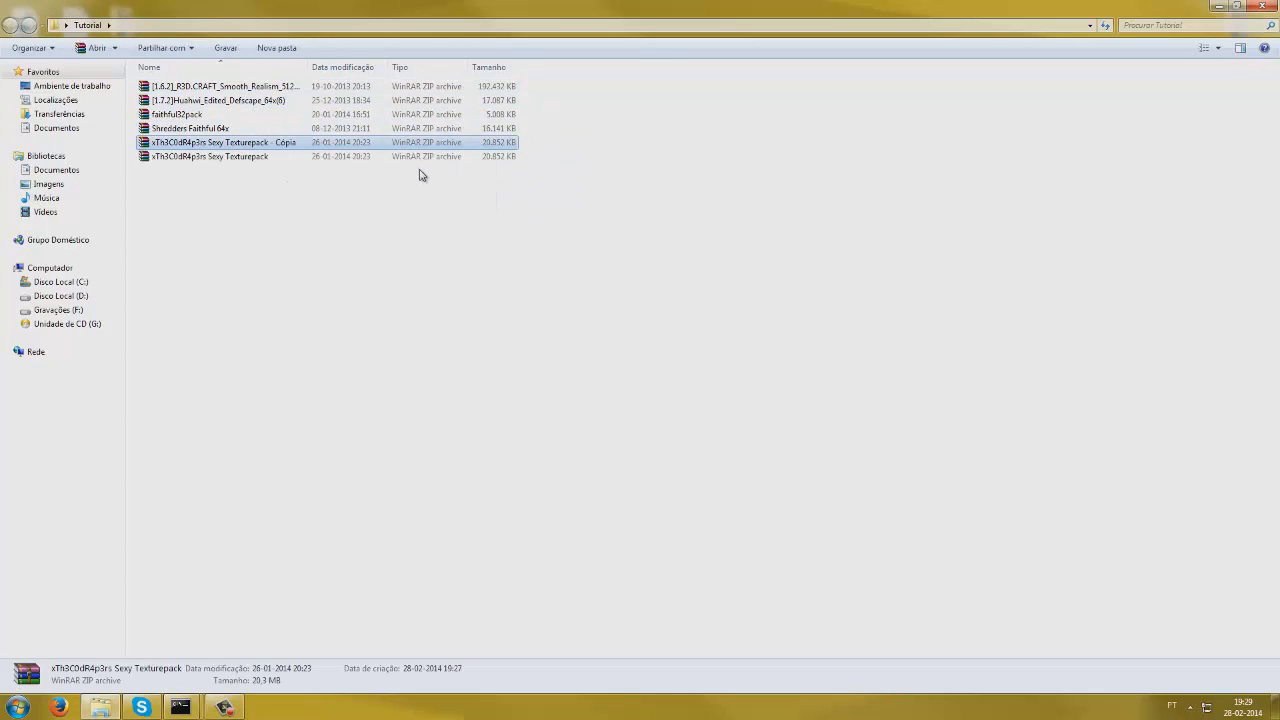
click(256, 145)
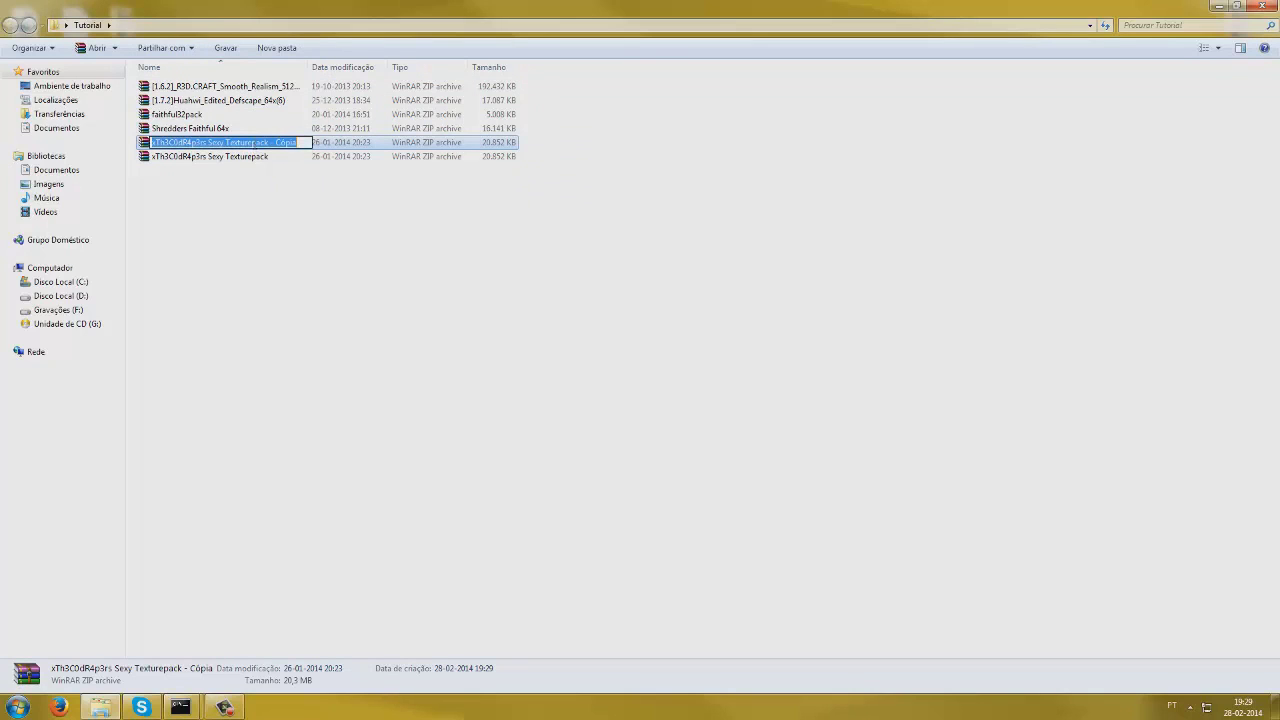
text(My Custom)
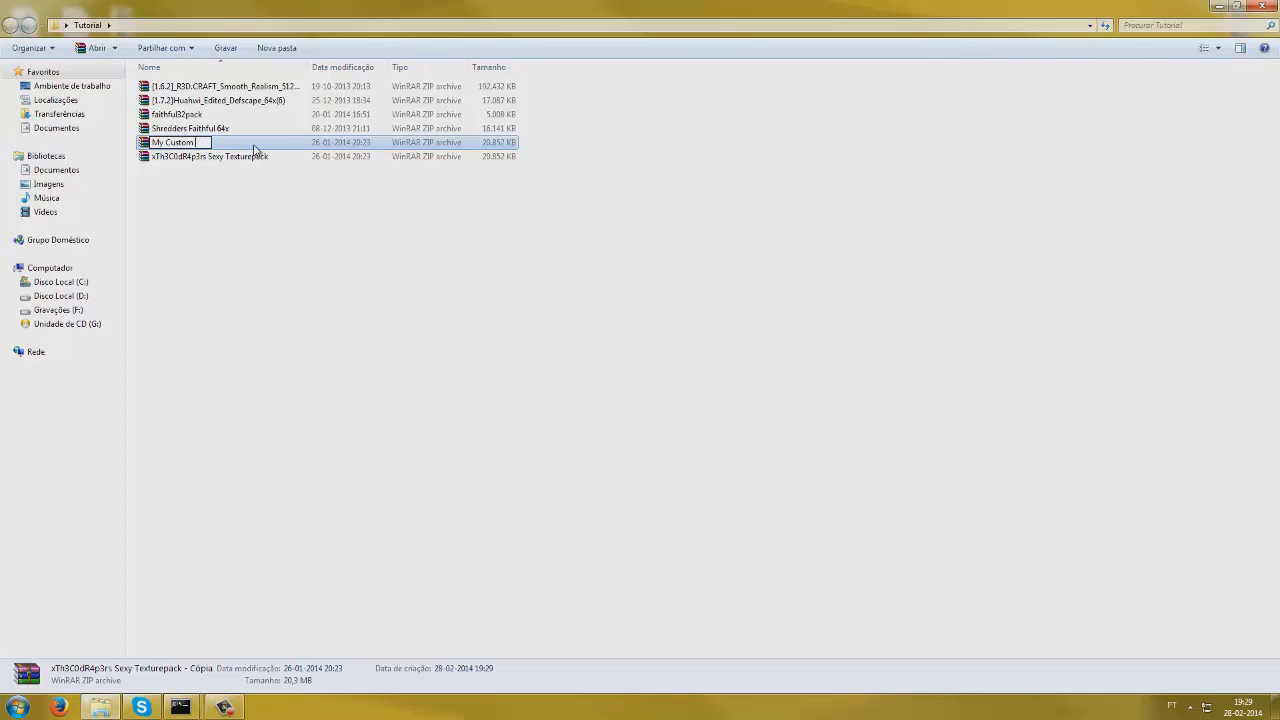
text(ck.)
key(Return)
Open My Custom Resourcepack.zip and read its pack.mcmeta description.
double_click(263, 130)
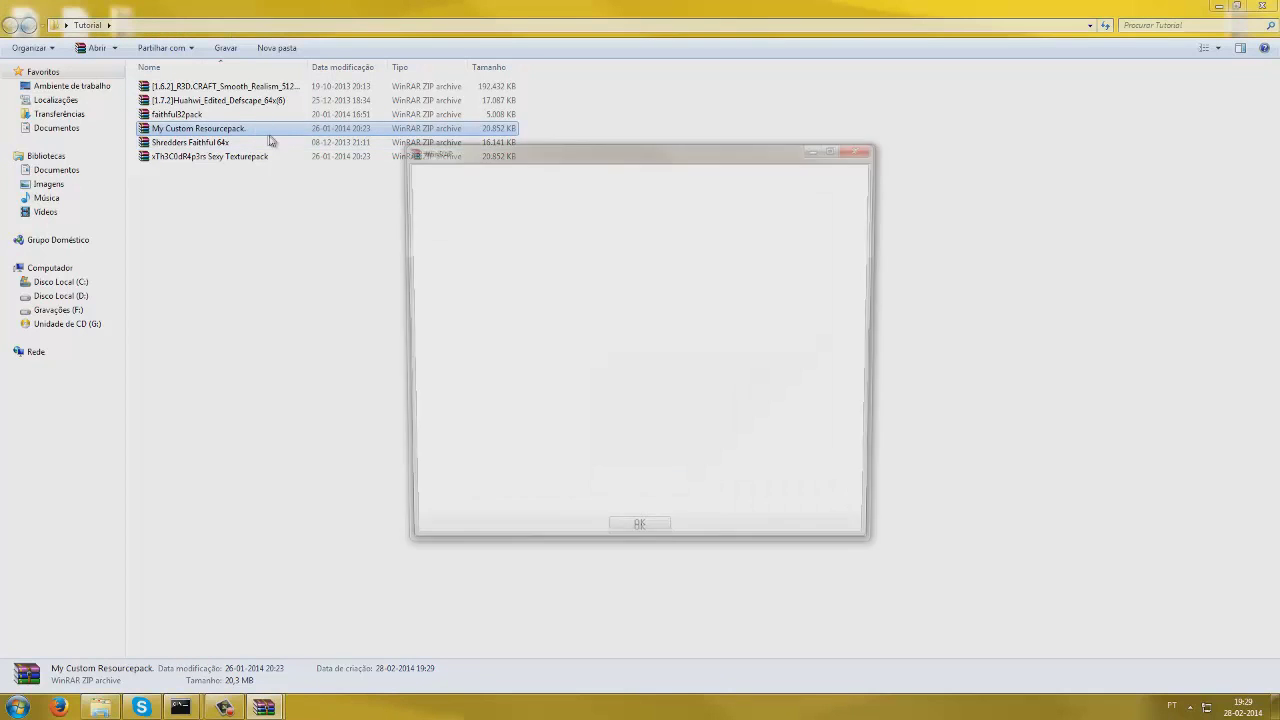
click(873, 150)
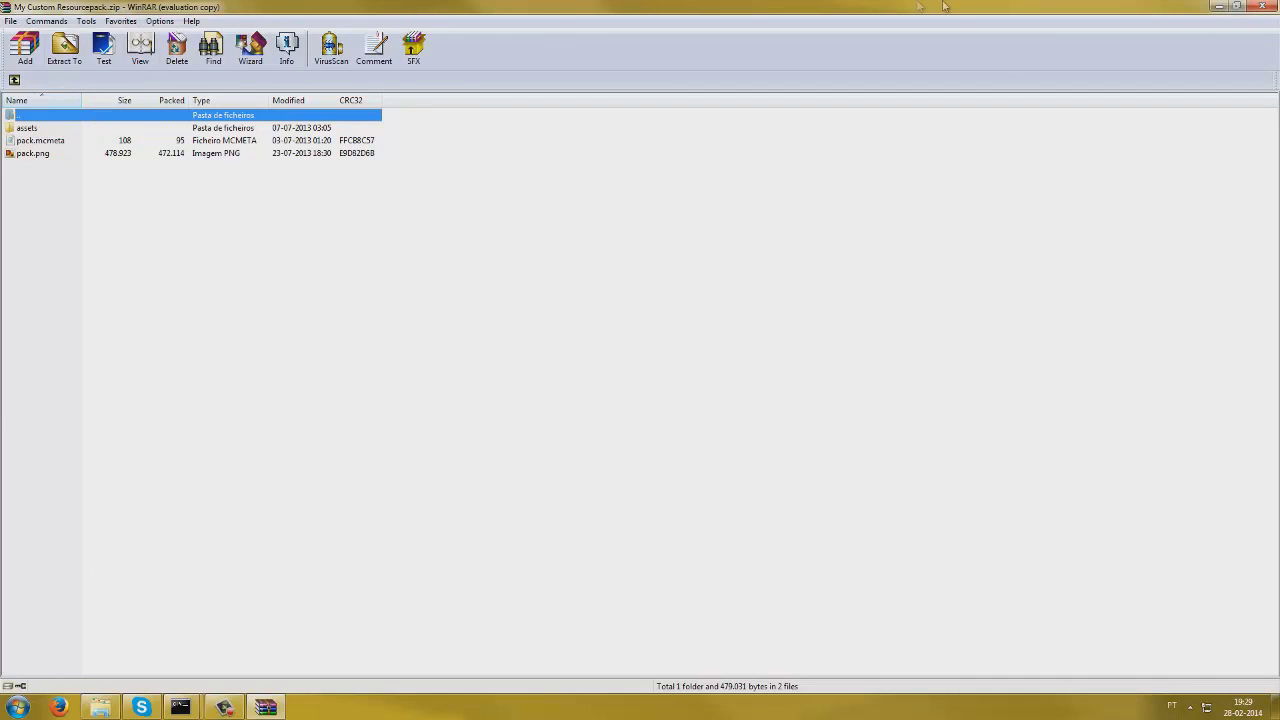
double_click(155, 140)
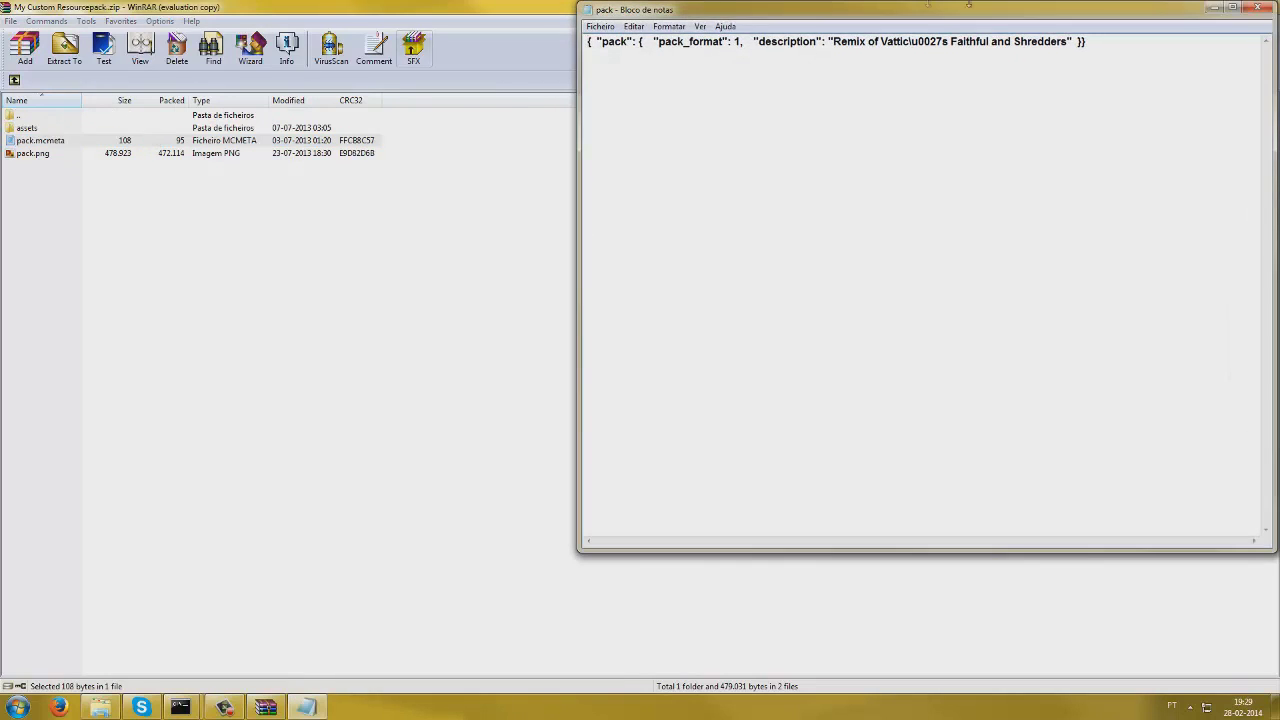
click(1256, 9)
Browse the archive down to assets\minecraft\textures\blocks.
double_click(36, 132)
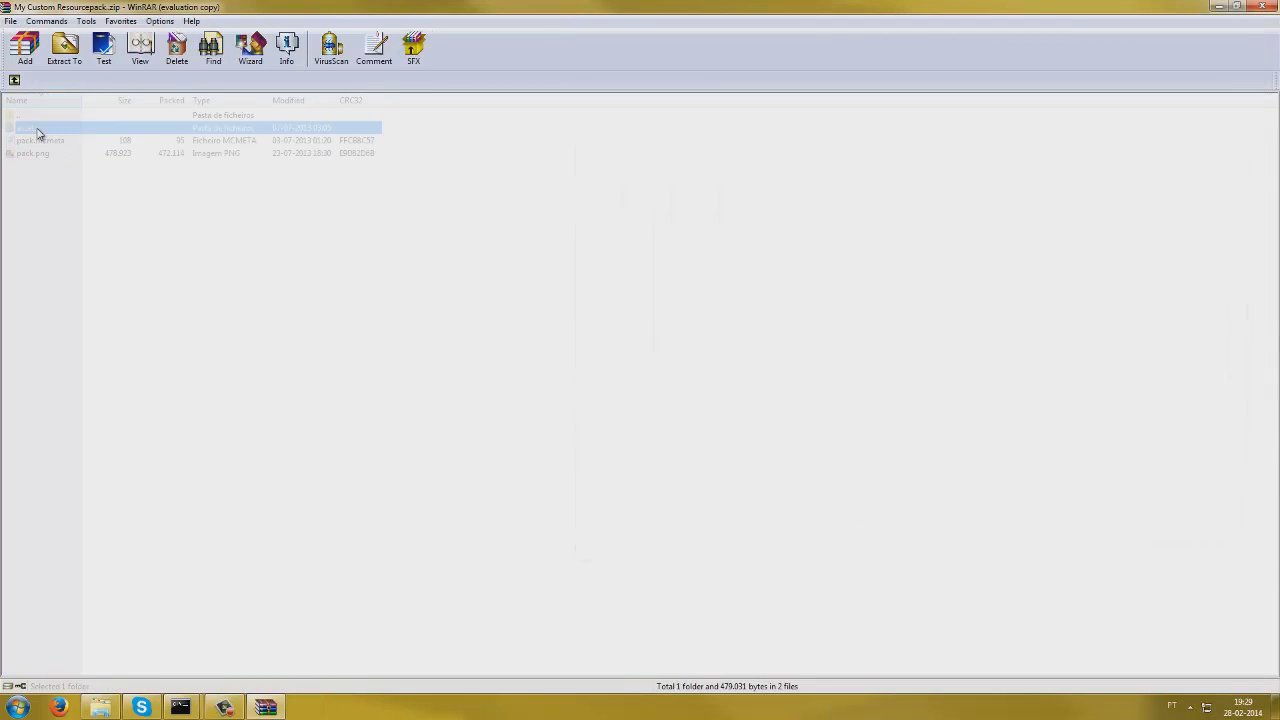
double_click(36, 130)
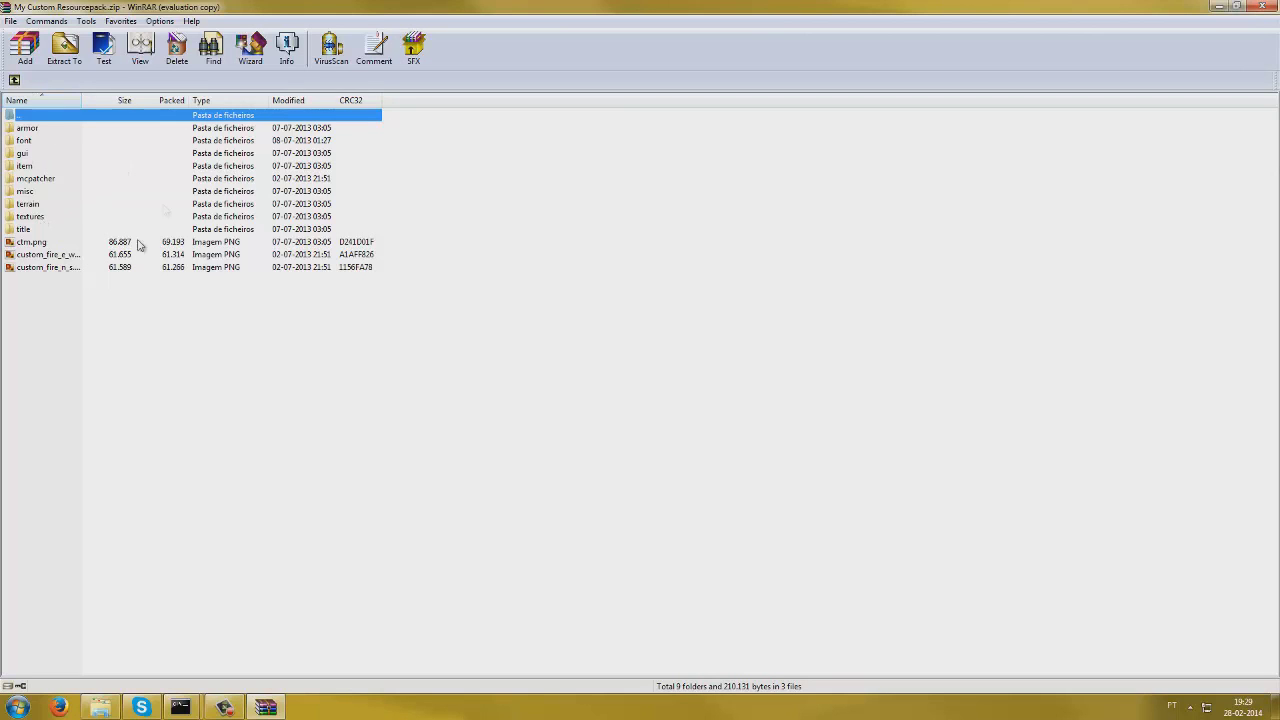
double_click(30, 218)
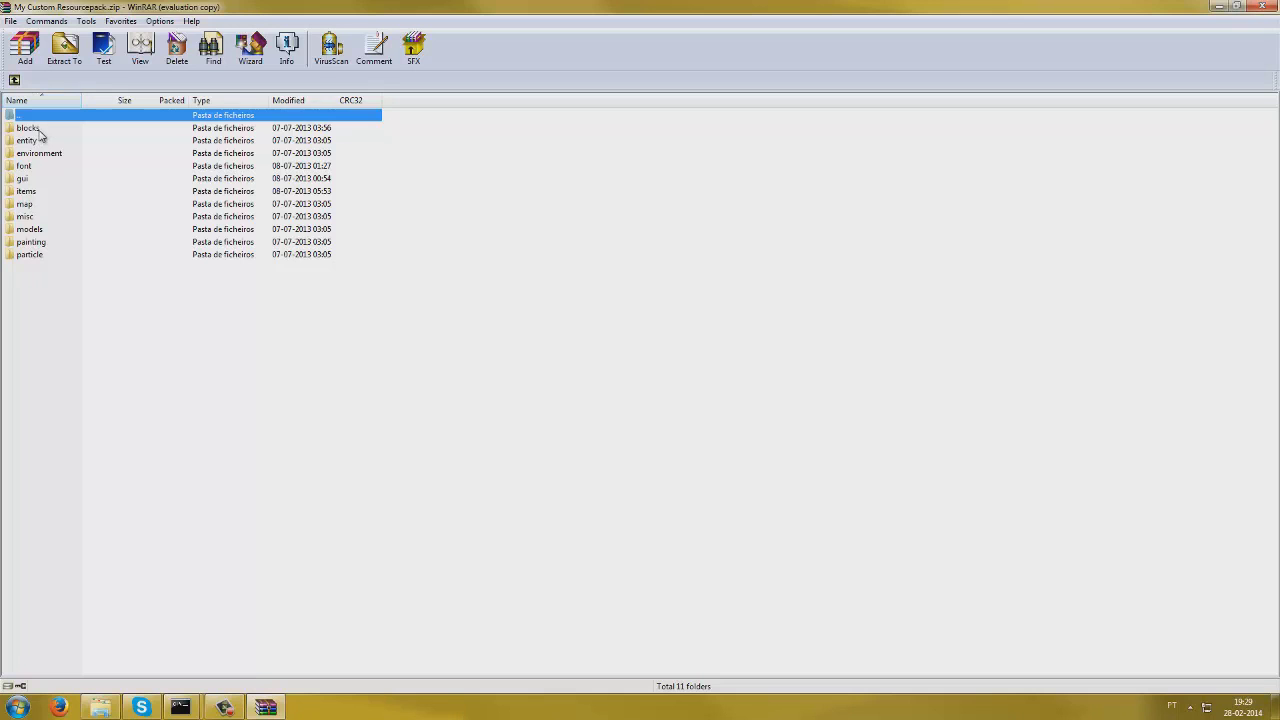
drag(98, 7, 198, 311)
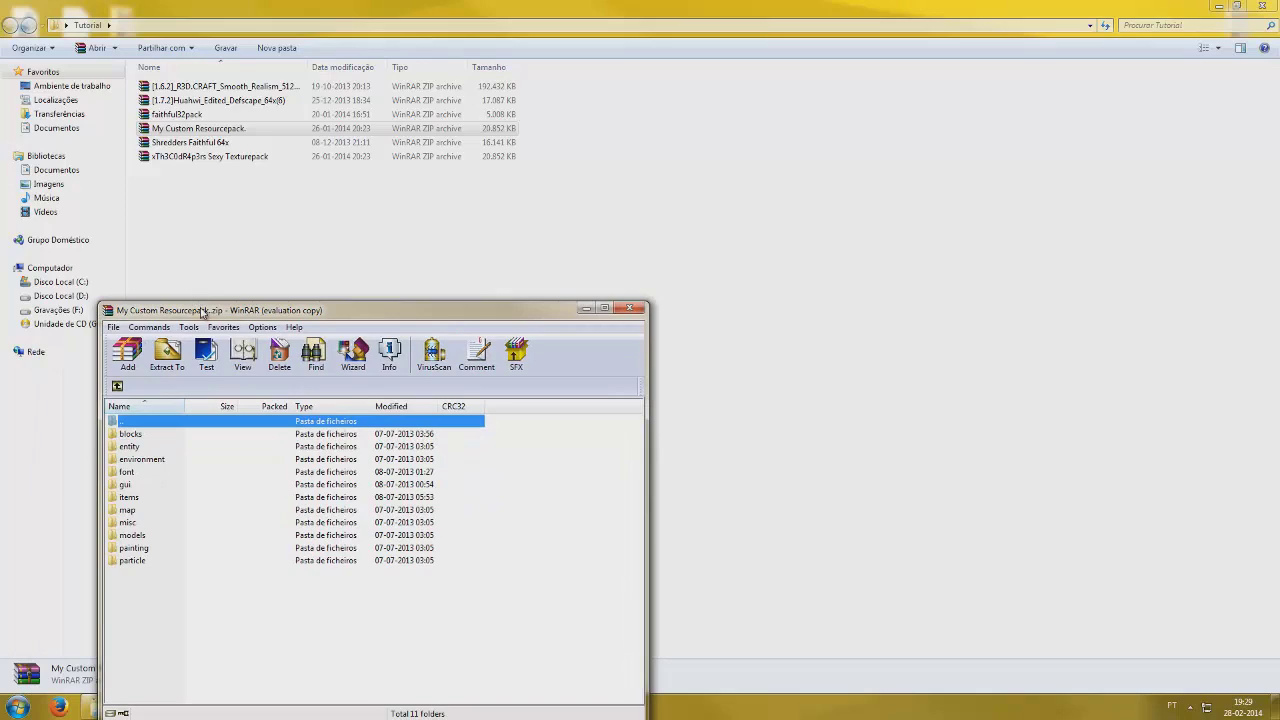
double_click(202, 312)
double_click(58, 128)
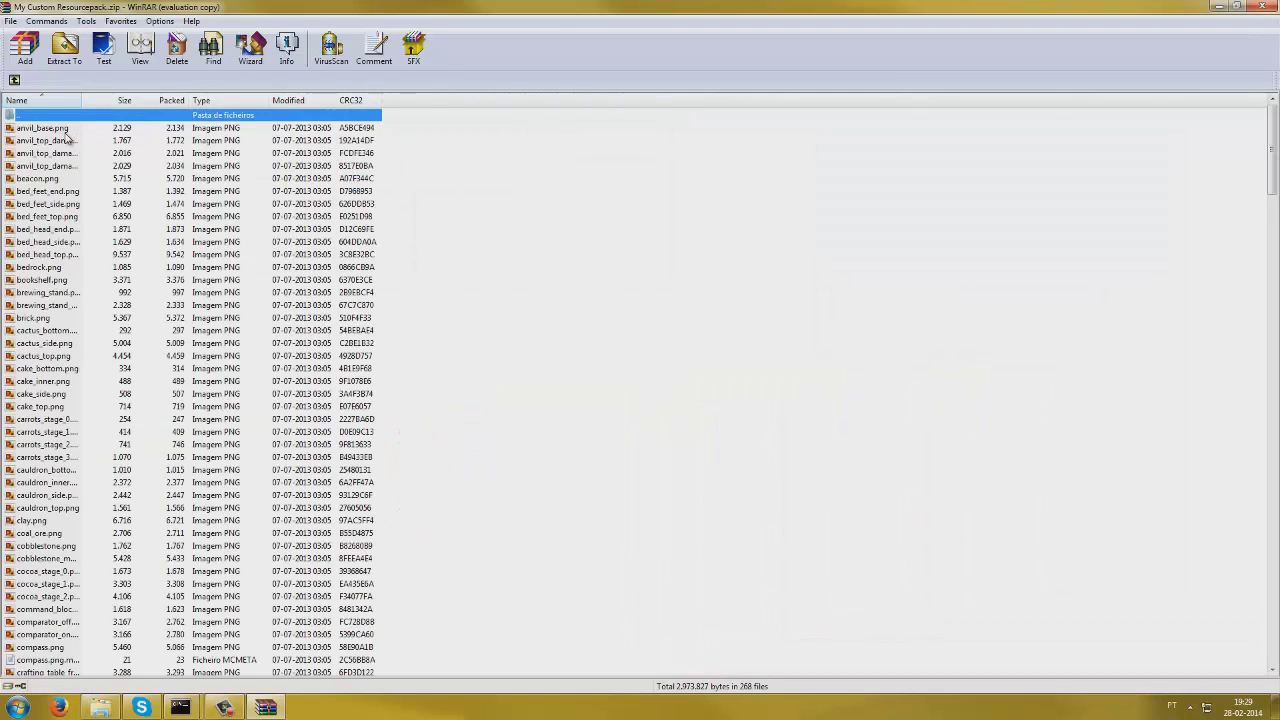
Preview the quartz_block_bottom and stone_slab_top textures.
scroll(153, 330, down, 20)
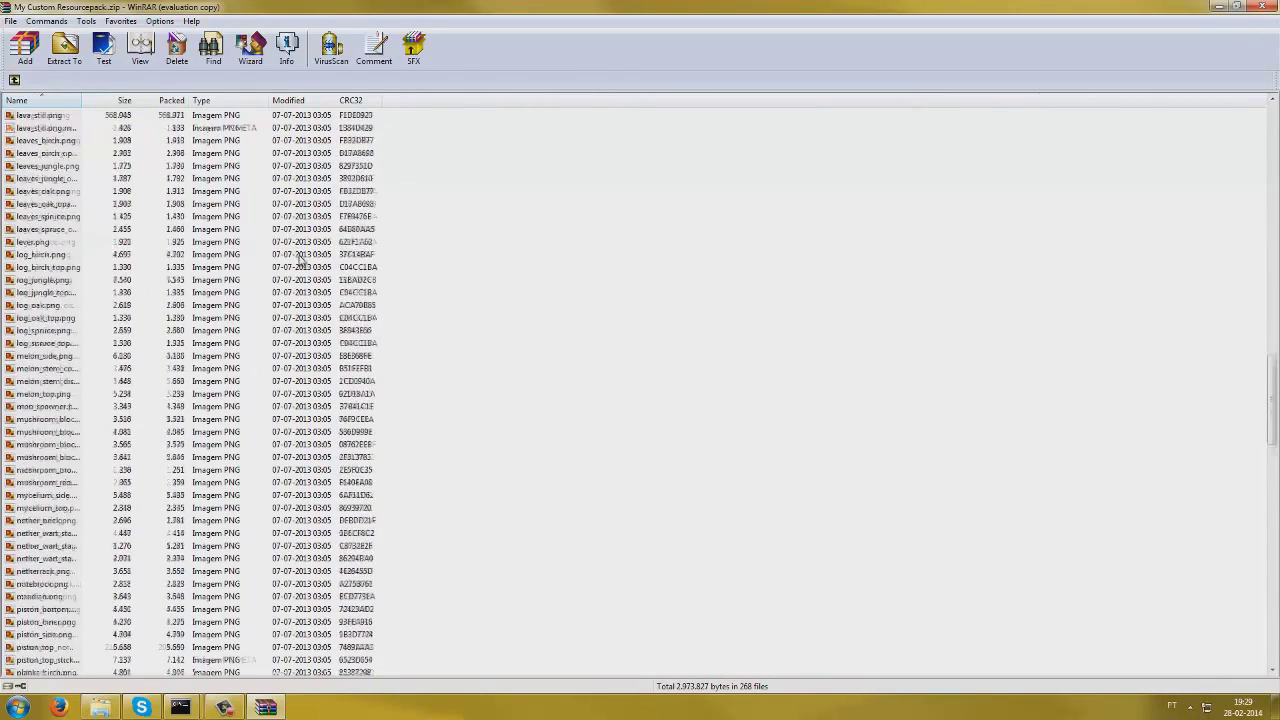
double_click(60, 609)
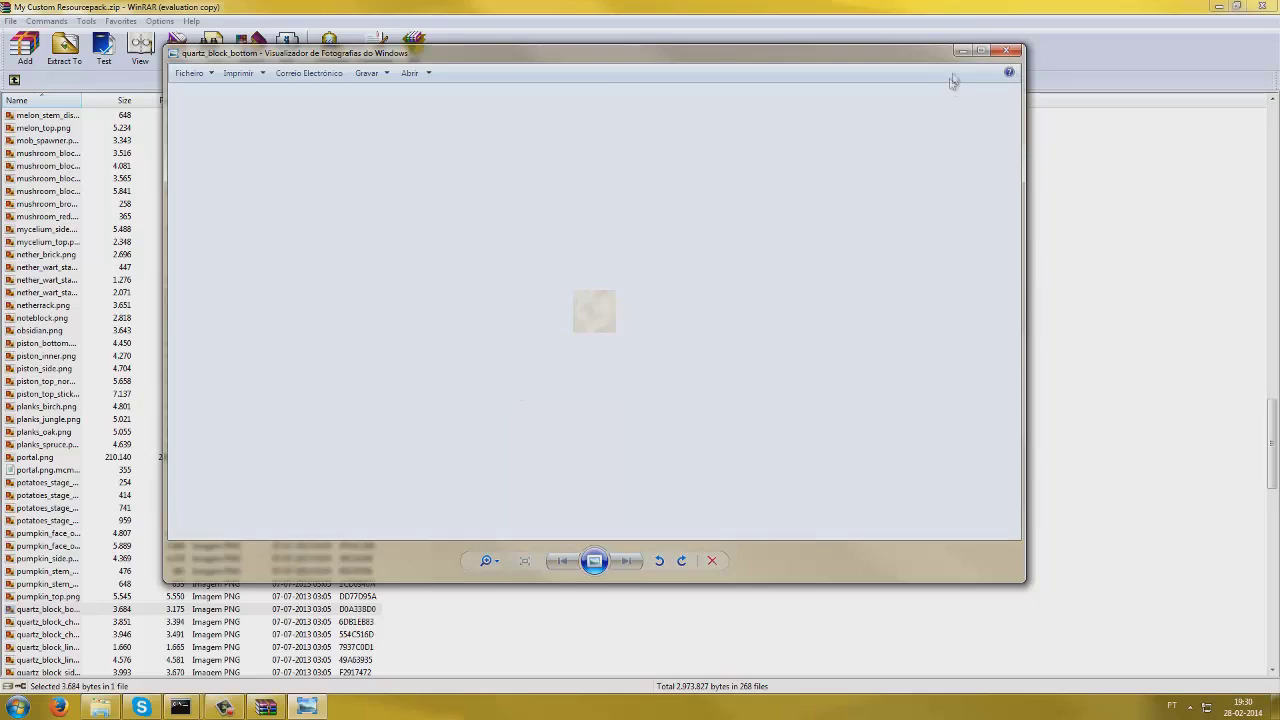
click(1010, 50)
scroll(65, 660, down, 9)
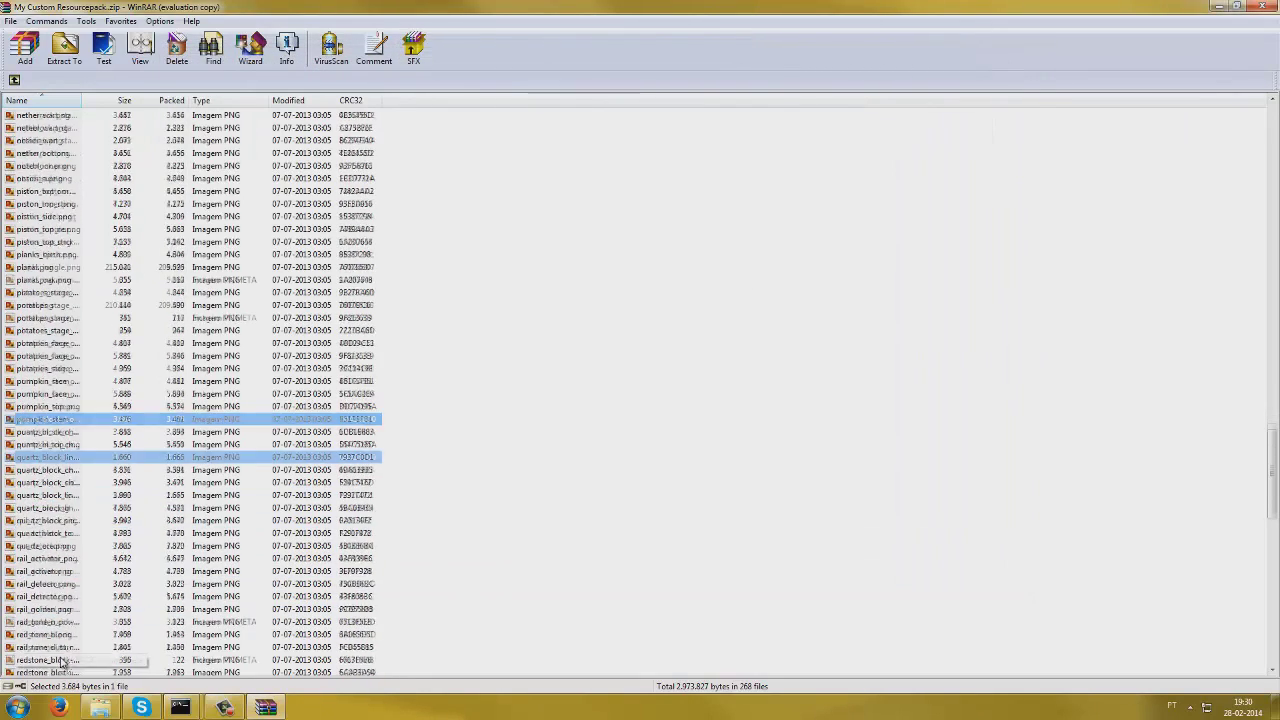
scroll(65, 660, down, 9)
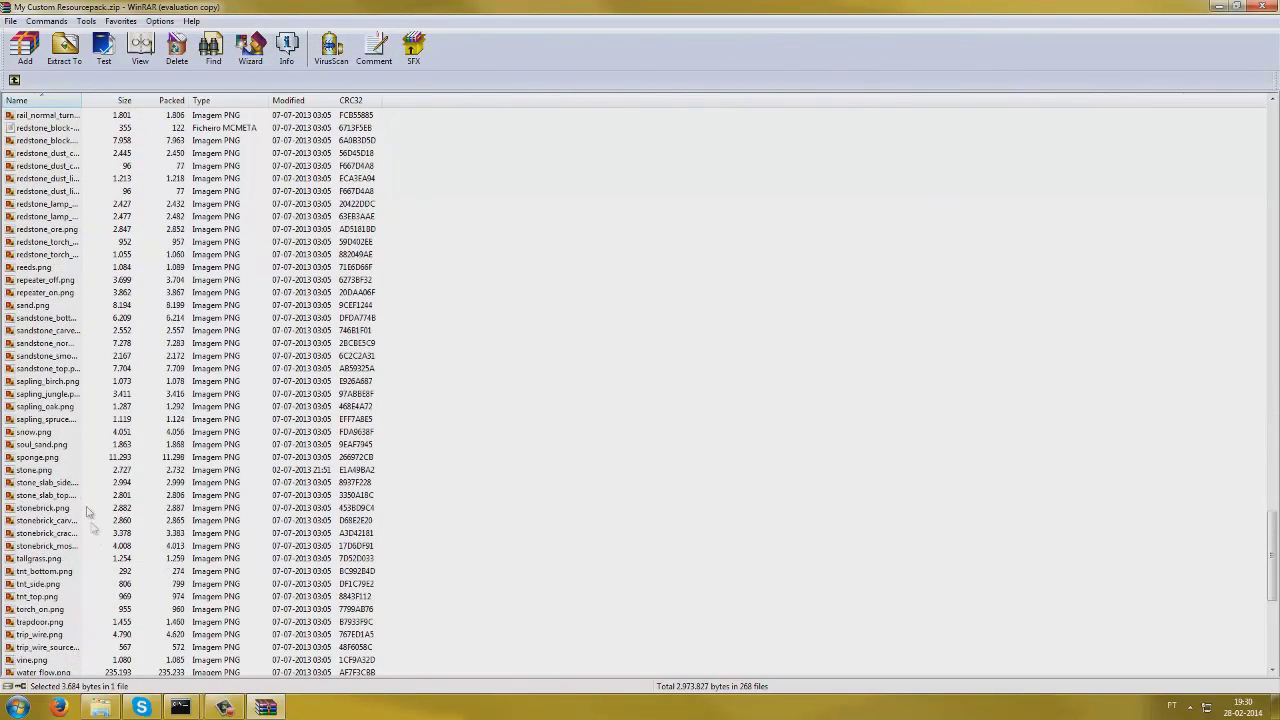
double_click(74, 497)
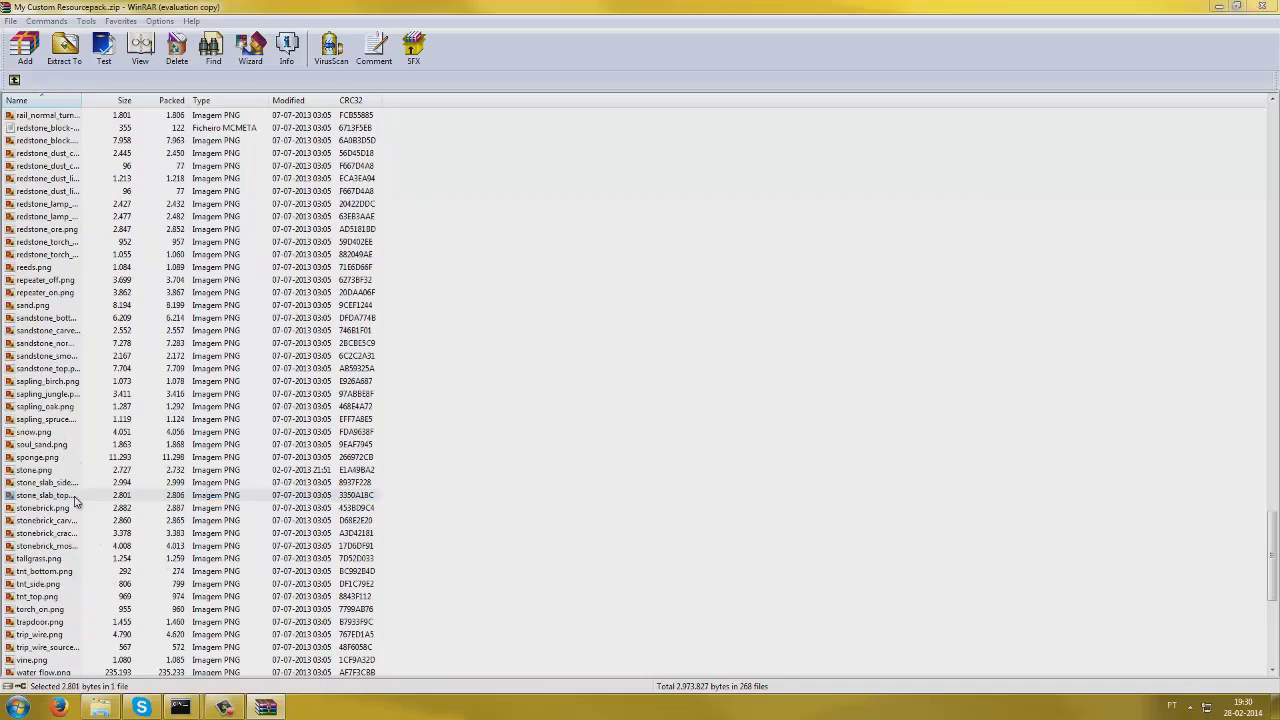
click(1010, 50)
Select all 268 texture files in the blocks folder.
drag(1103, 8, 655, 53)
double_click(655, 53)
scroll(695, 225, up, 20)
scroll(688, 229, up, 20)
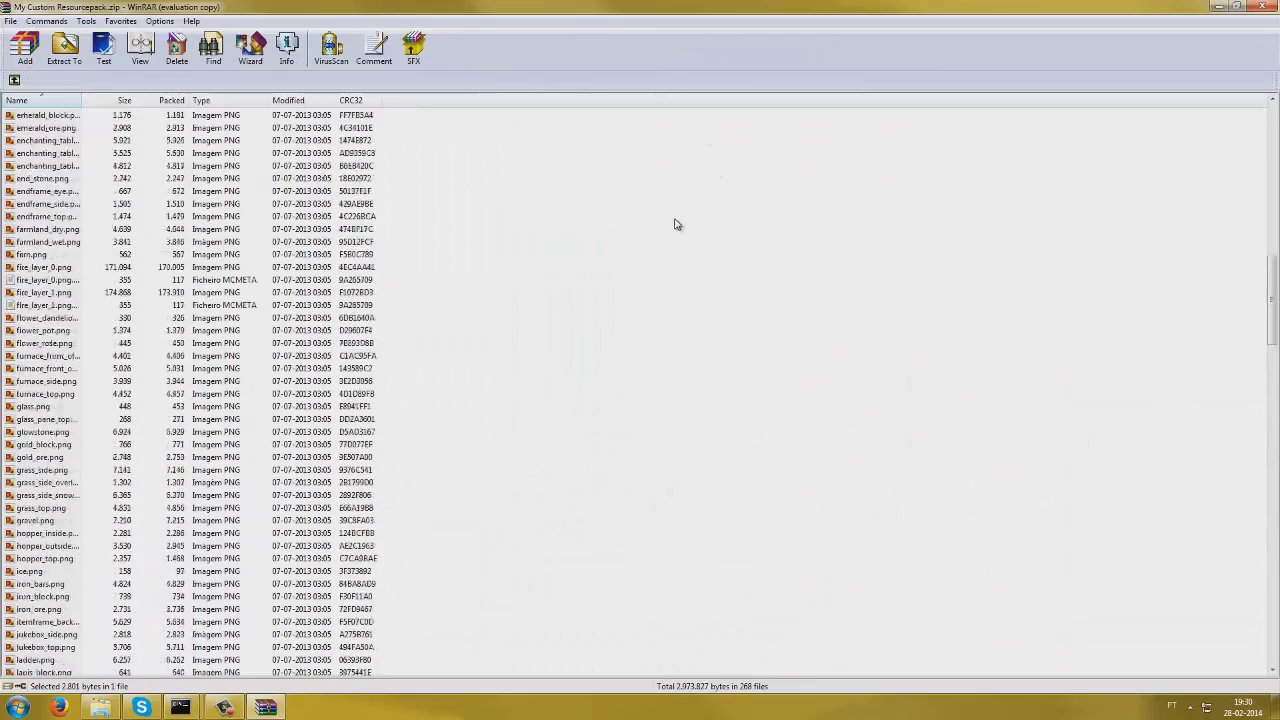
drag(393, 160, 300, 685)
Delete all 268 block textures, resize the window, and select the Huahwi archive.
key(Delete)
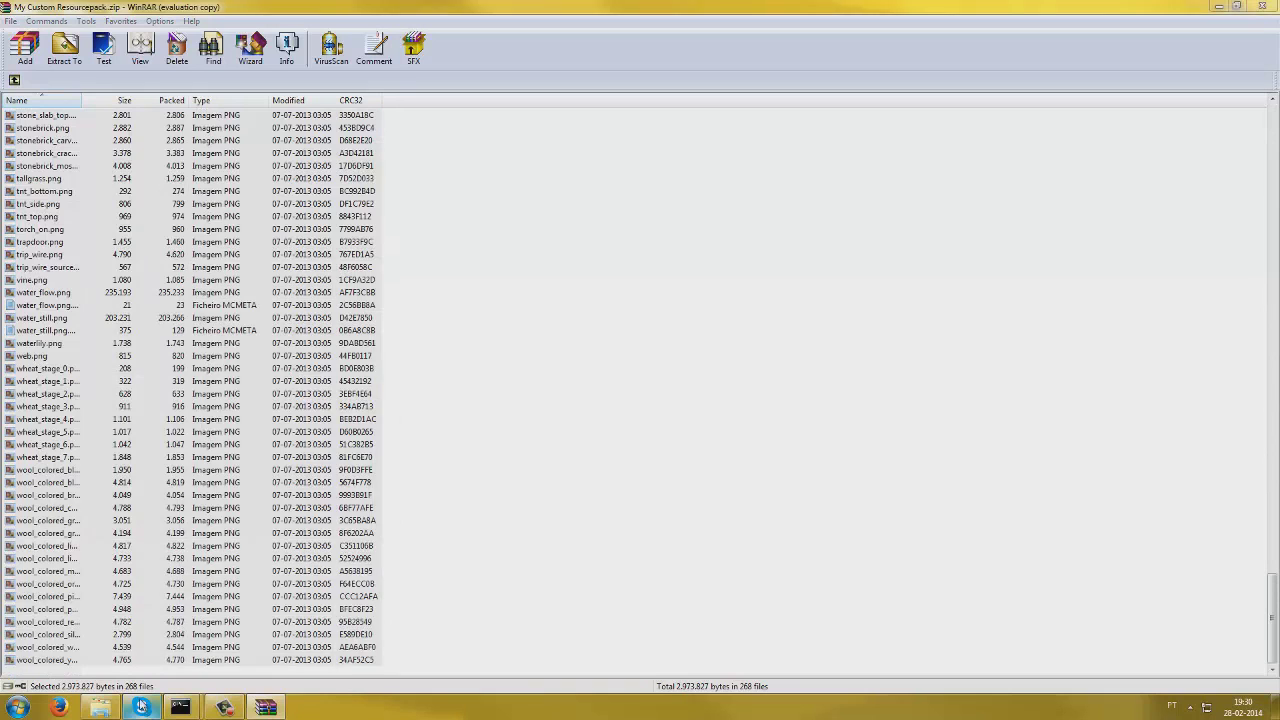
click(593, 400)
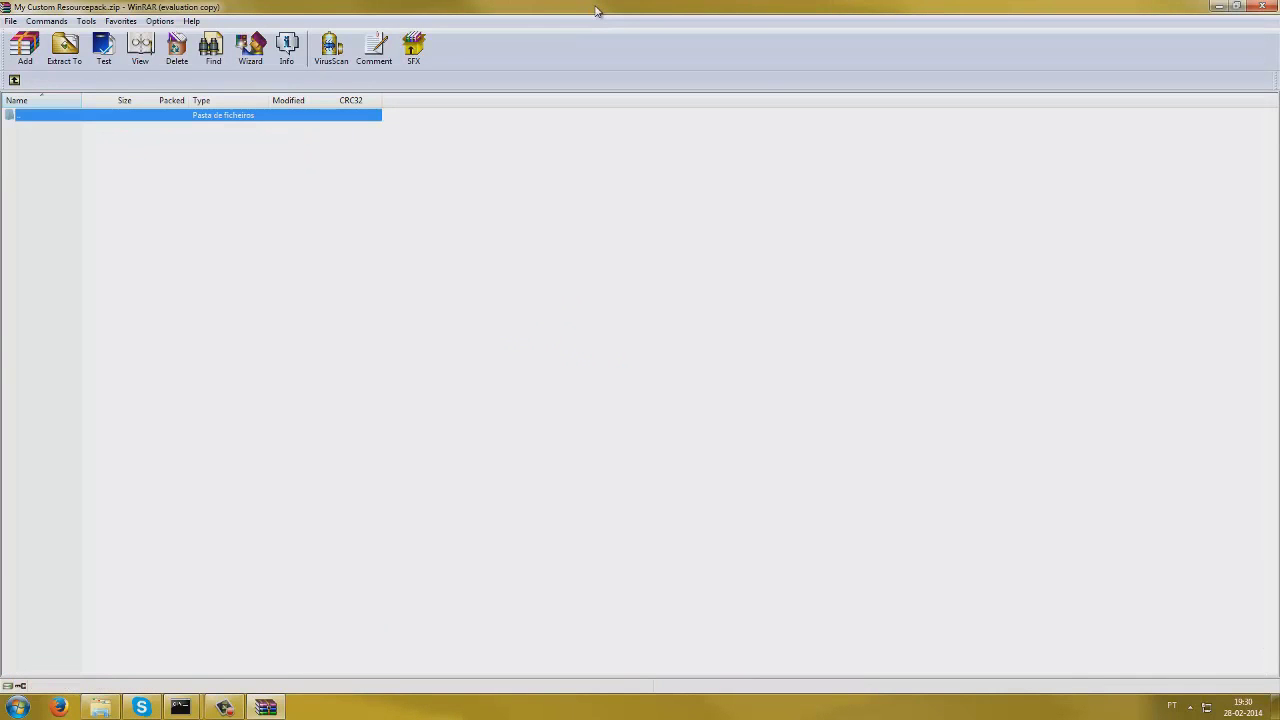
drag(613, 7, 1019, 13)
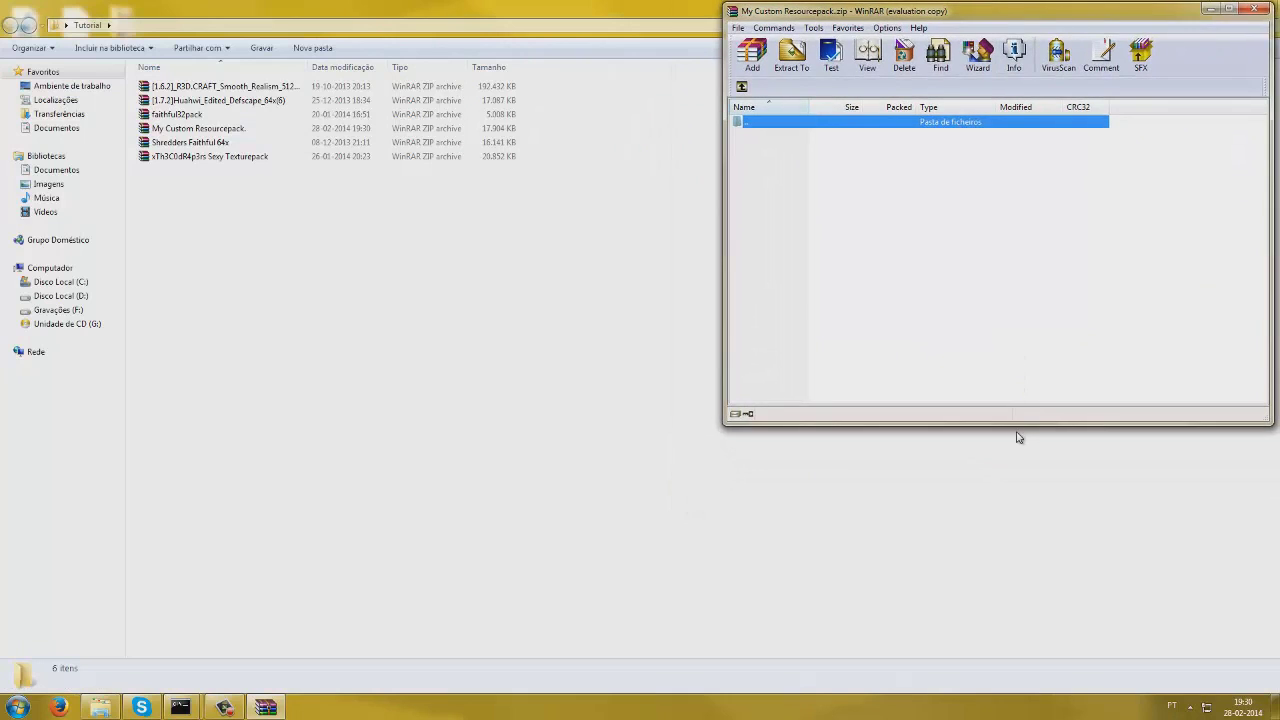
drag(1015, 424, 994, 700)
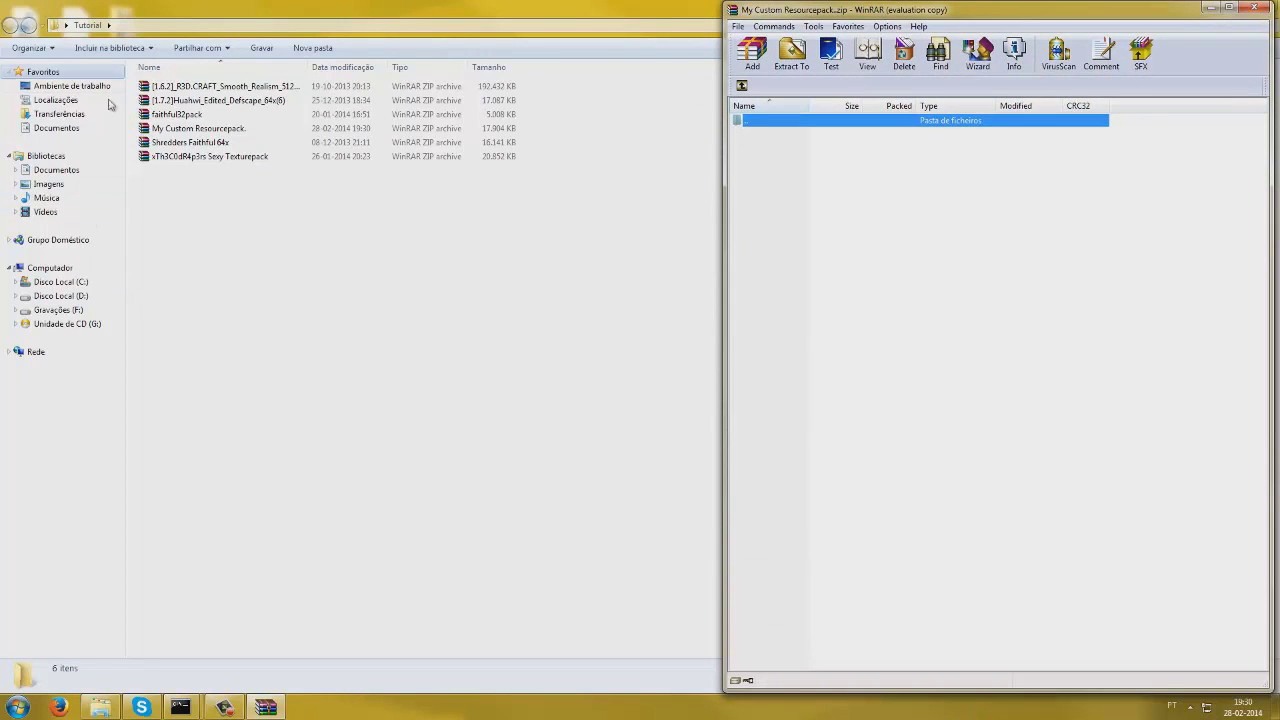
click(211, 103)
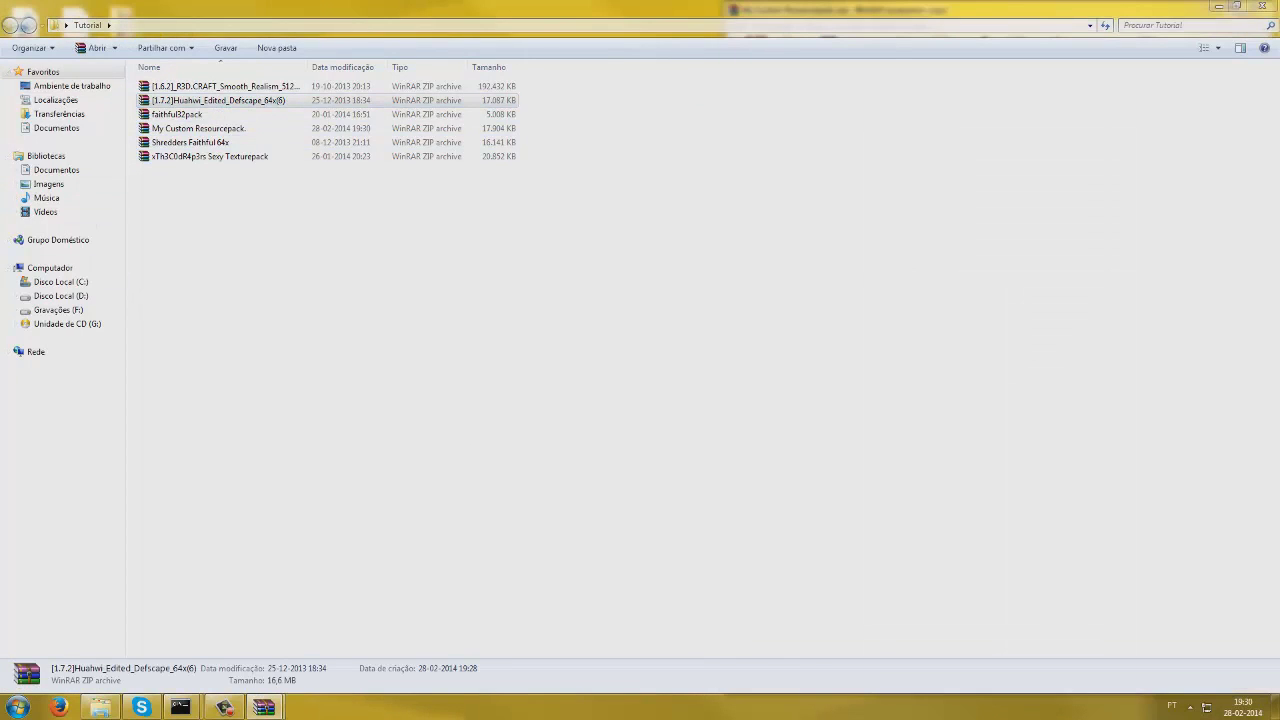
Open the Huahwi Defscape 64x archive in a second WinRAR window.
key(Return)
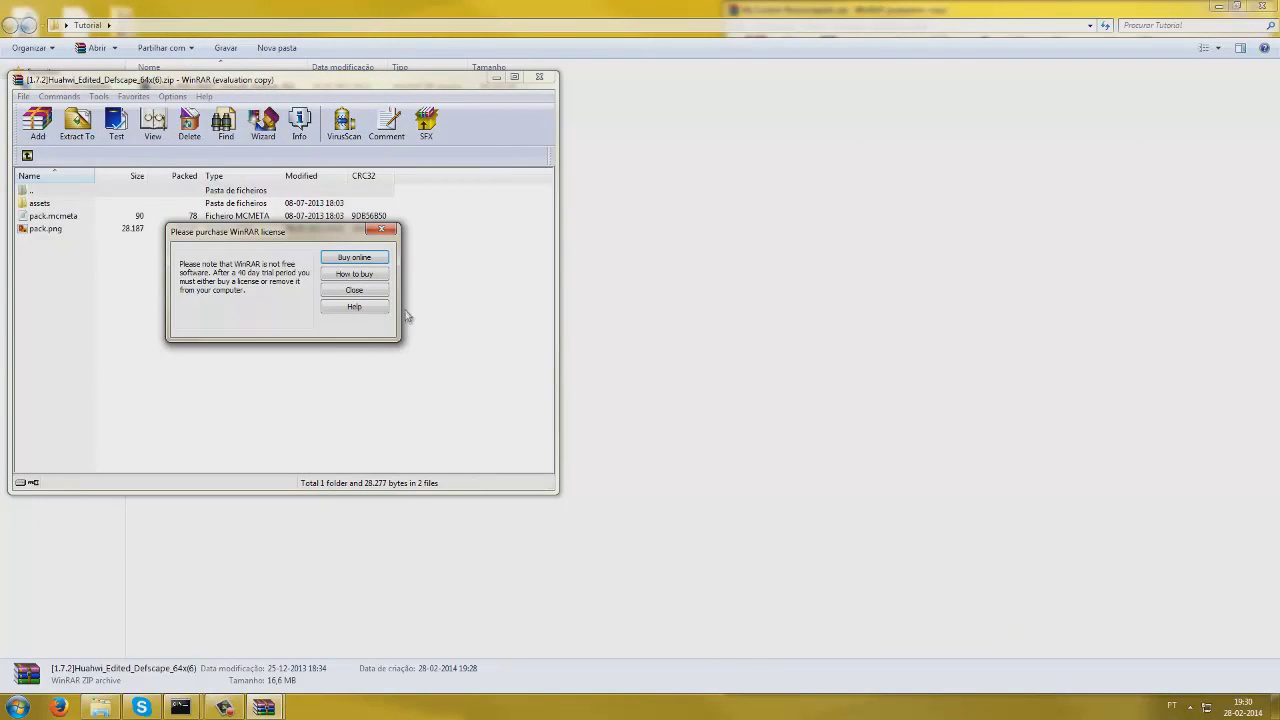
click(355, 290)
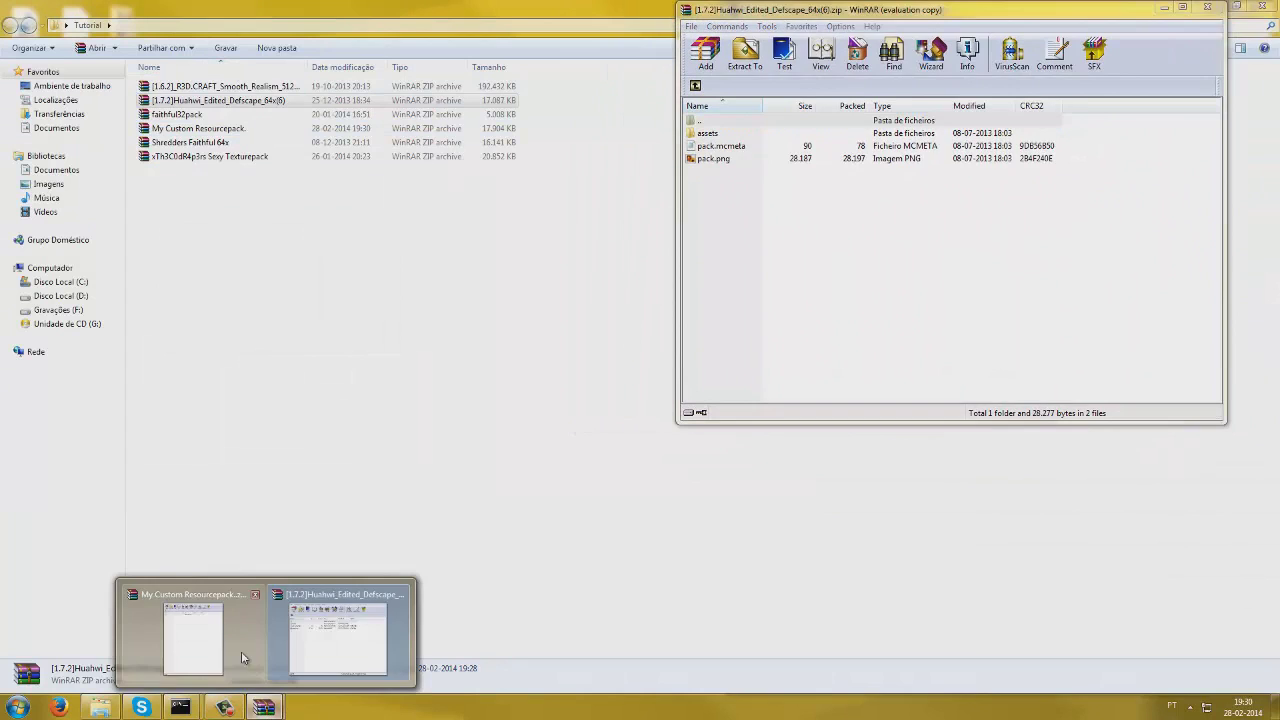
click(241, 651)
drag(765, 8, 150, 8)
drag(822, 426, 820, 688)
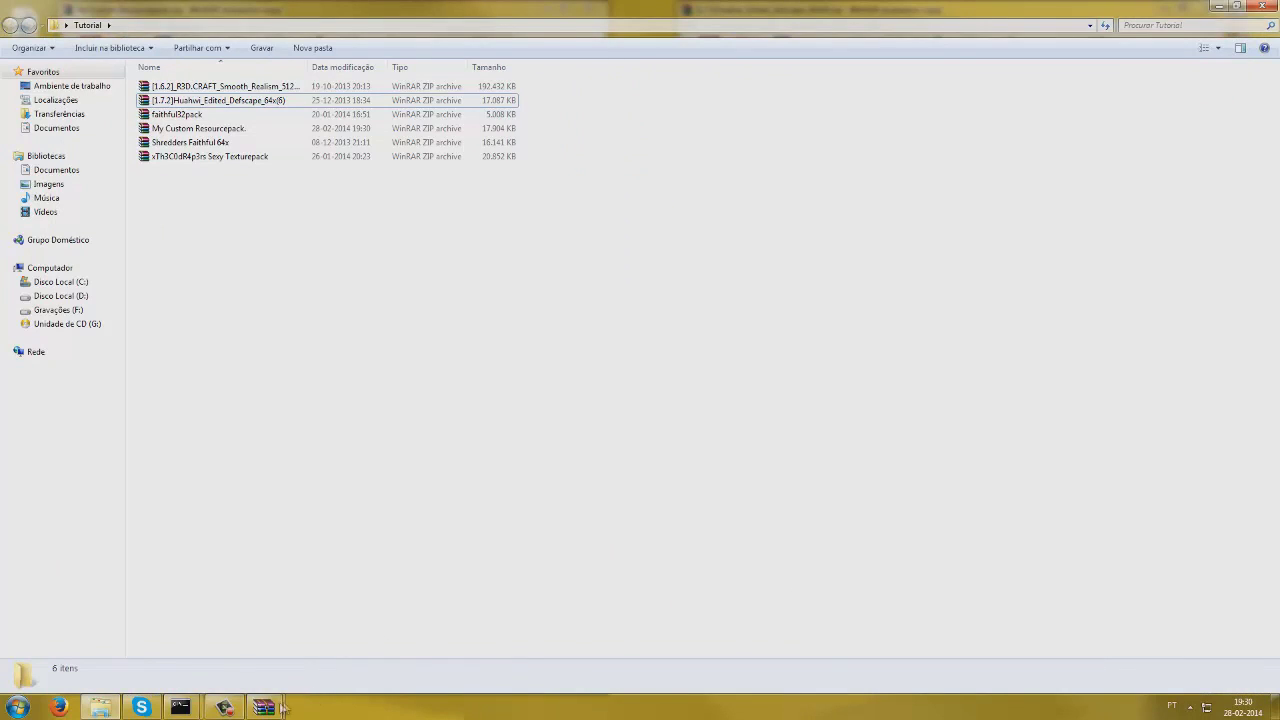
Resize the custom pack and Defscape windows so they sit side by side.
mouse_move(283, 707)
click(323, 663)
click(185, 630)
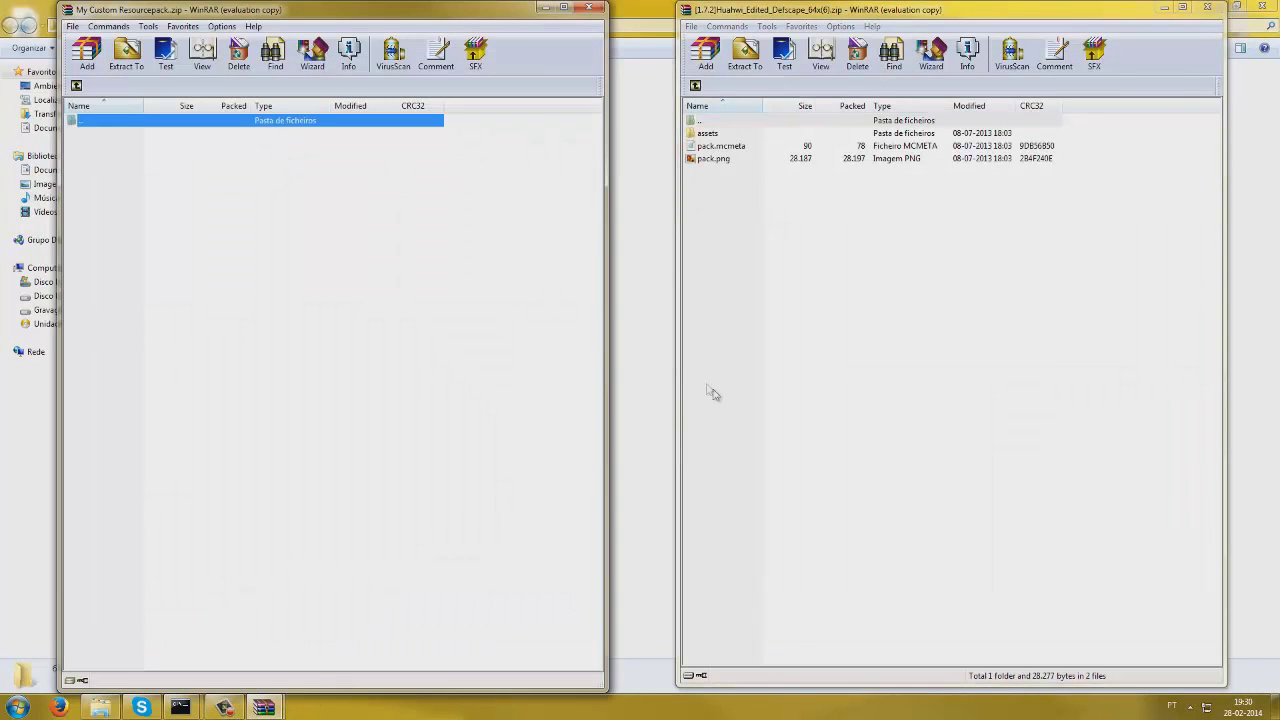
drag(679, 582, 615, 583)
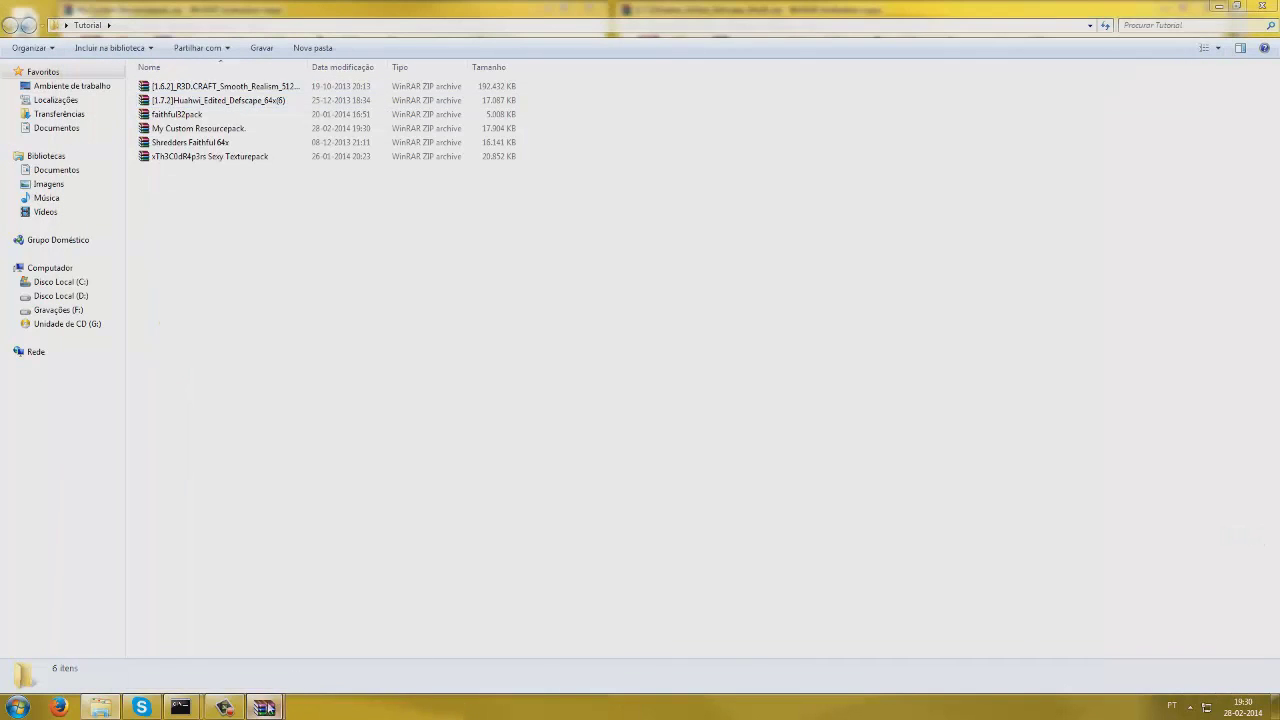
mouse_move(263, 707)
click(185, 630)
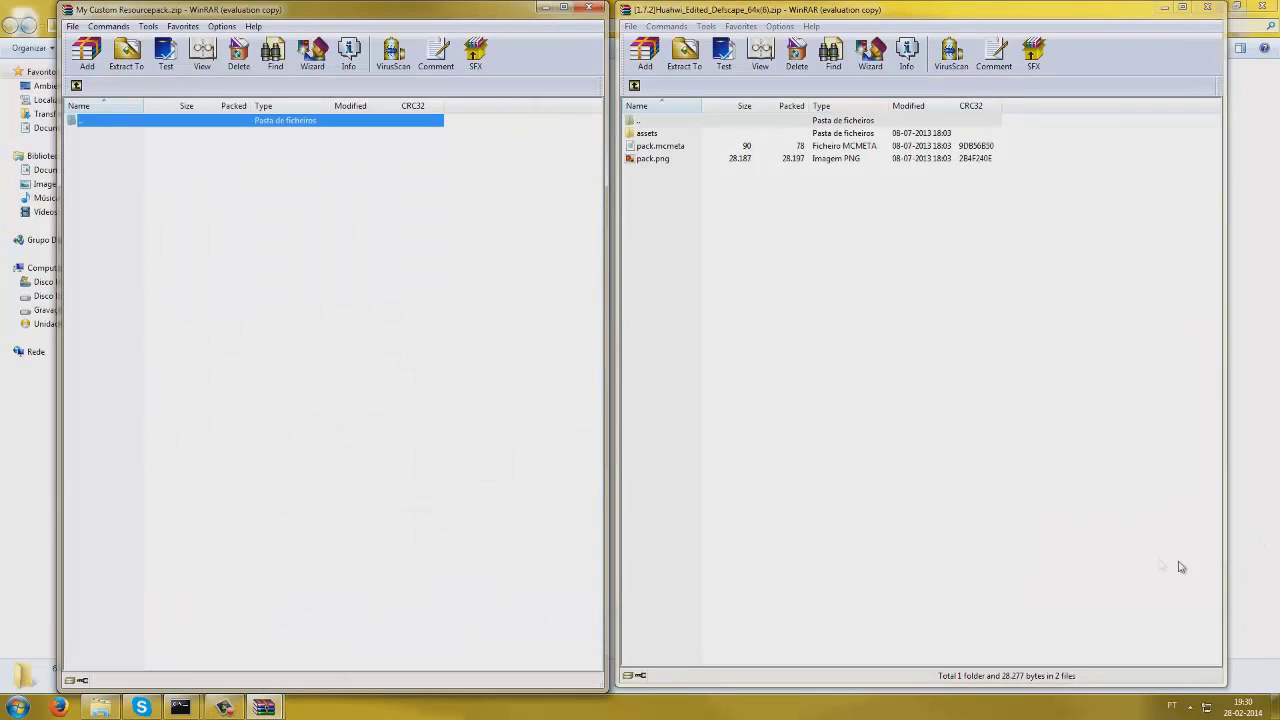
drag(1226, 562, 1273, 568)
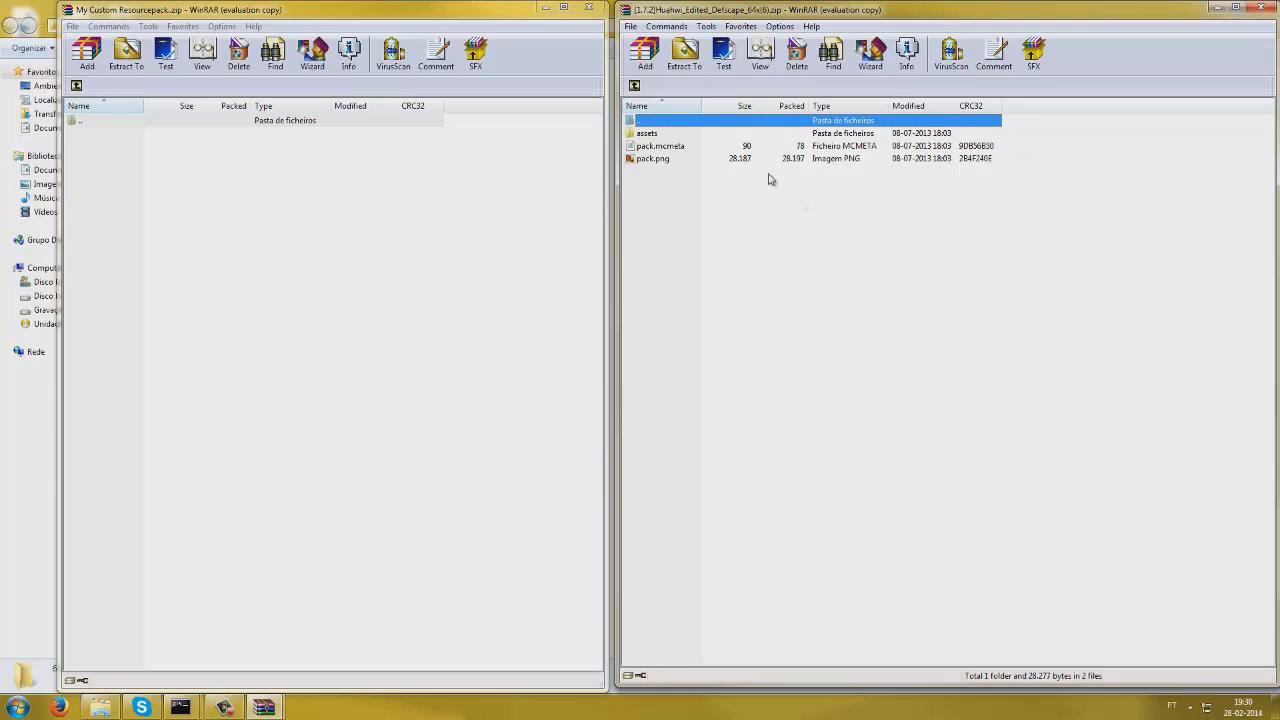
Browse the Defscape archive to assets\minecraft\textures\blocks.
double_click(652, 133)
double_click(646, 134)
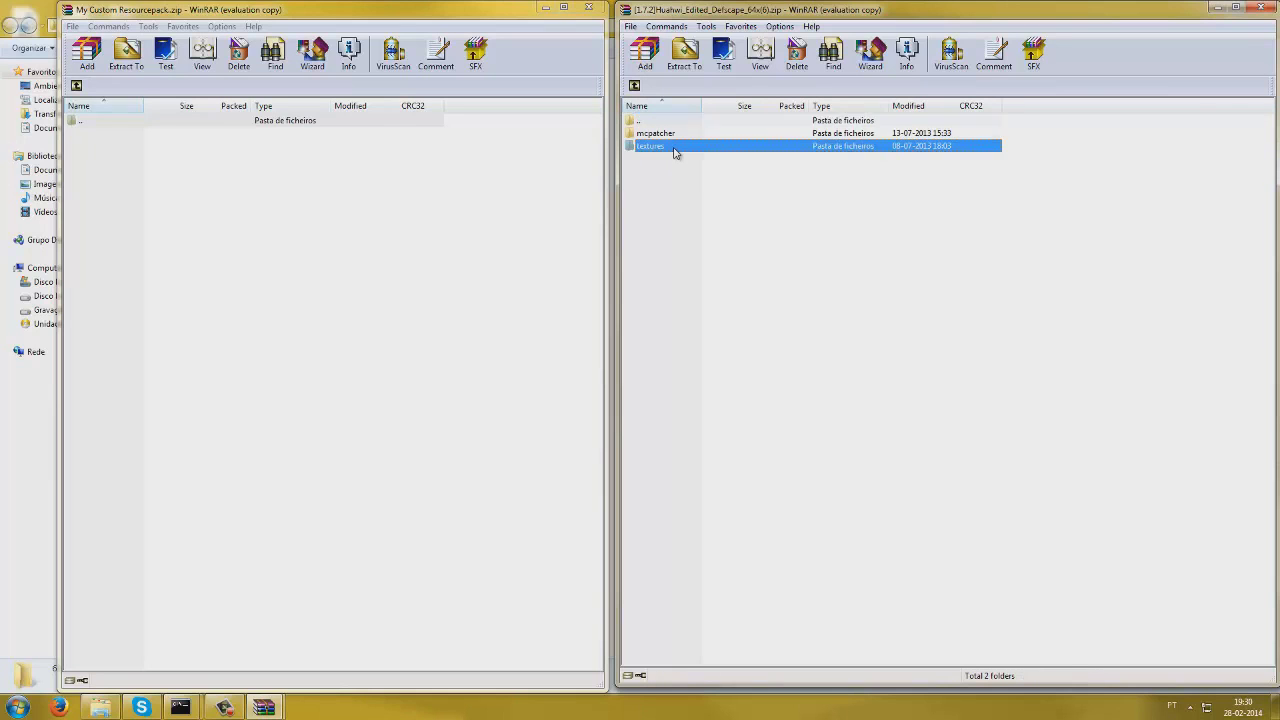
double_click(672, 147)
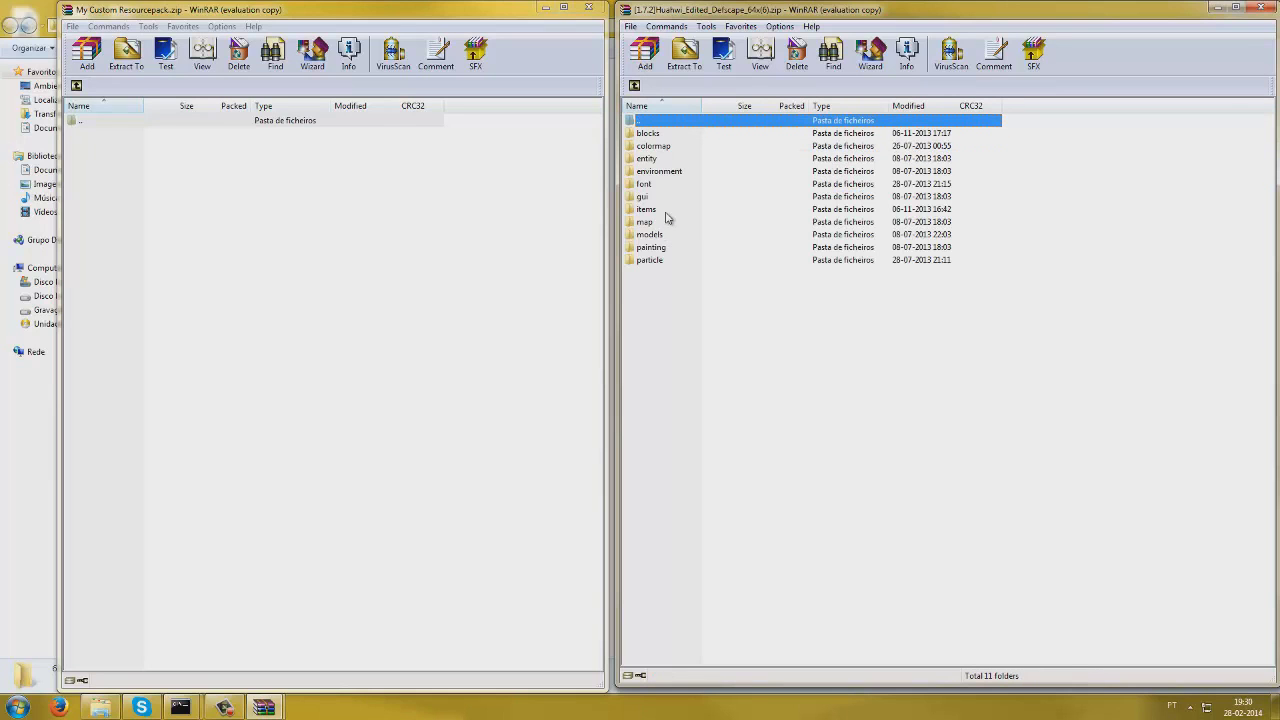
double_click(648, 133)
scroll(755, 250, down, 3)
Preview the bookshelf, deadbush and ladder textures in Photo Viewer.
double_click(742, 250)
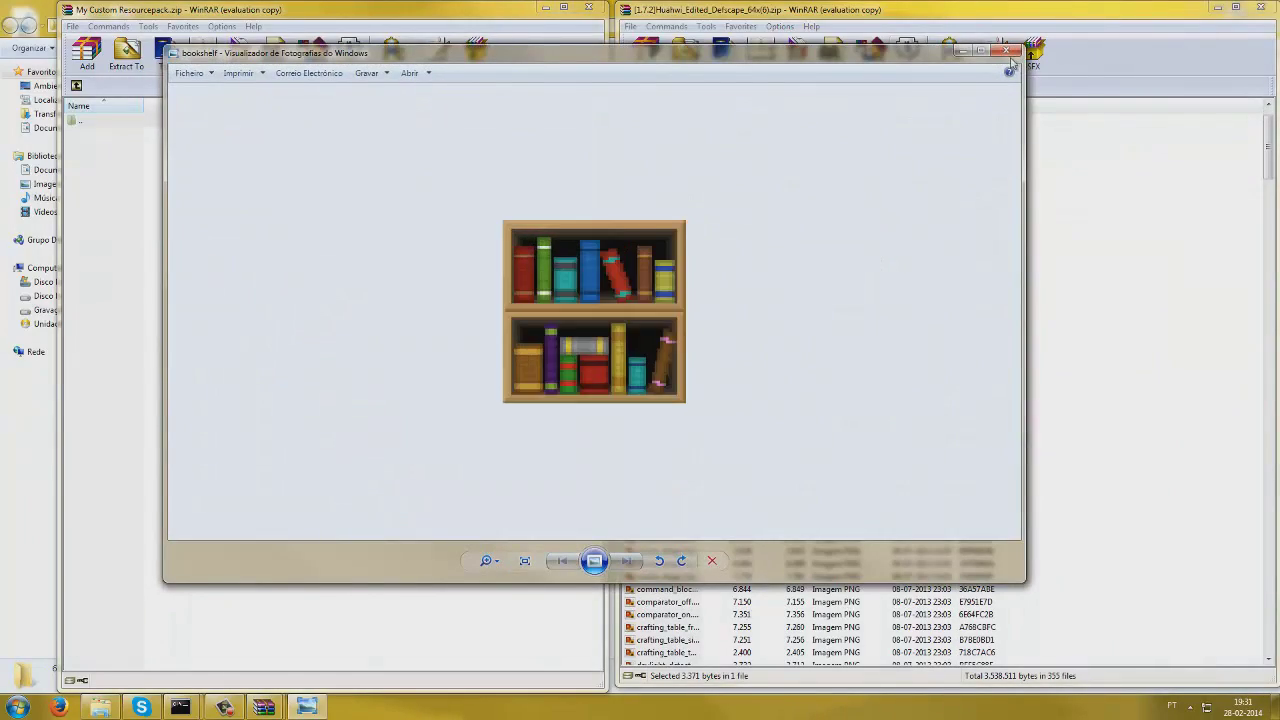
click(1006, 50)
scroll(720, 400, down, 5)
double_click(660, 538)
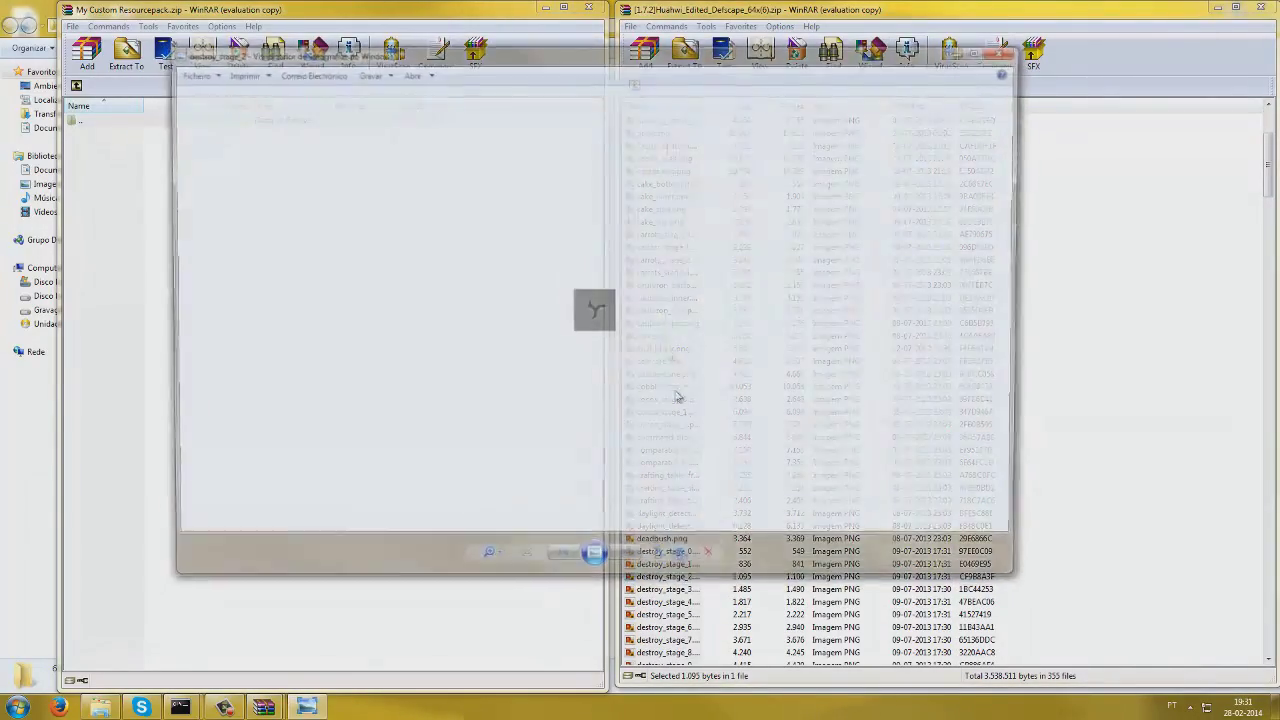
click(1016, 58)
scroll(1015, 346, down, 15)
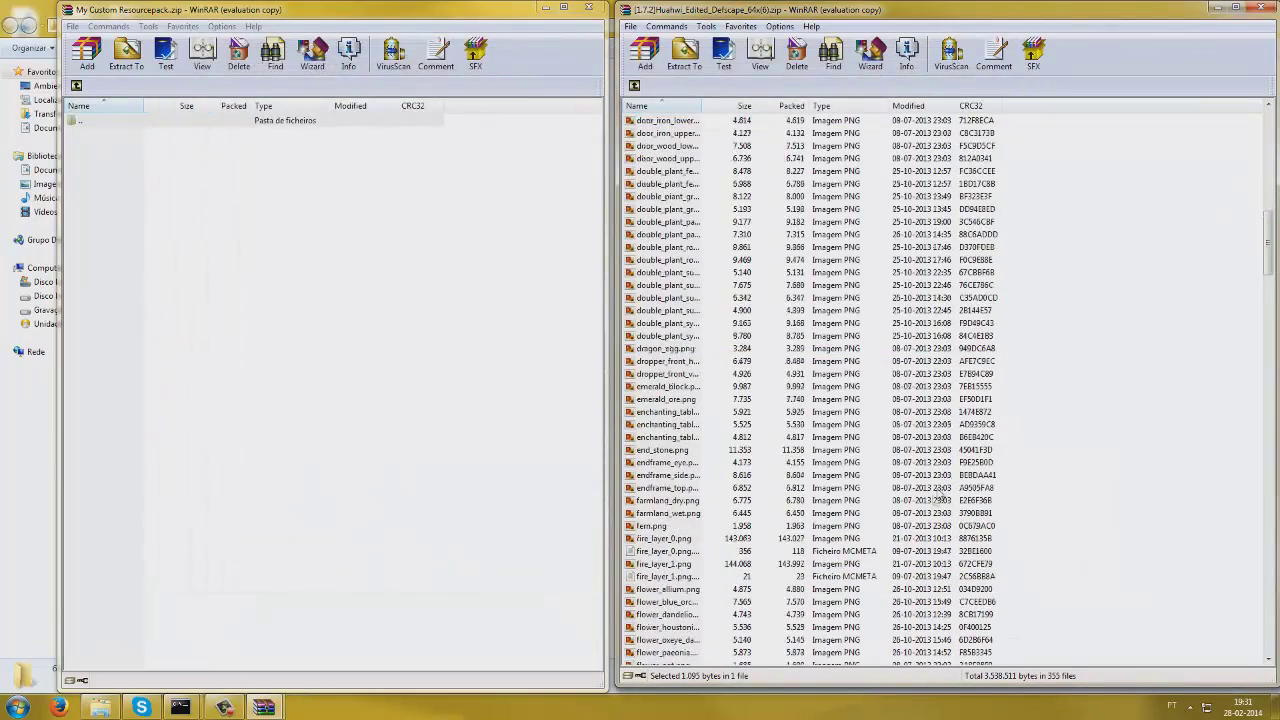
scroll(686, 662, down, 20)
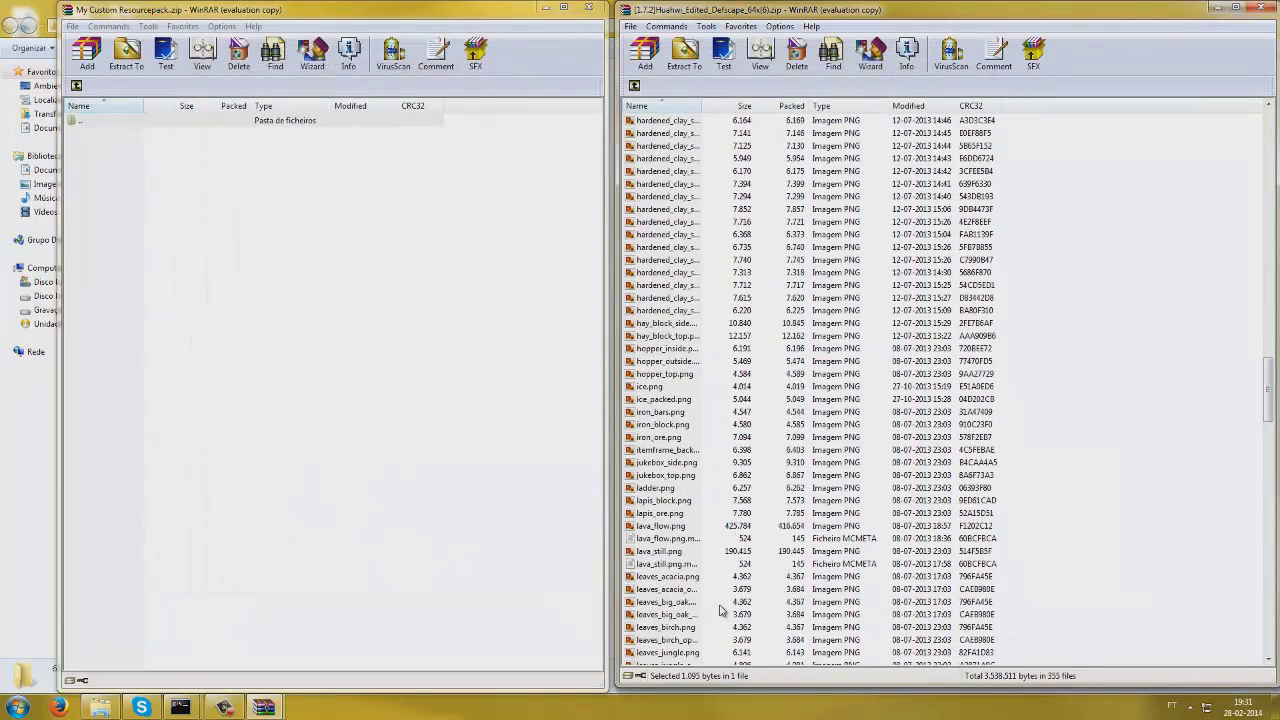
double_click(704, 488)
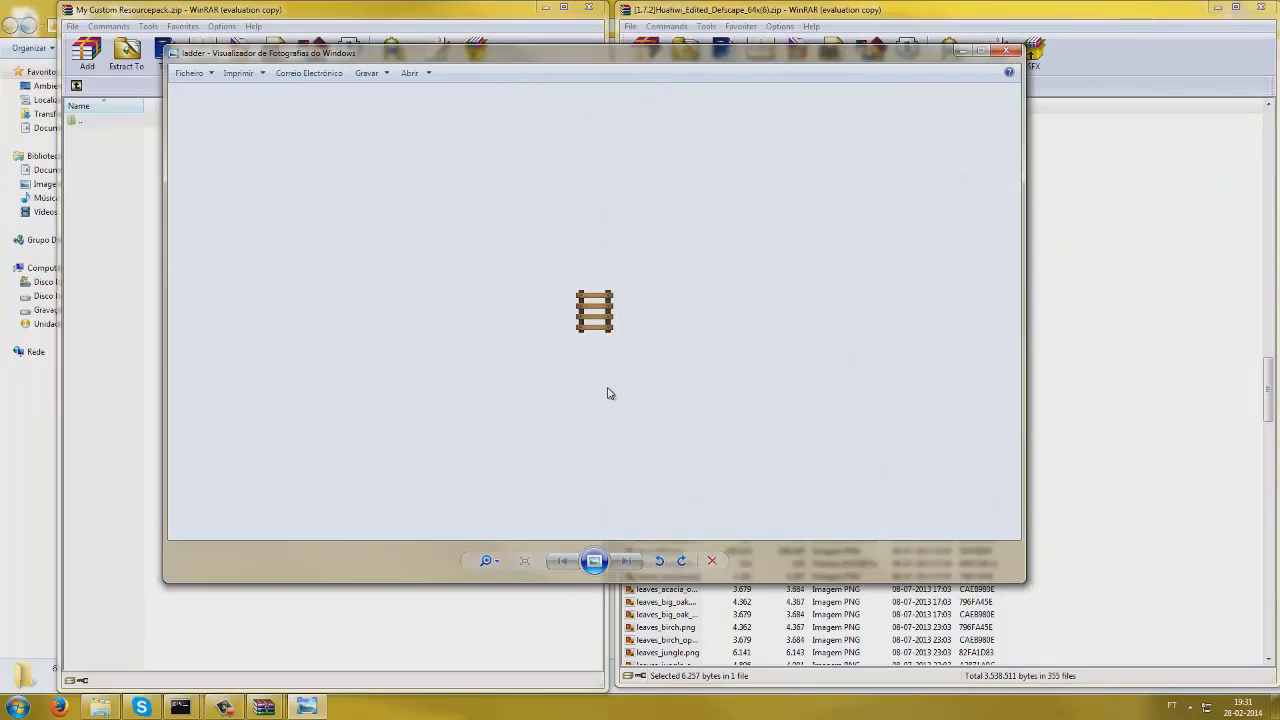
scroll(1040, 290, up, 20)
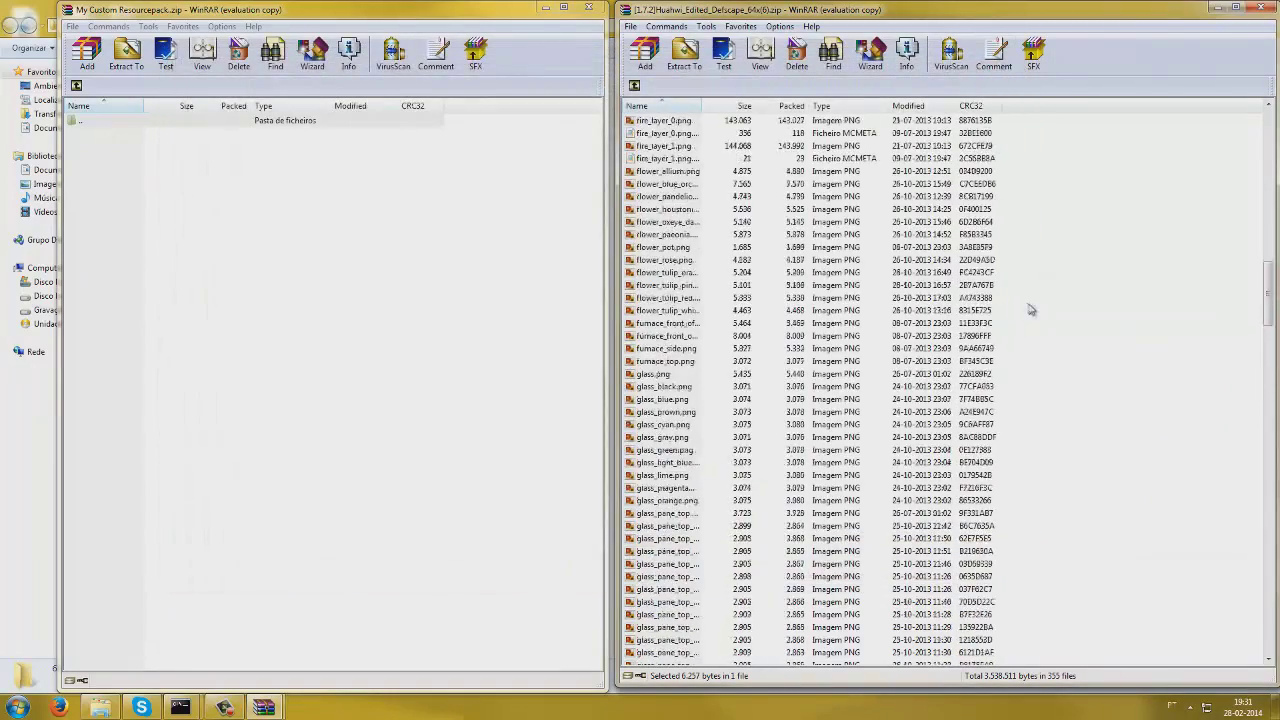
Copy all 355 Defscape block textures into the custom pack's blocks folder.
drag(1014, 133, 1000, 662)
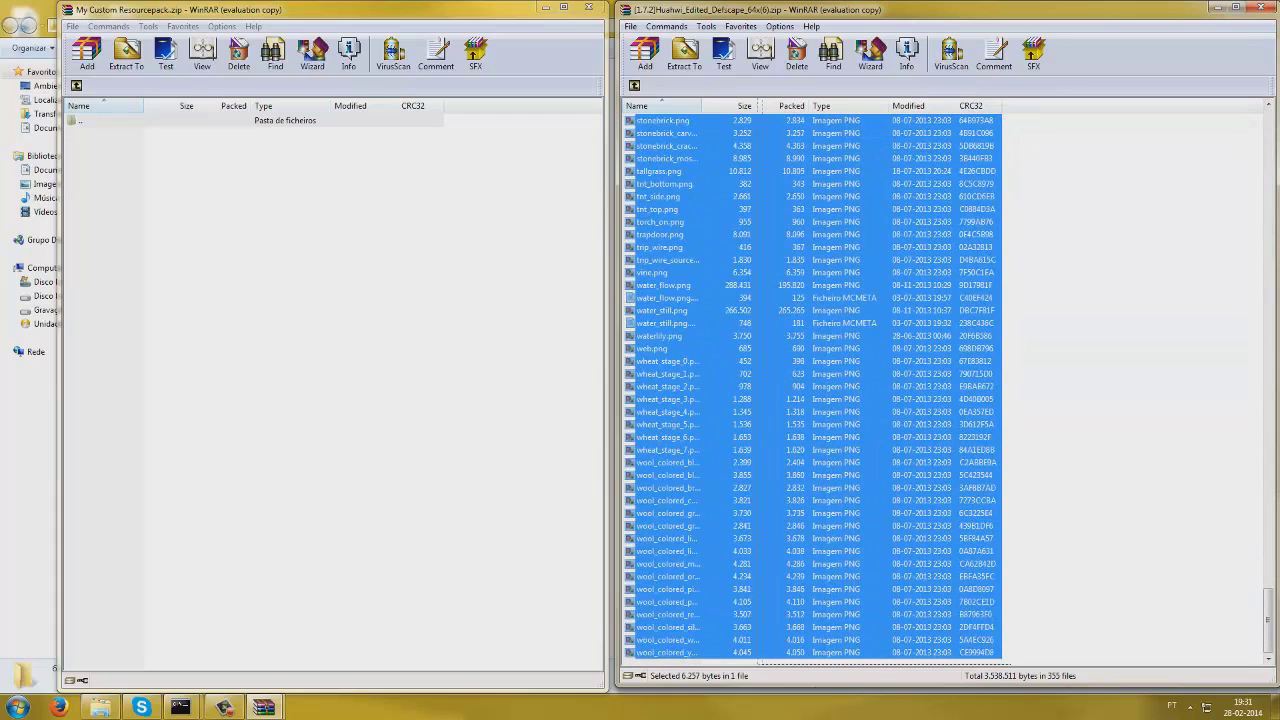
click(226, 354)
drag(133, 140, 128, 106)
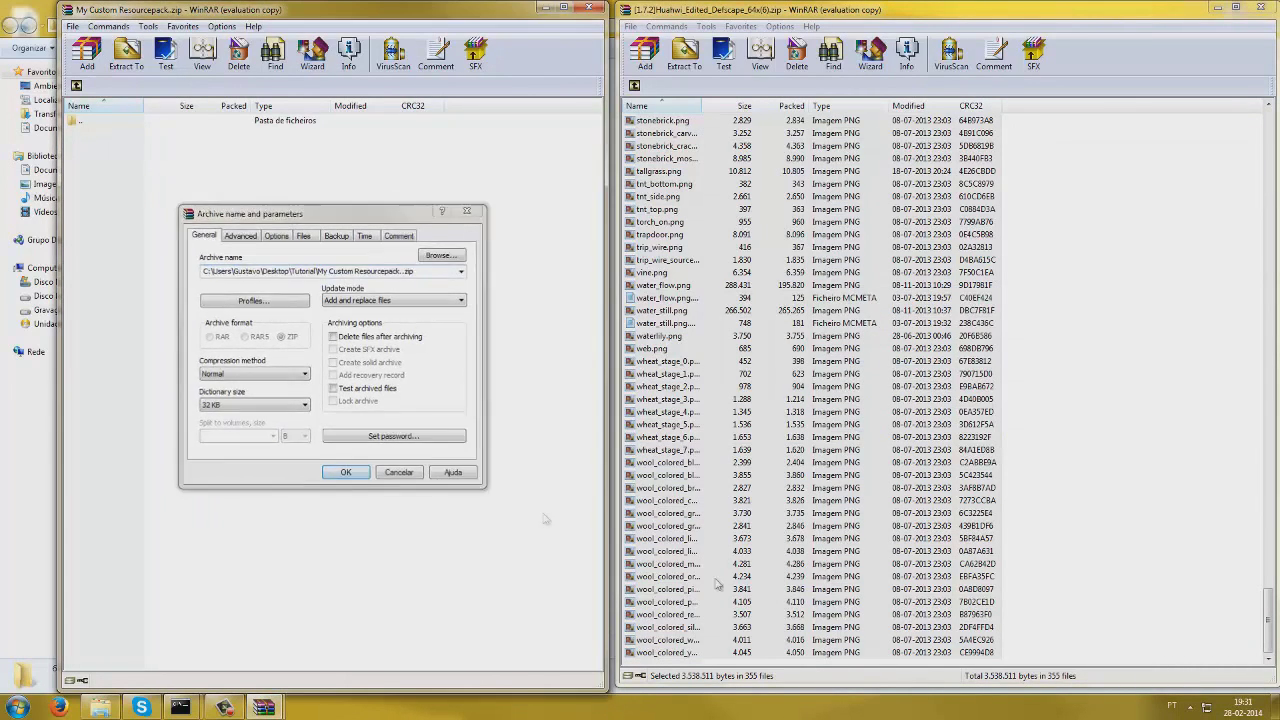
click(357, 472)
click(490, 347)
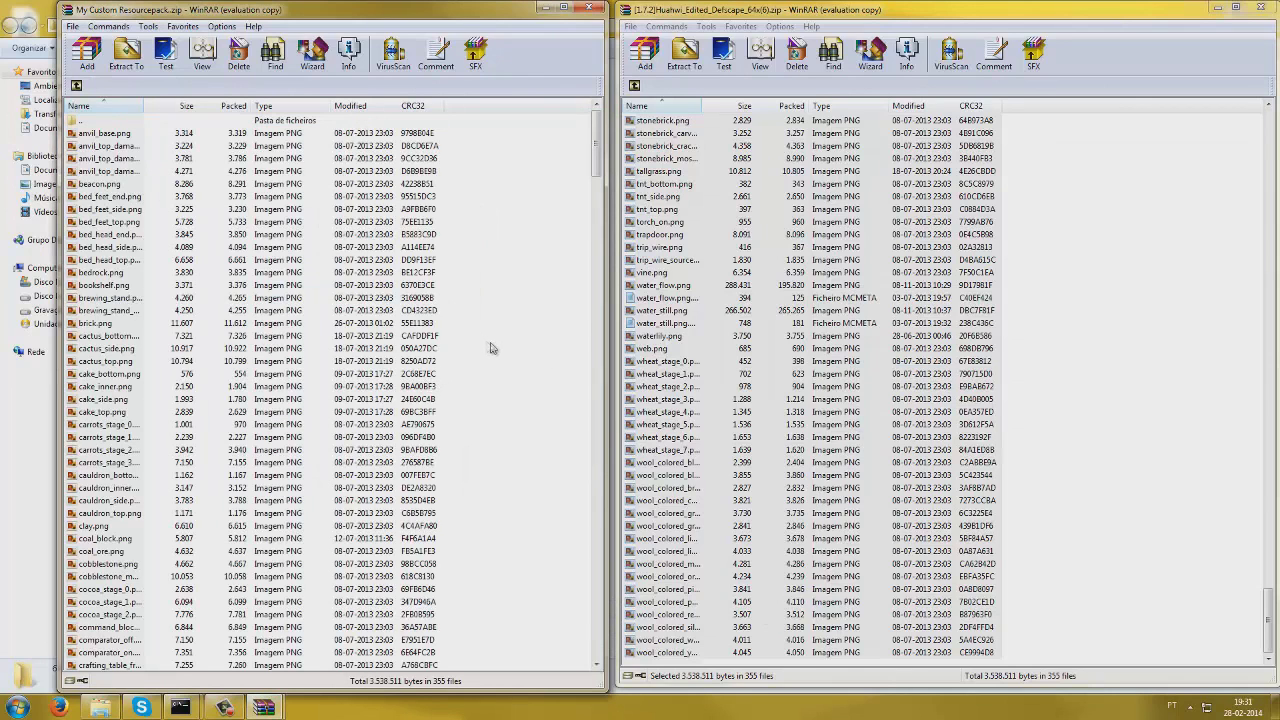
click(642, 86)
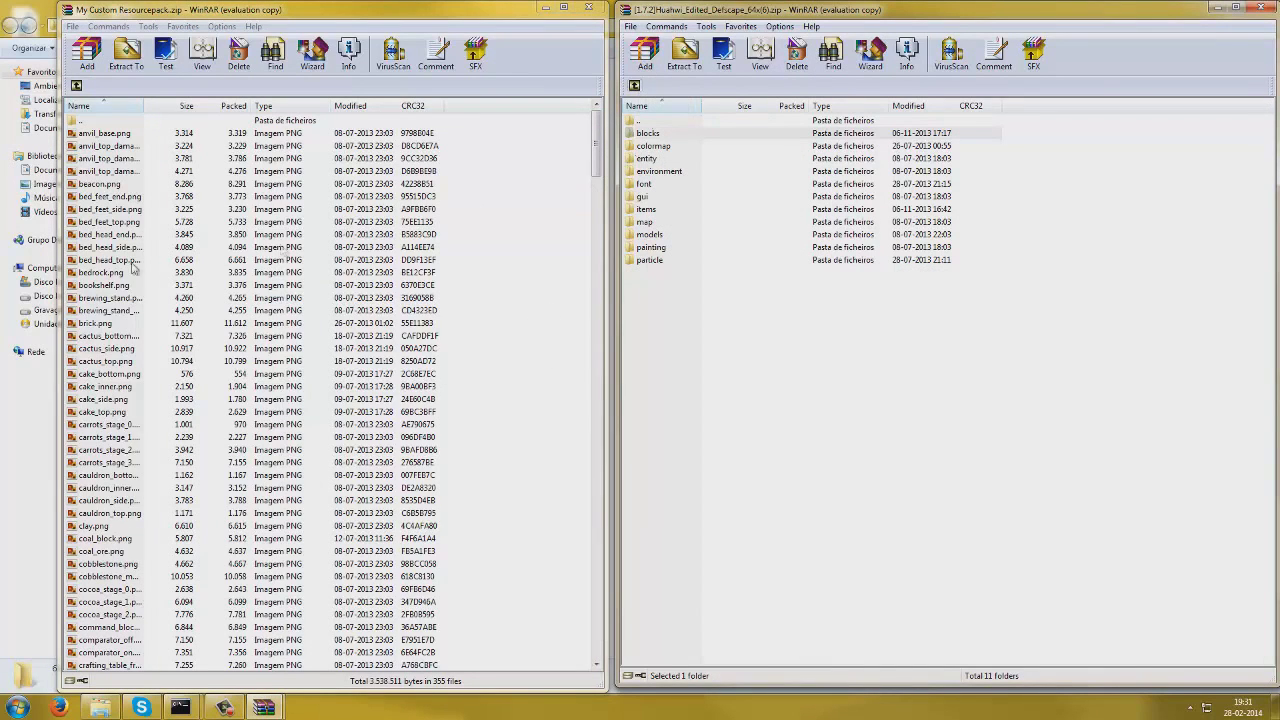
Open the items folder in both the custom pack and Defscape windows.
click(76, 86)
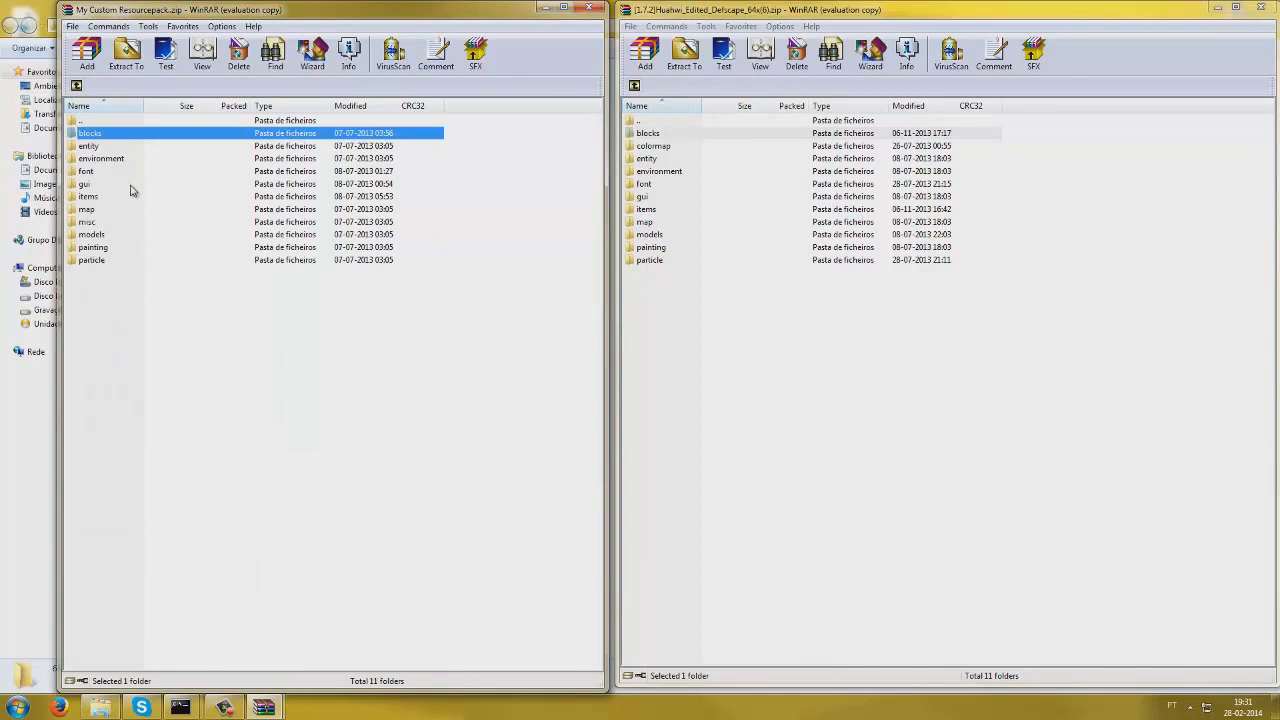
double_click(90, 196)
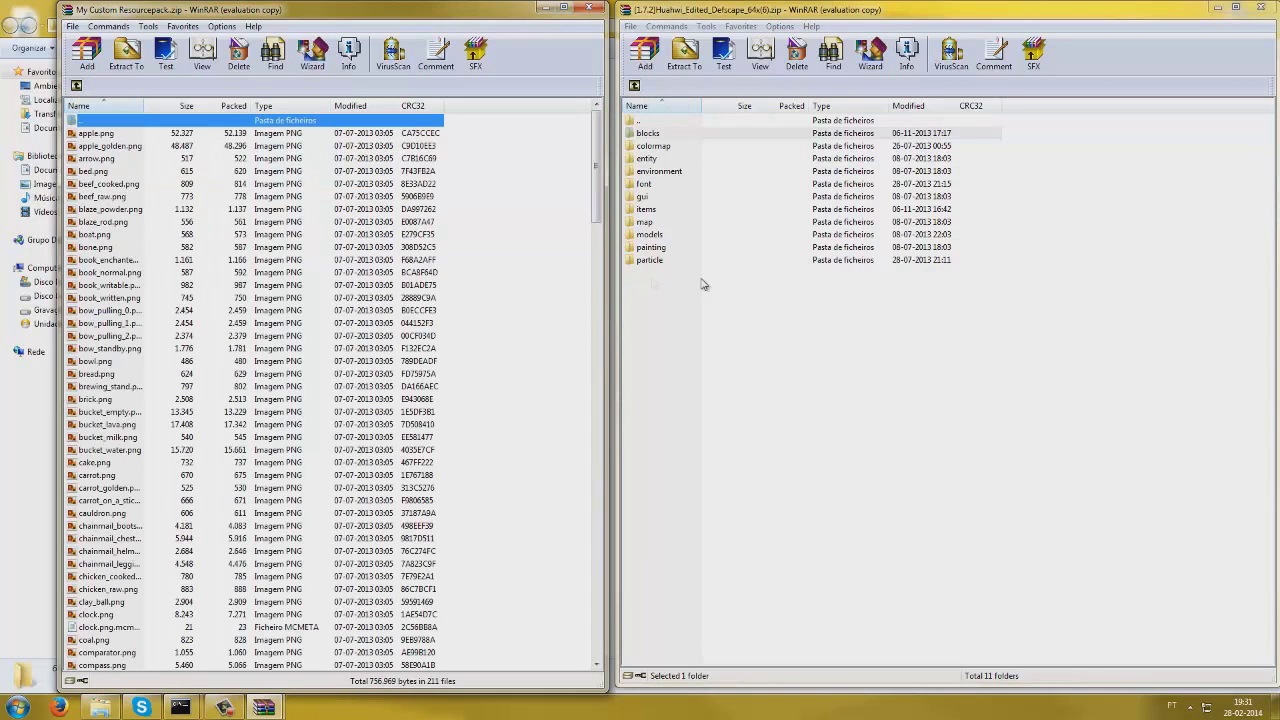
click(695, 216)
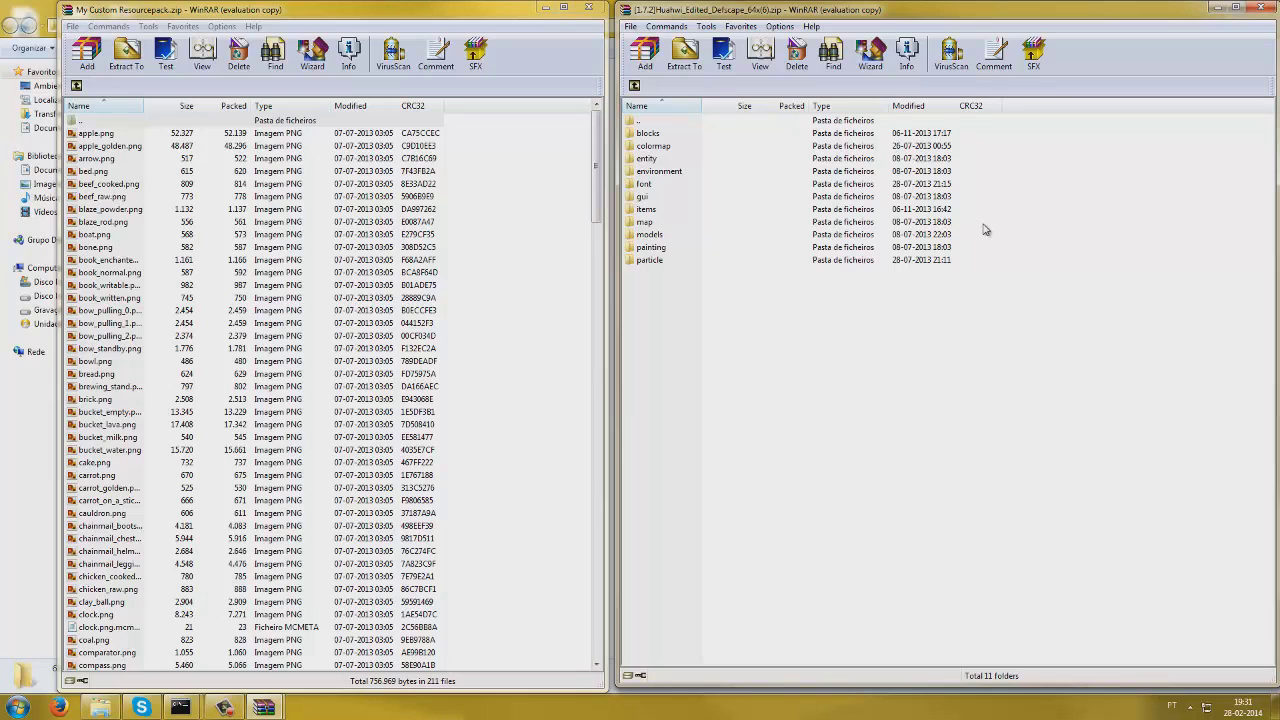
double_click(671, 214)
scroll(690, 230, down, 10)
scroll(700, 248, down, 19)
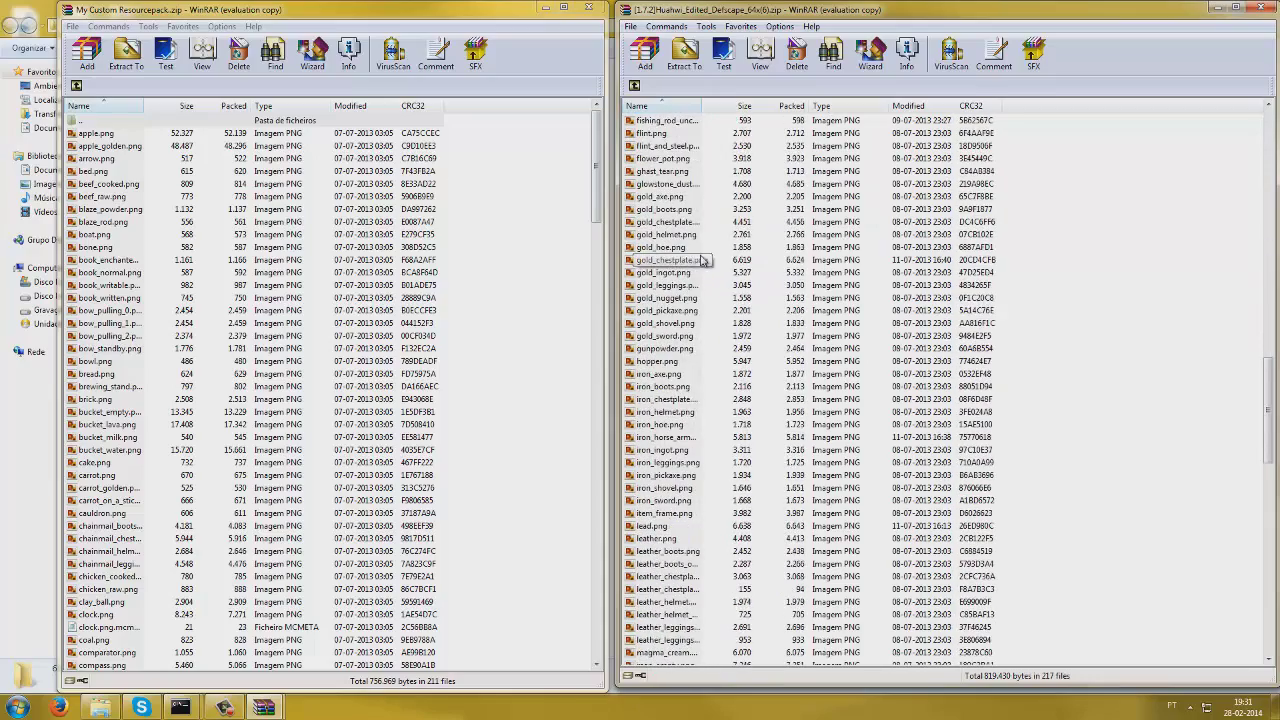
scroll(720, 532, down, 20)
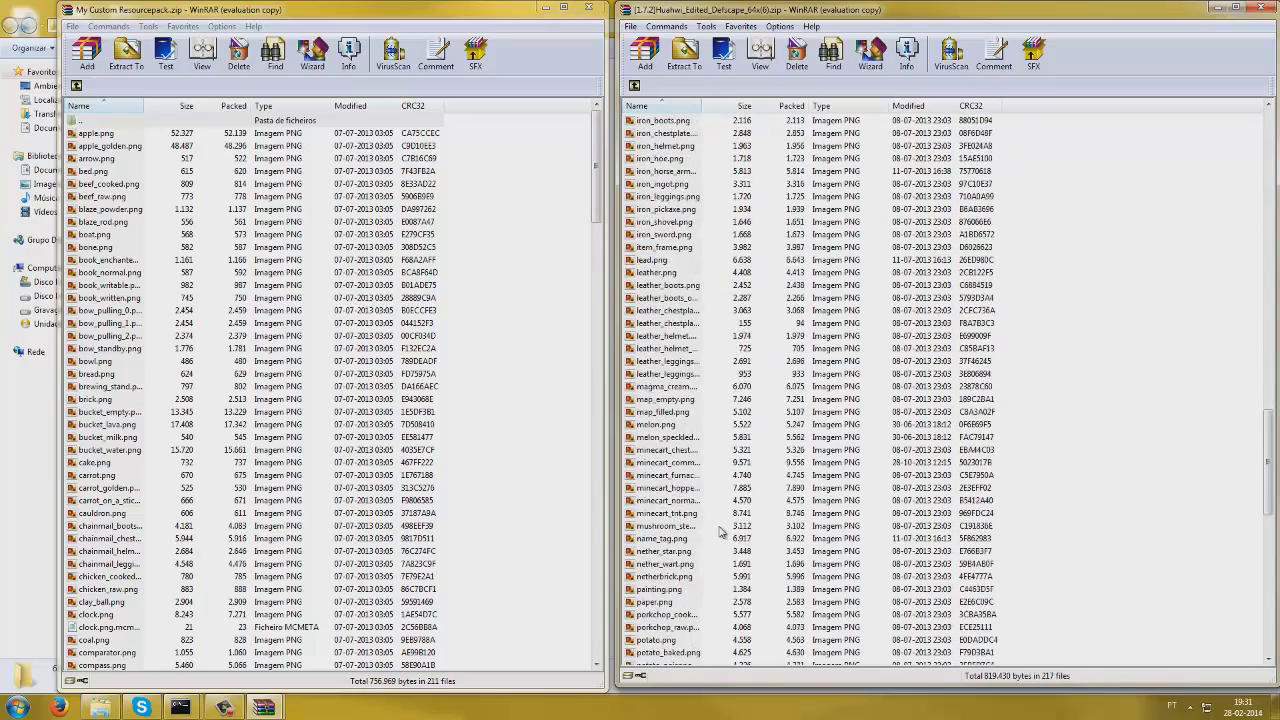
scroll(720, 532, down, 7)
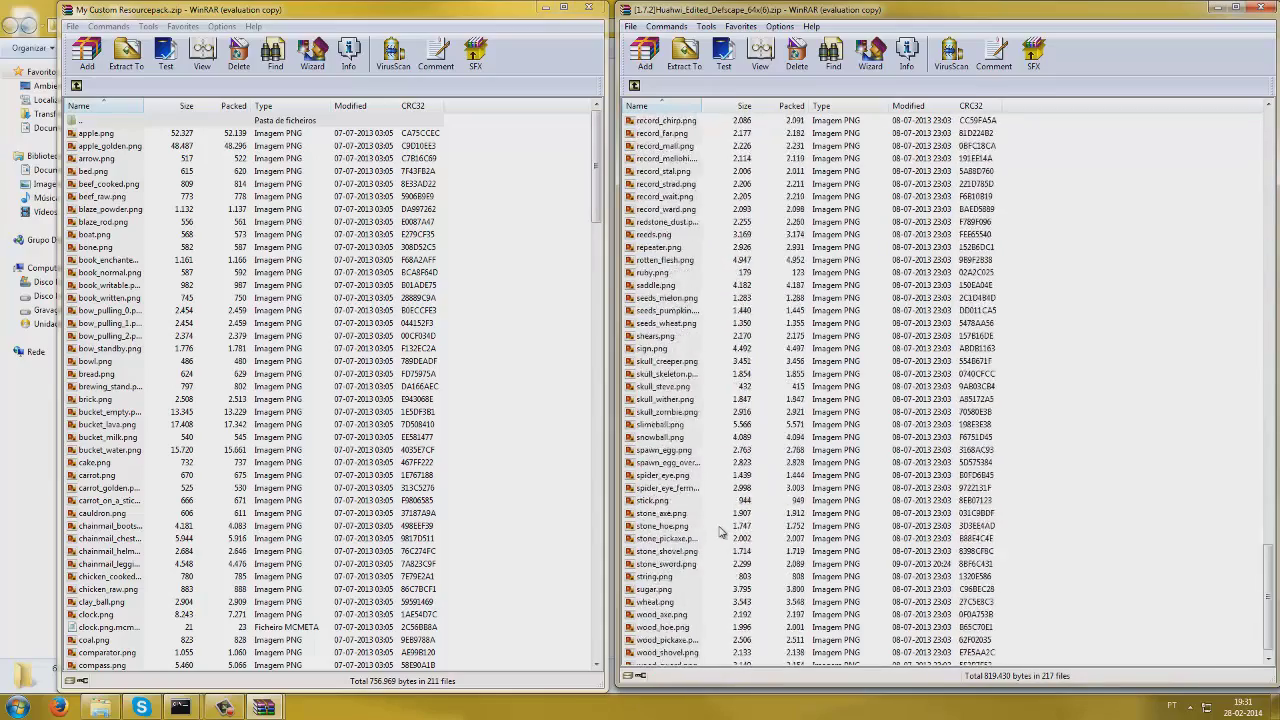
Replace the custom pack's stone_sword.png with the Defscape version.
click(686, 564)
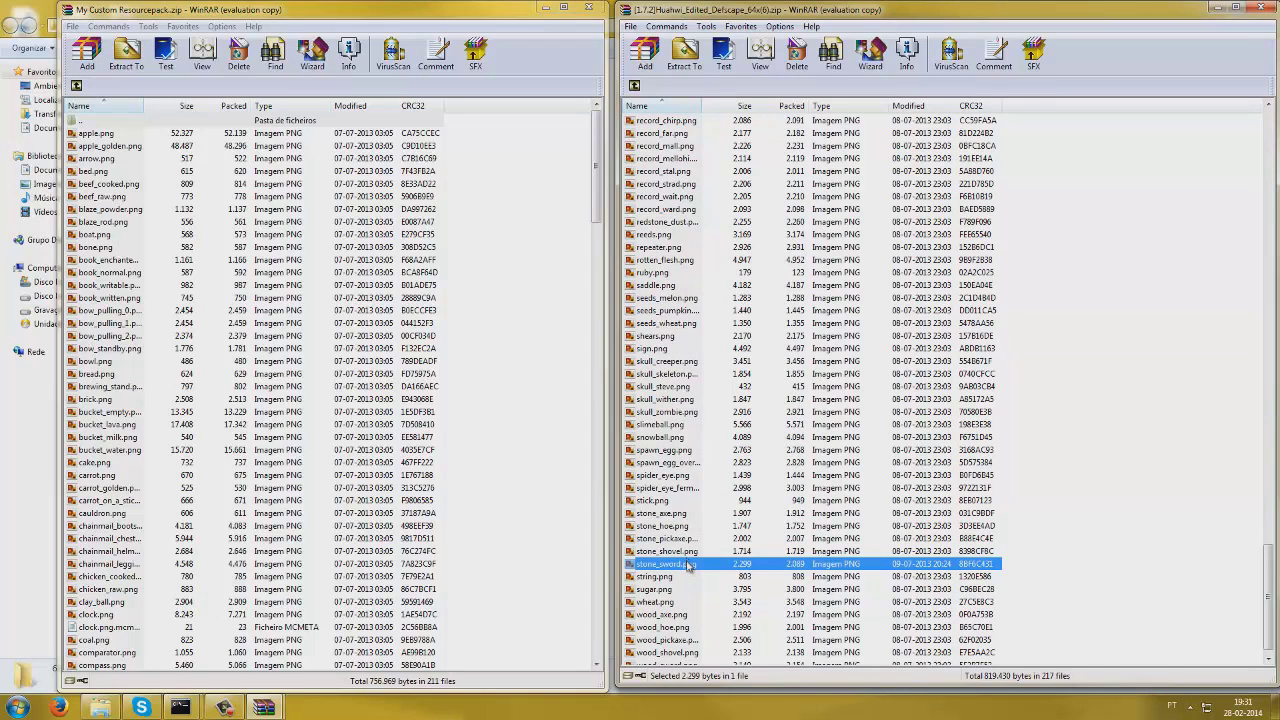
drag(630, 563, 270, 487)
click(345, 473)
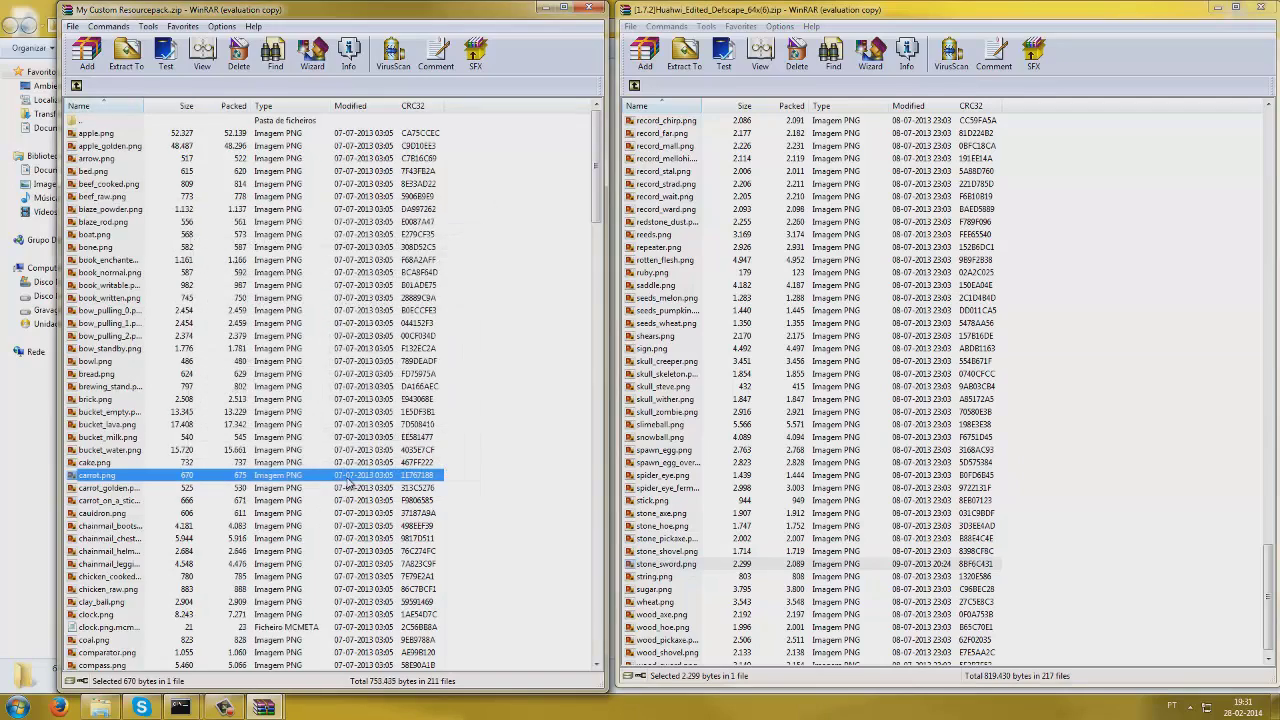
scroll(204, 449, down, 4)
click(507, 473)
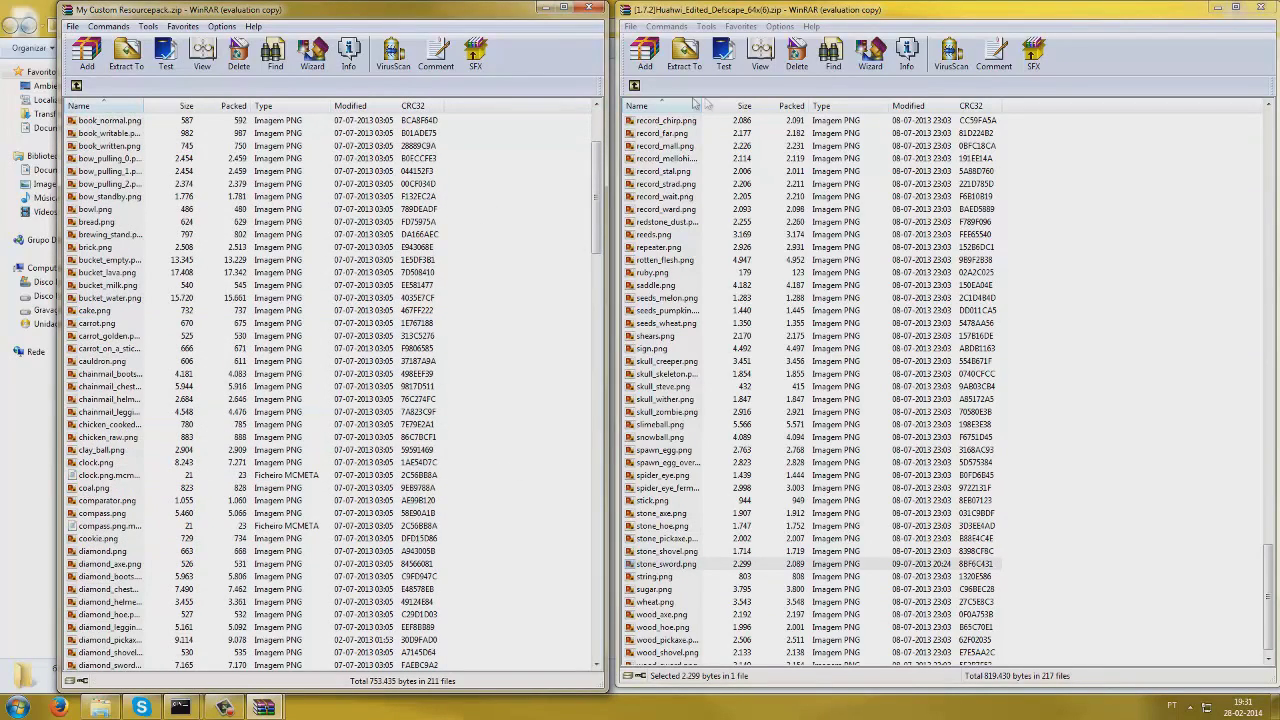
Close the Defscape archive window and make the custom pack window taller.
click(1260, 8)
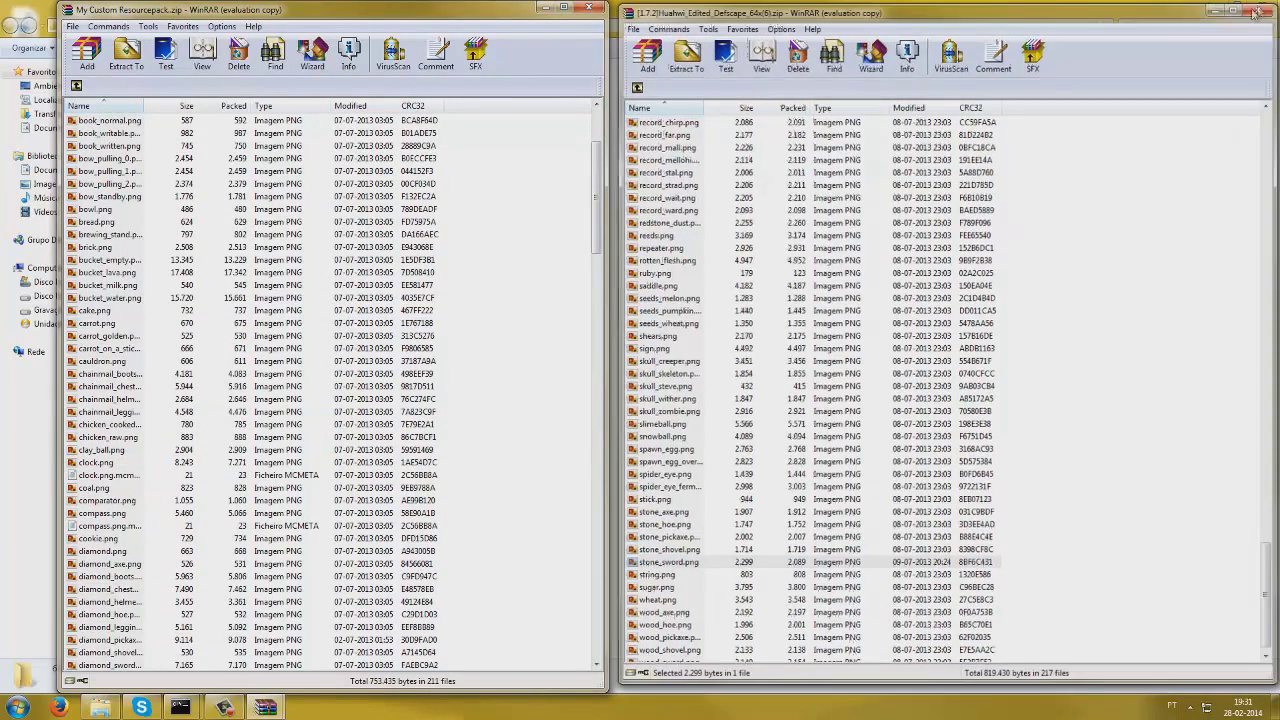
drag(166, 10, 760, 2)
double_click(194, 7)
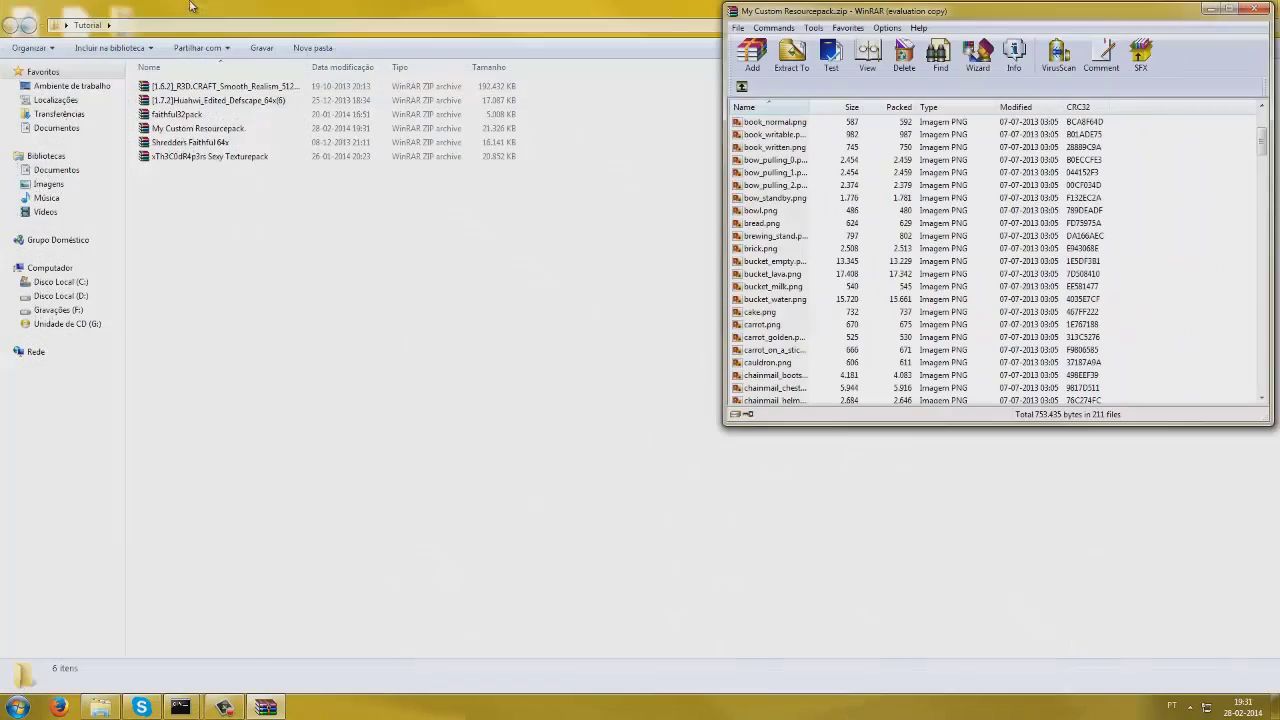
key(alt+F4)
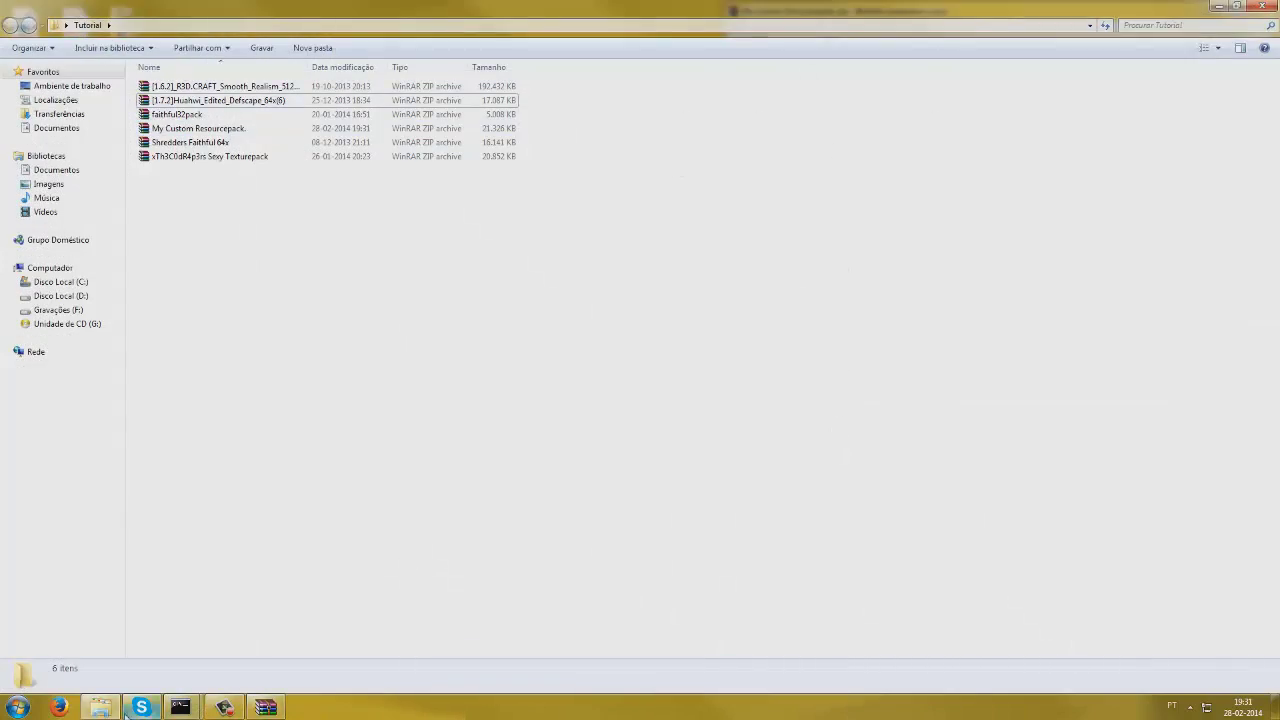
drag(844, 427, 844, 700)
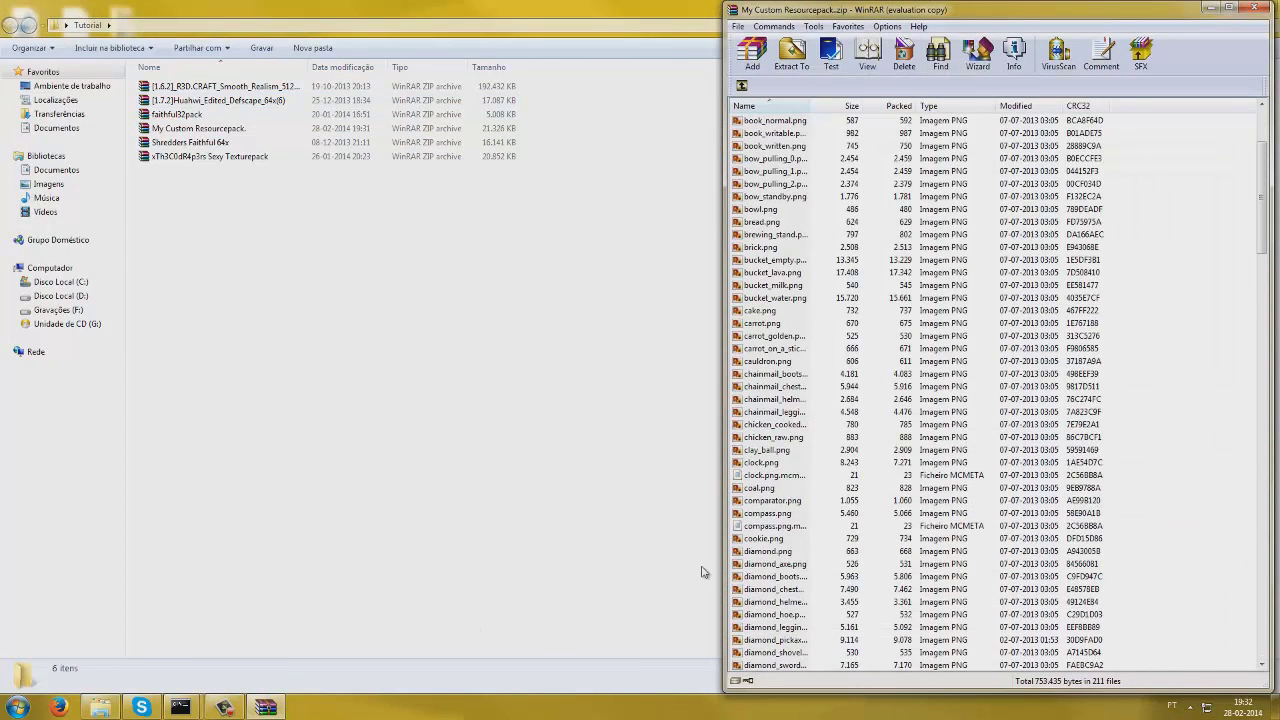
Open the R3D.CRAFT Smooth Realism 512x archive to the left of the custom pack.
double_click(230, 87)
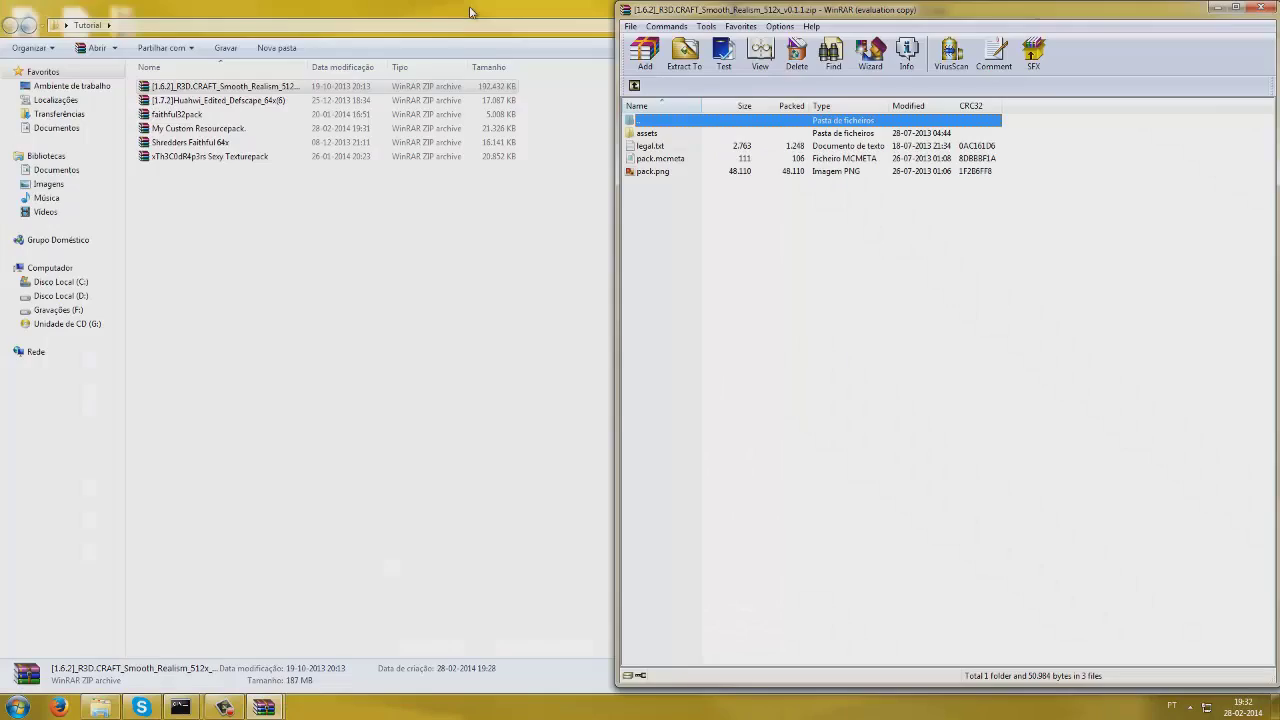
drag(662, 18, 64, 16)
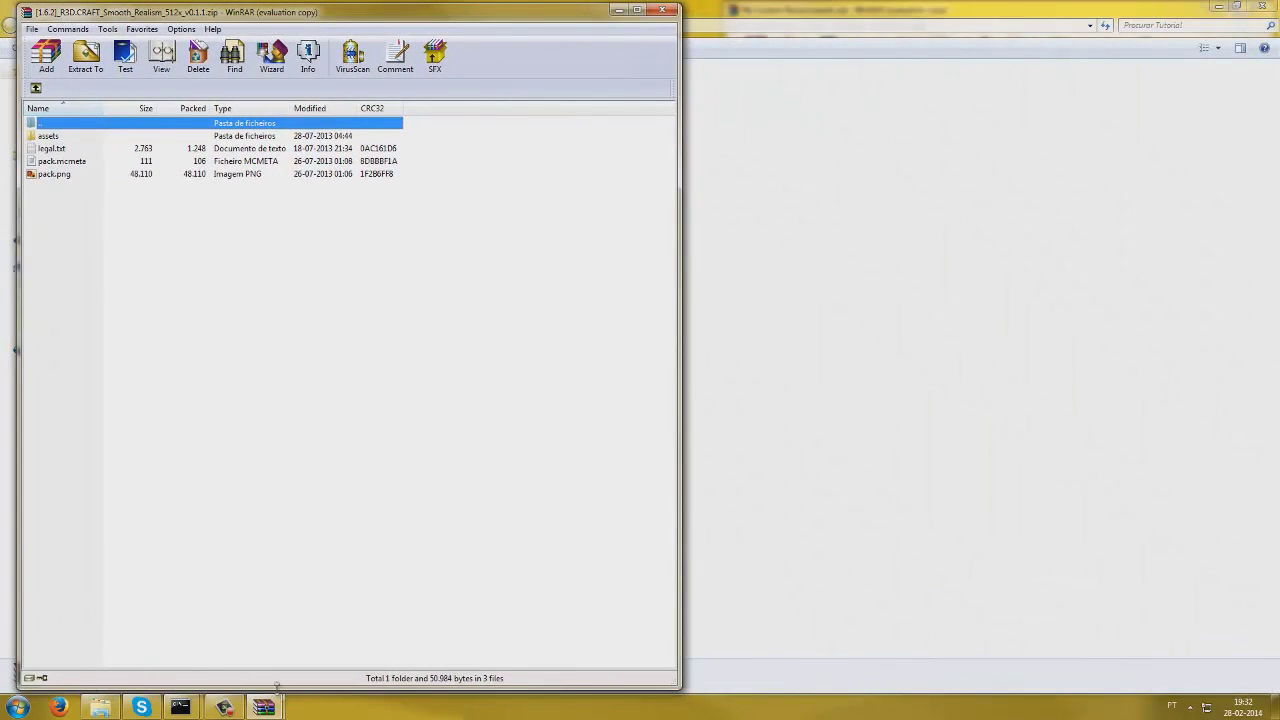
click(338, 632)
drag(779, 12, 757, 14)
Browse to its assets\minecraft\textures\items folder and select fishing_rod_uncast.
double_click(96, 137)
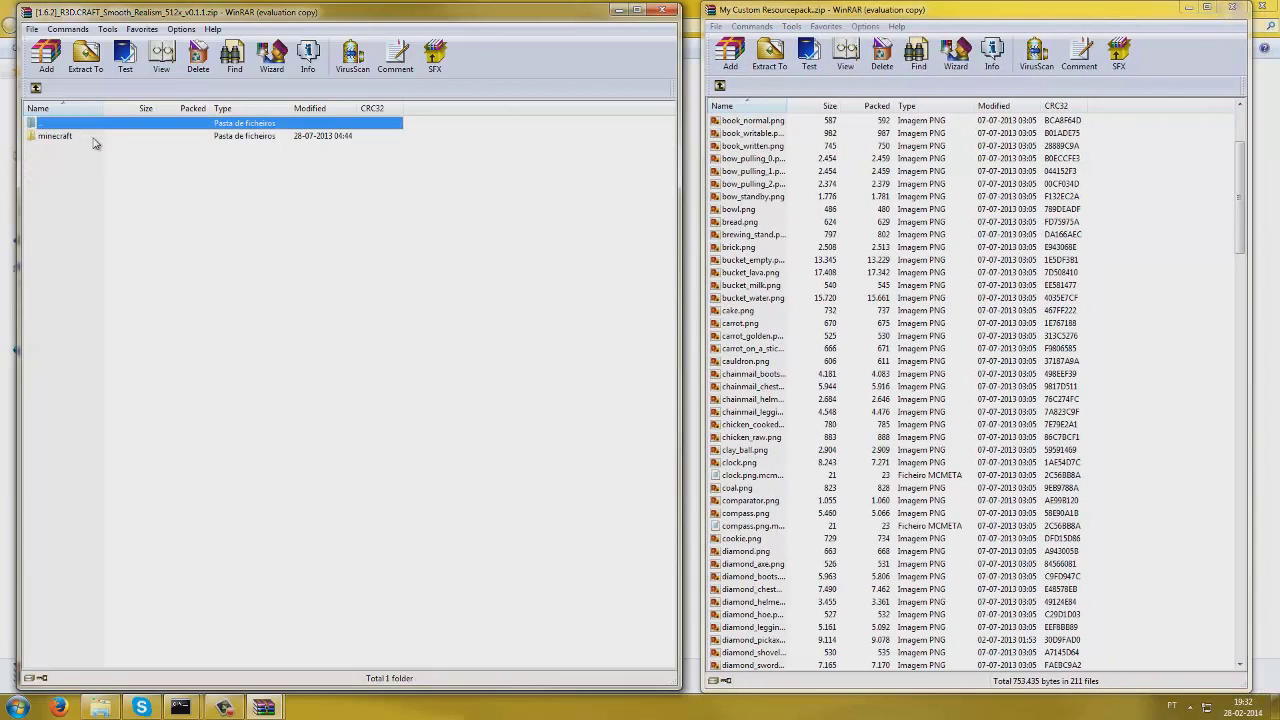
double_click(93, 137)
double_click(95, 137)
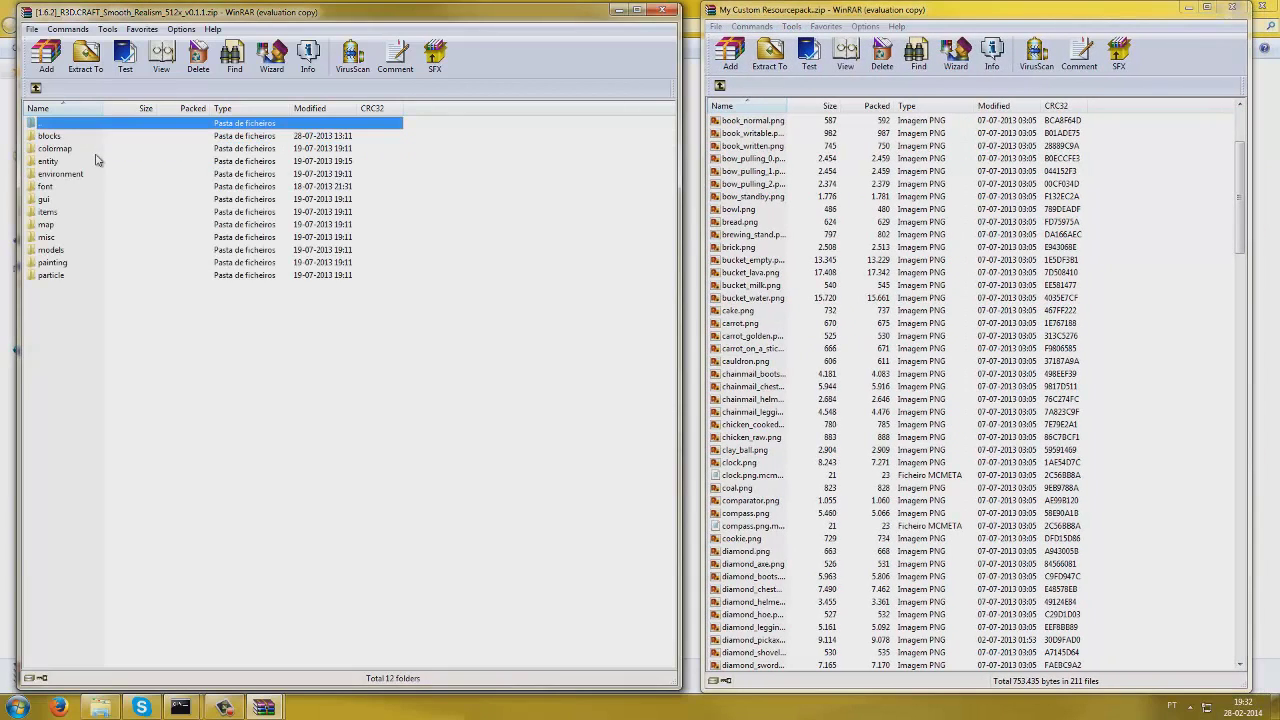
double_click(67, 212)
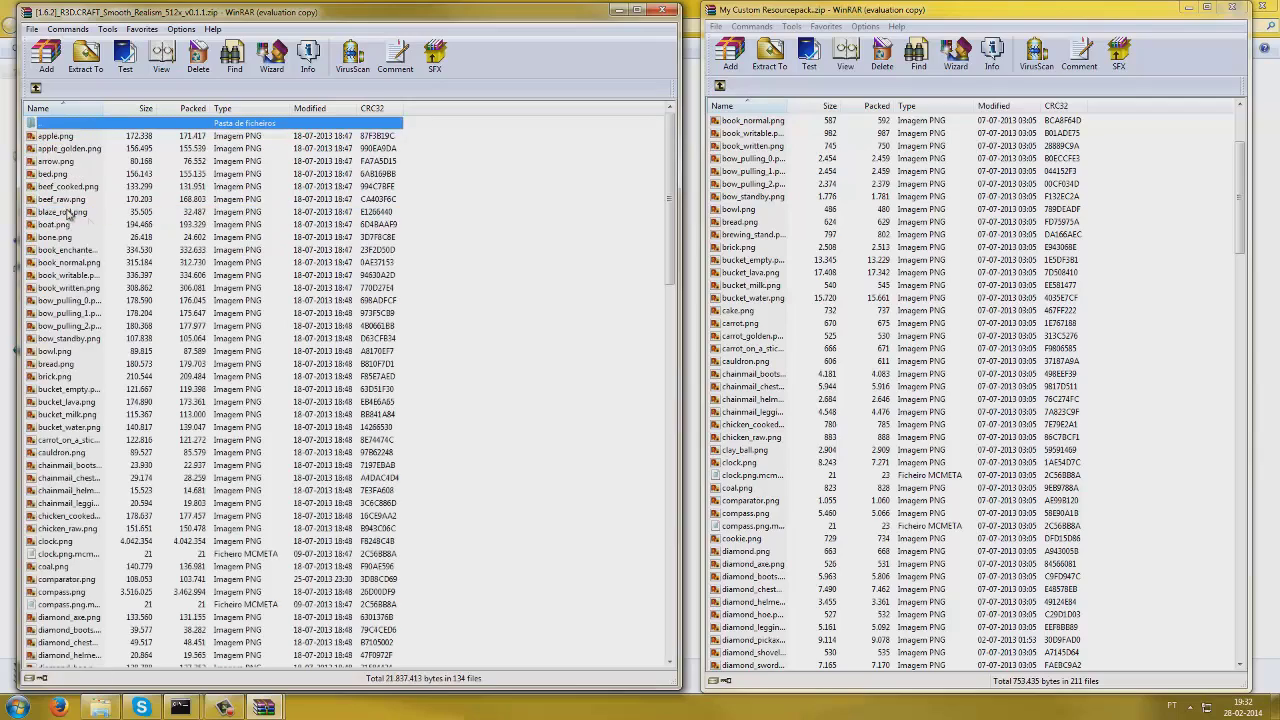
scroll(170, 245, down, 3)
scroll(170, 248, down, 6)
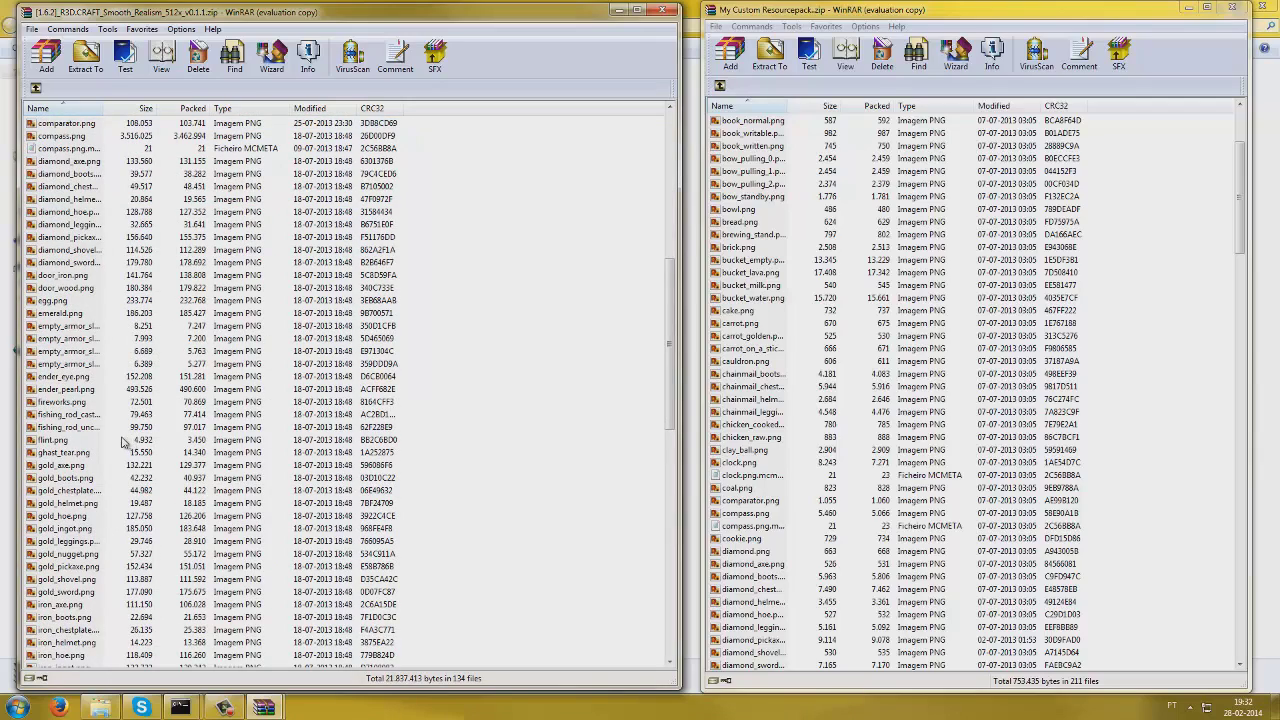
click(112, 441)
click(108, 428)
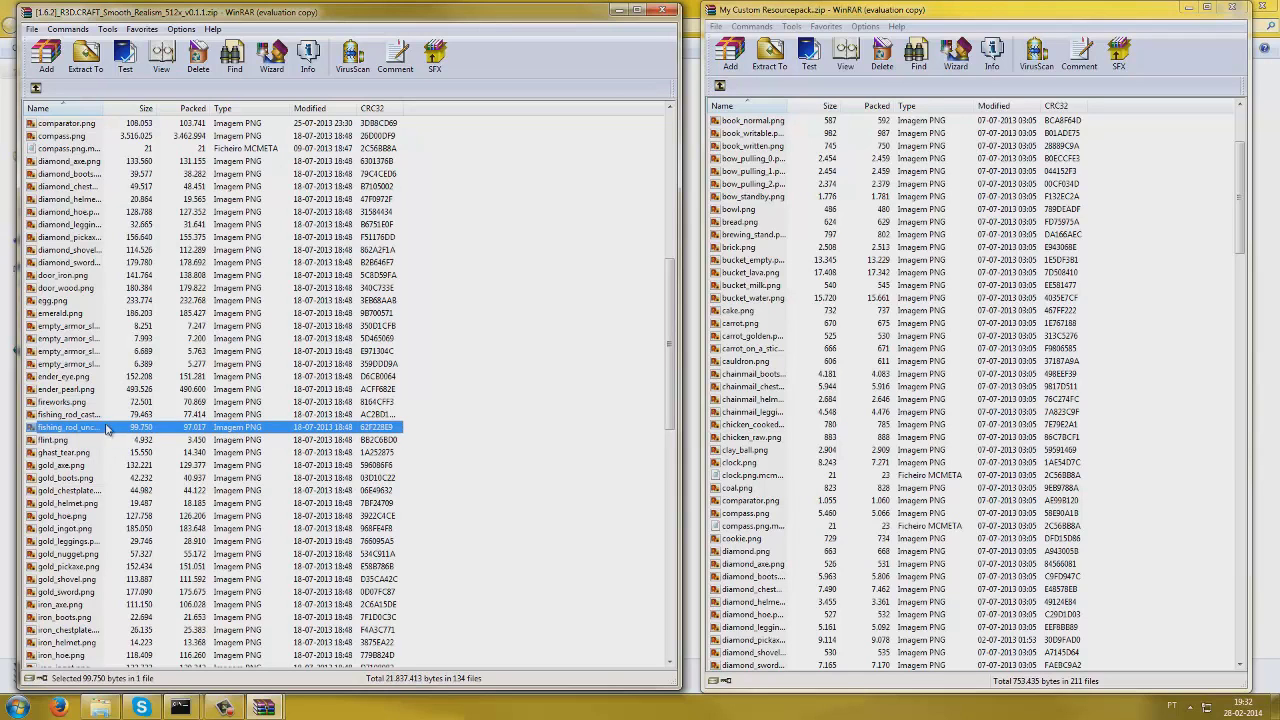
Preview the fishing_rod_uncast and fishing_rod_cast textures.
click(459, 436)
click(406, 432)
double_click(107, 433)
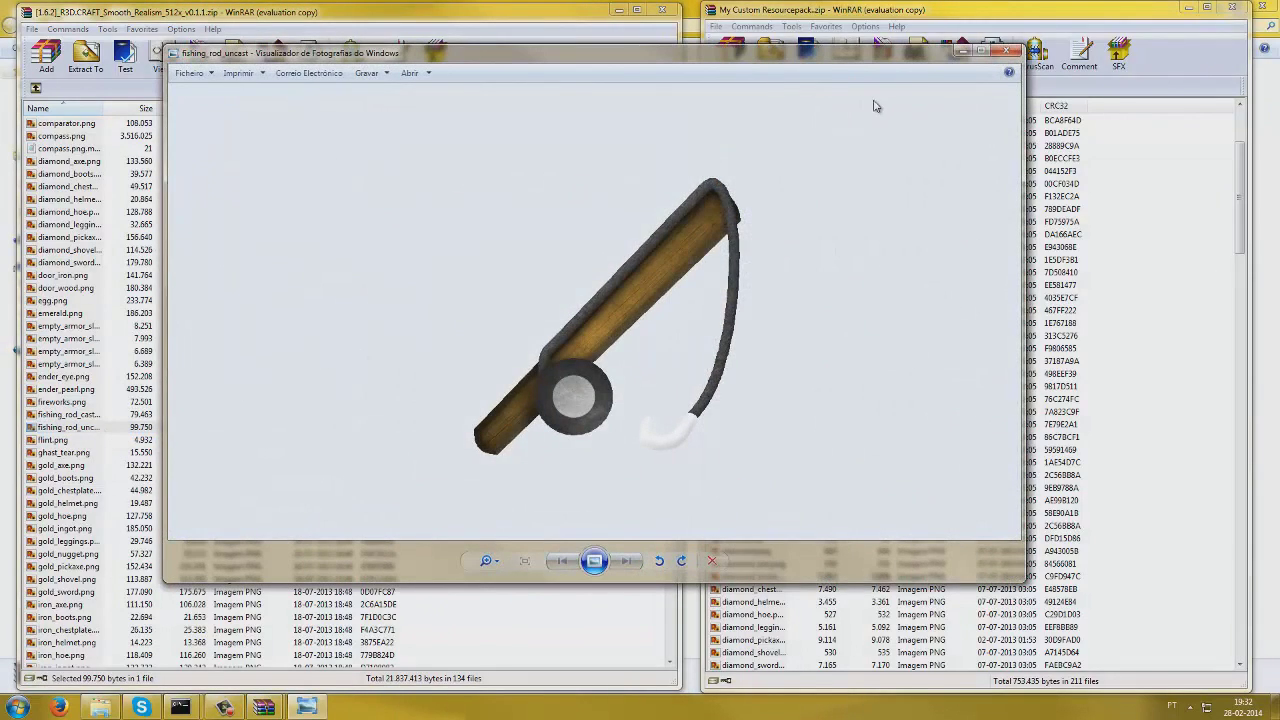
click(1006, 52)
click(108, 414)
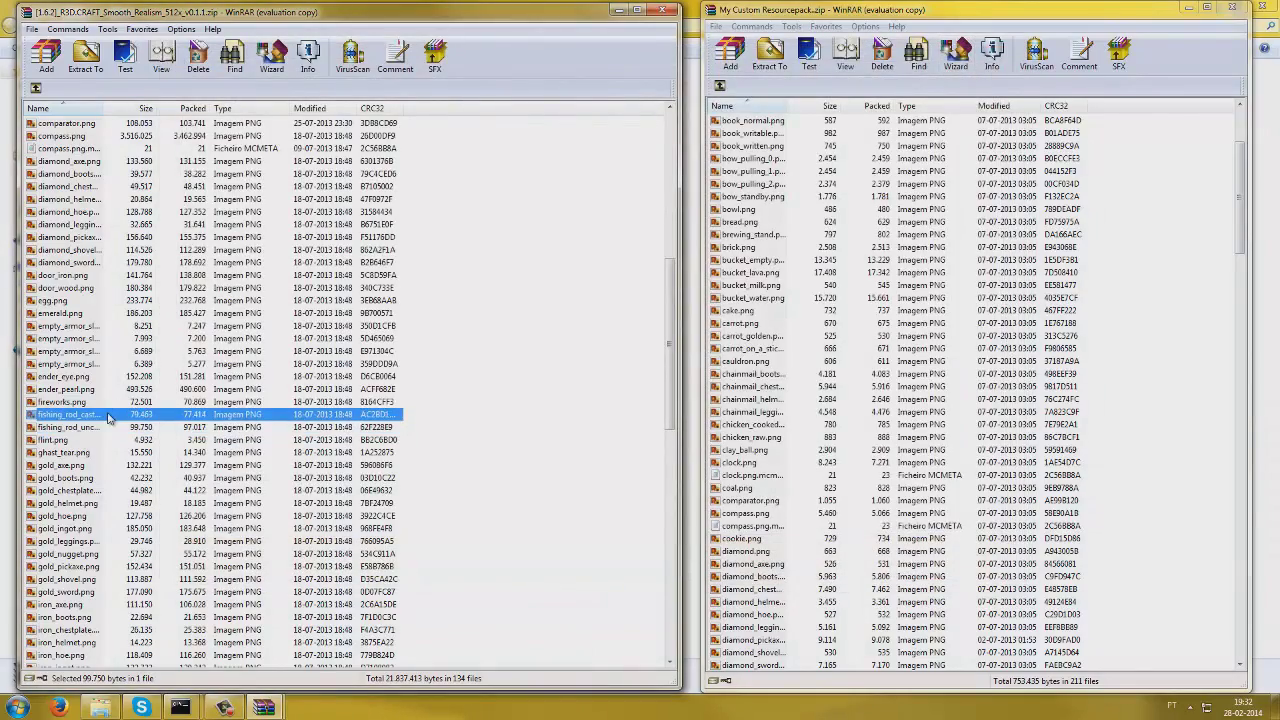
double_click(110, 416)
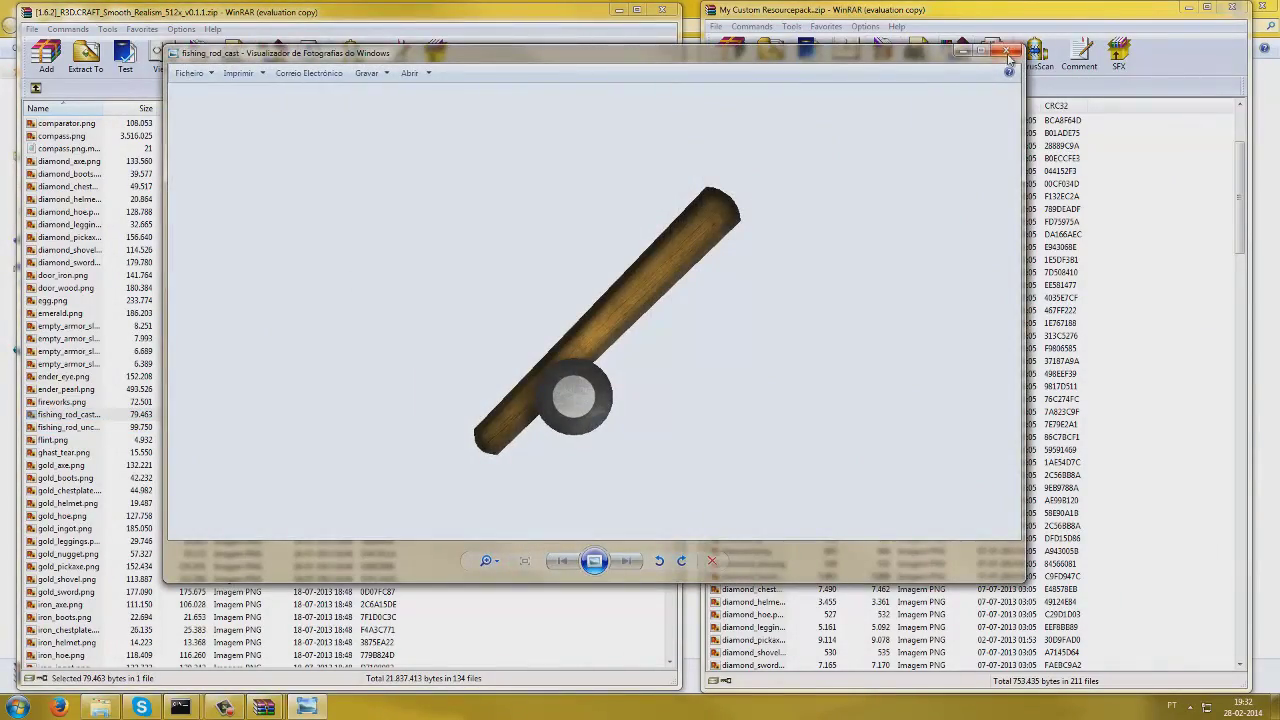
click(1006, 52)
Copy both fishing rod textures into My Custom Resourcepack, preview carrot.png, close Smooth Realism.
drag(410, 420, 328, 437)
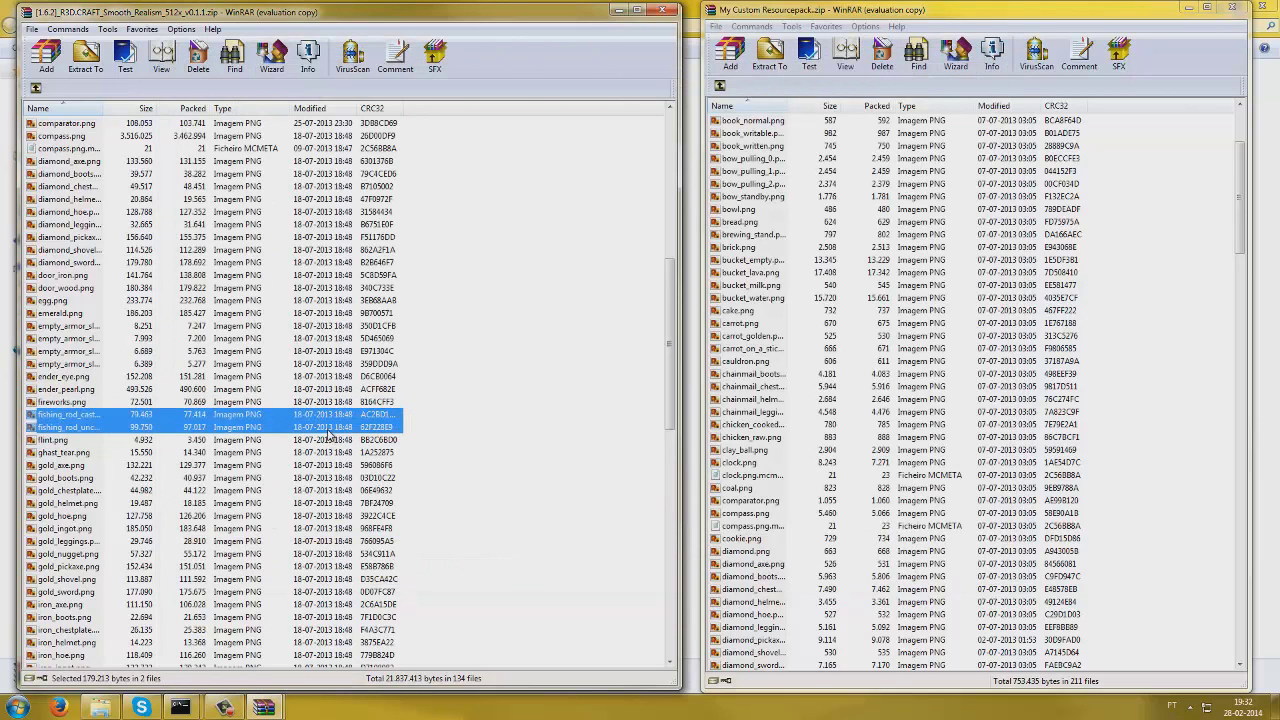
drag(1030, 352, 1160, 360)
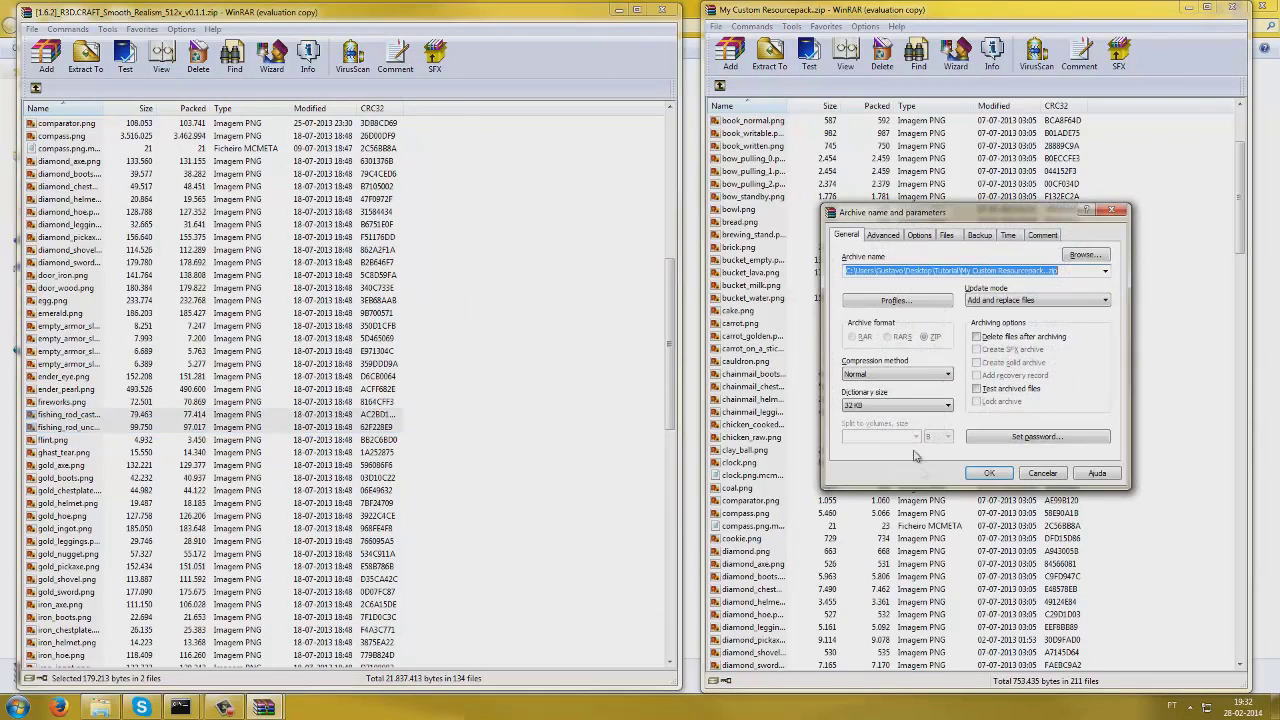
click(968, 482)
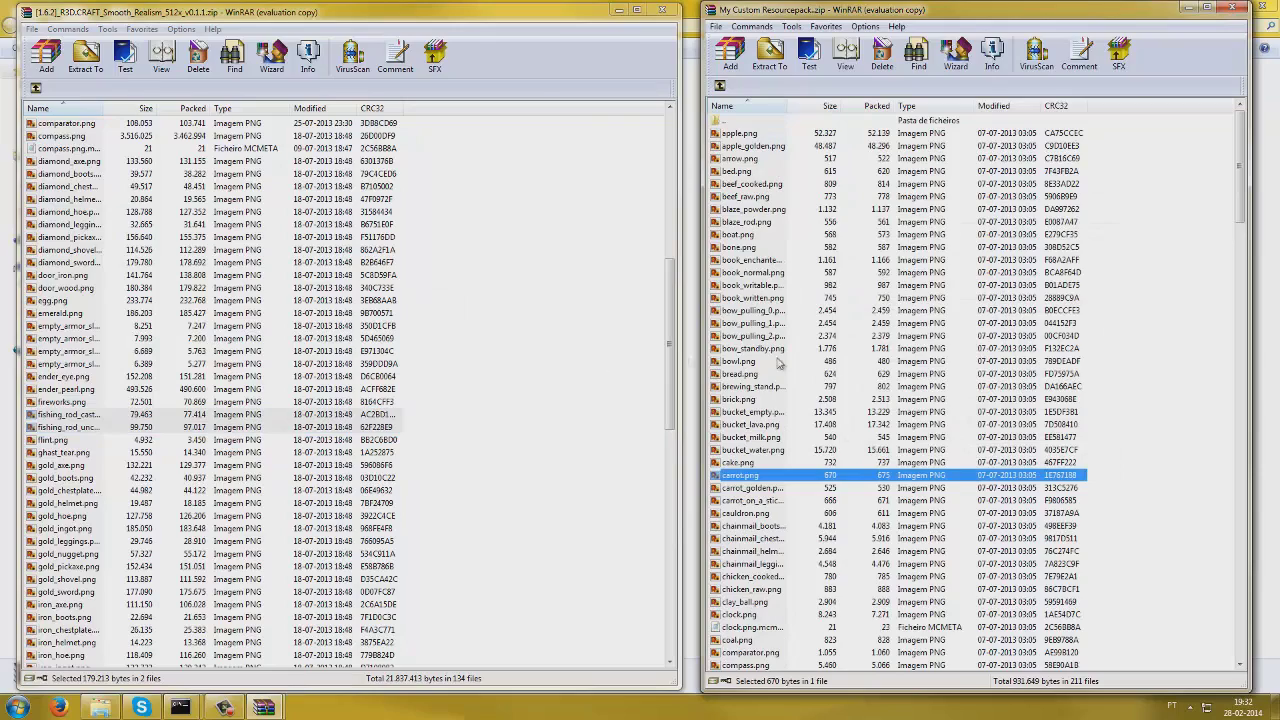
double_click(766, 478)
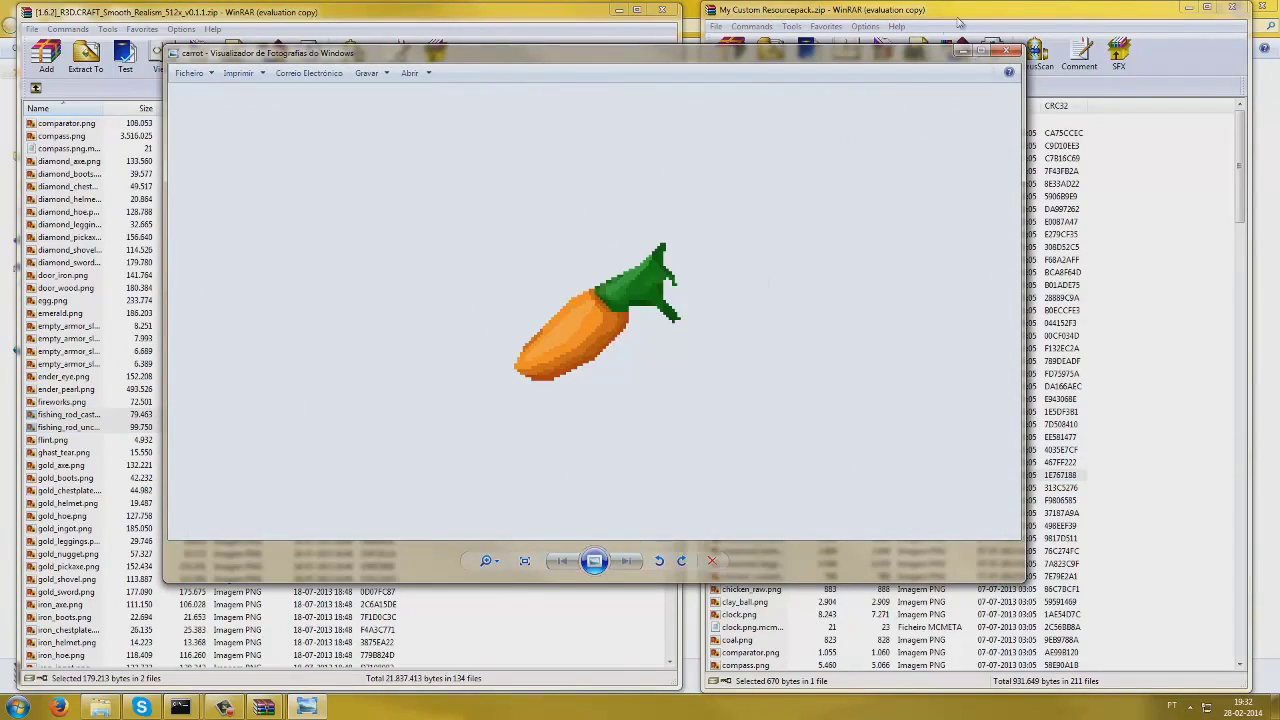
click(1006, 52)
click(661, 9)
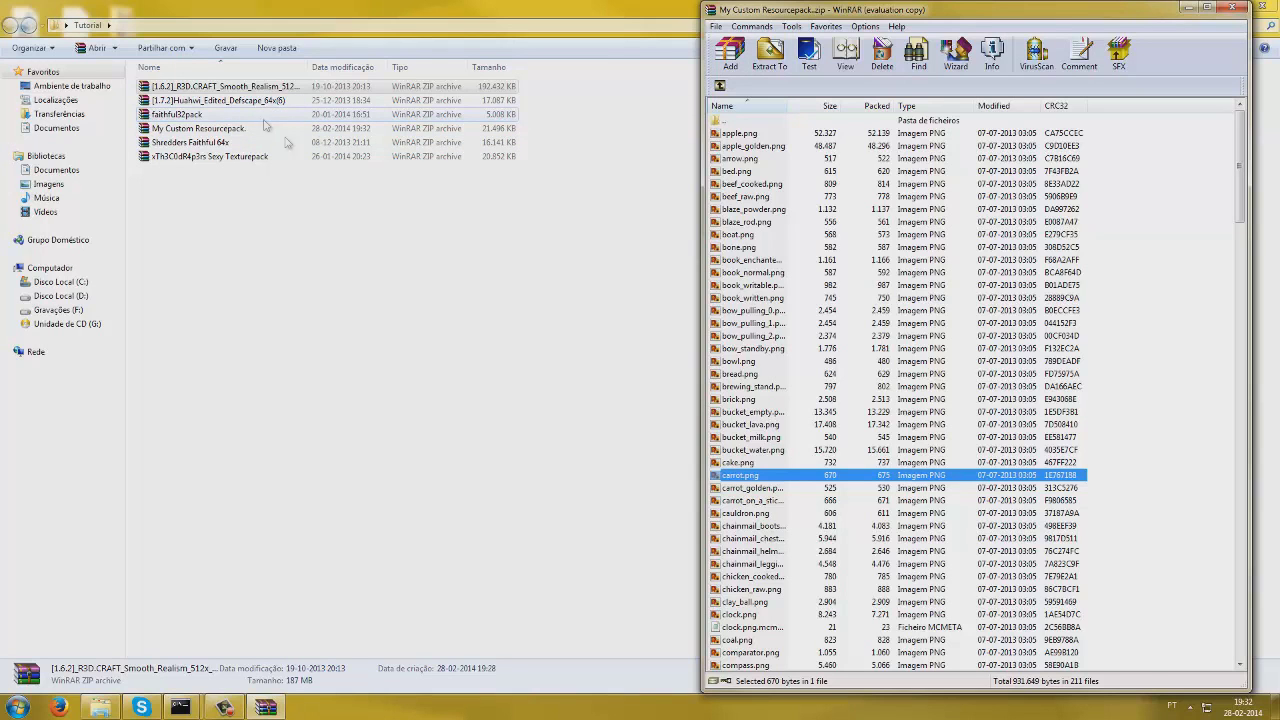
double_click(760, 120)
double_click(771, 197)
scroll(800, 300, down, 15)
scroll(810, 340, down, 20)
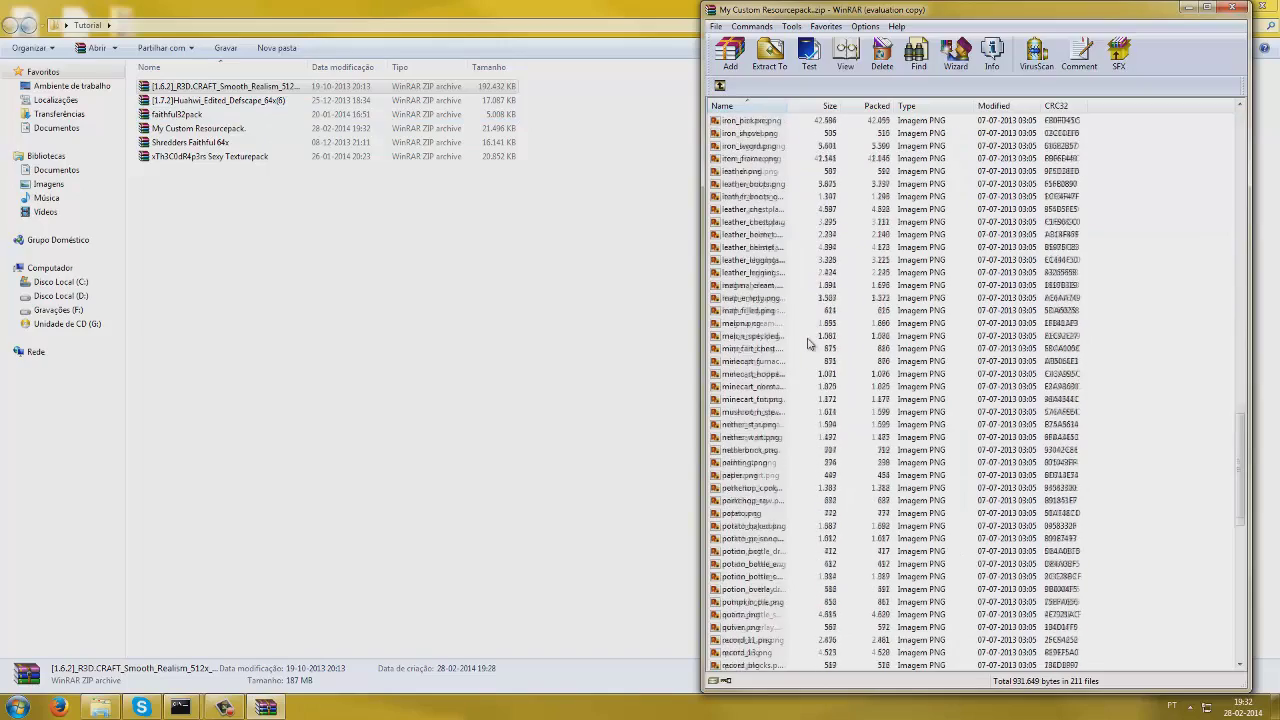
scroll(808, 348, down, 2)
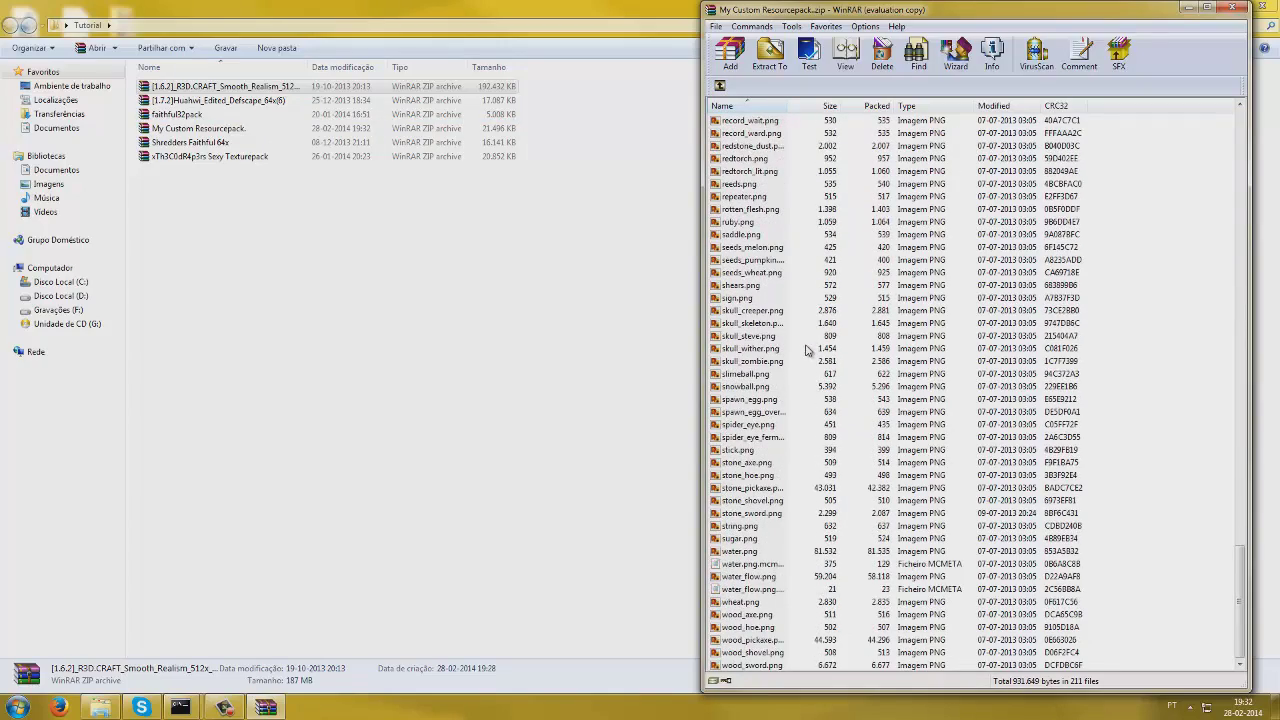
double_click(757, 655)
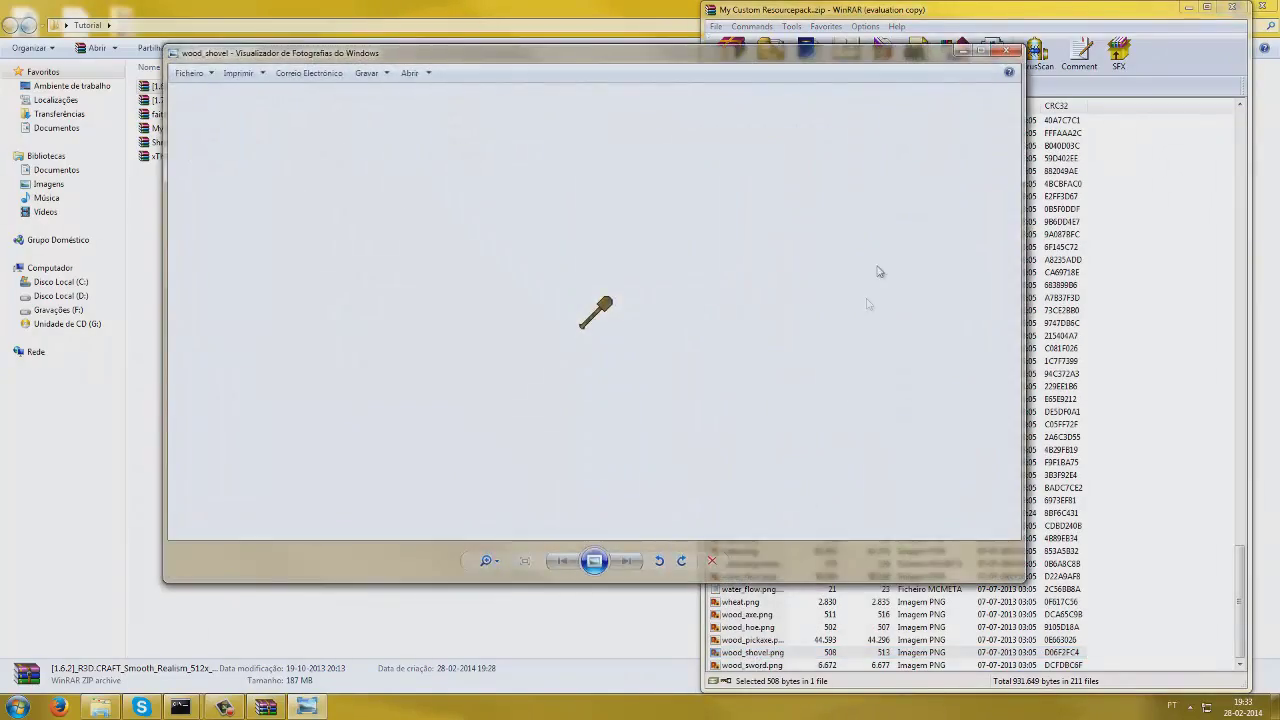
click(1006, 52)
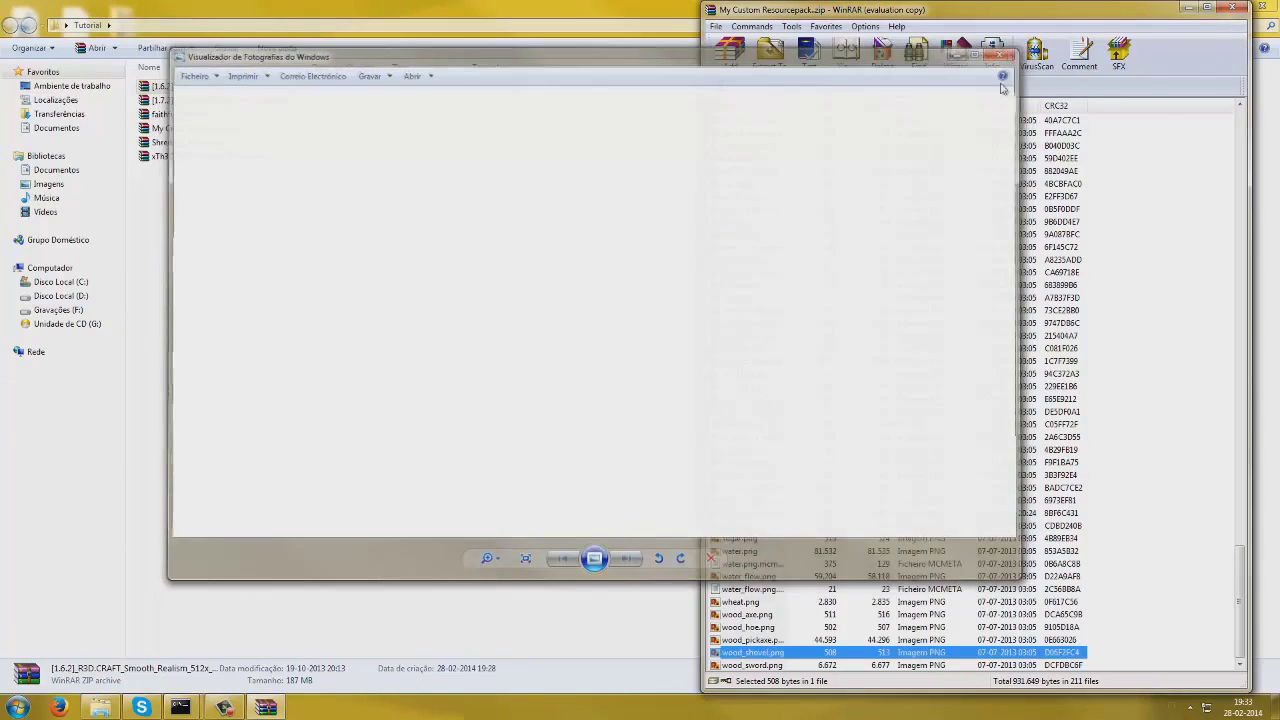
click(1107, 652)
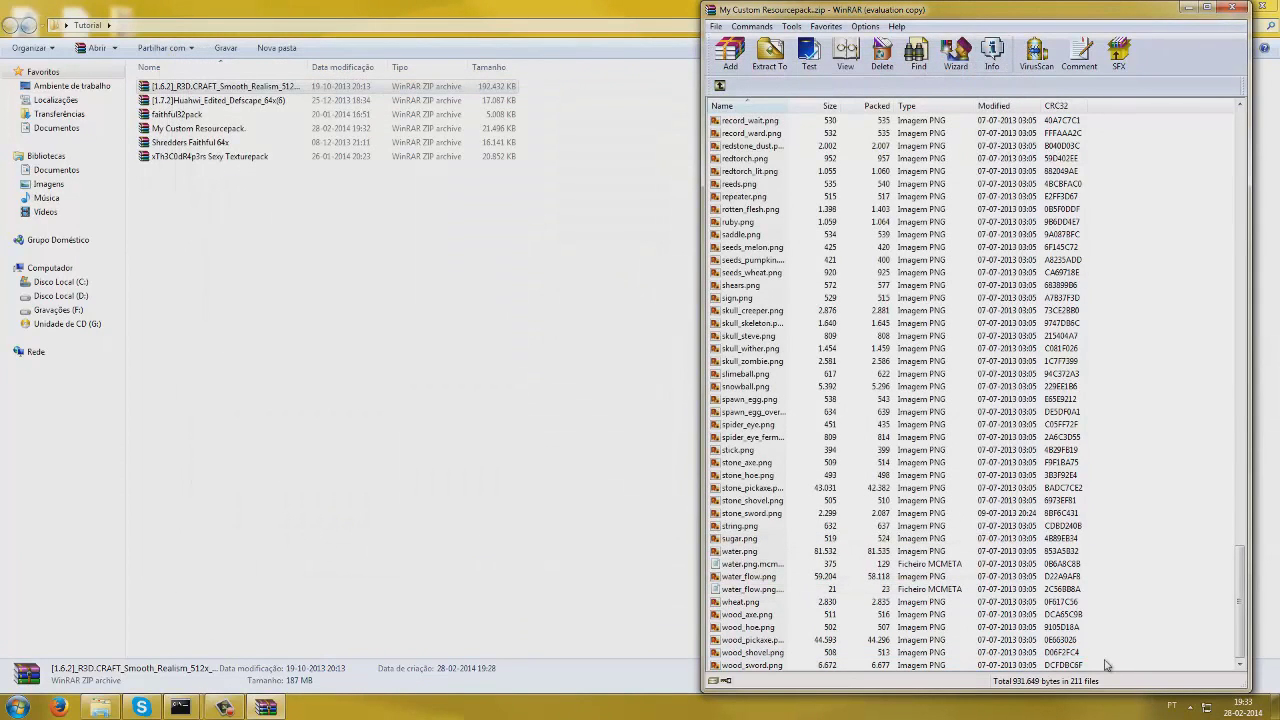
double_click(1083, 665)
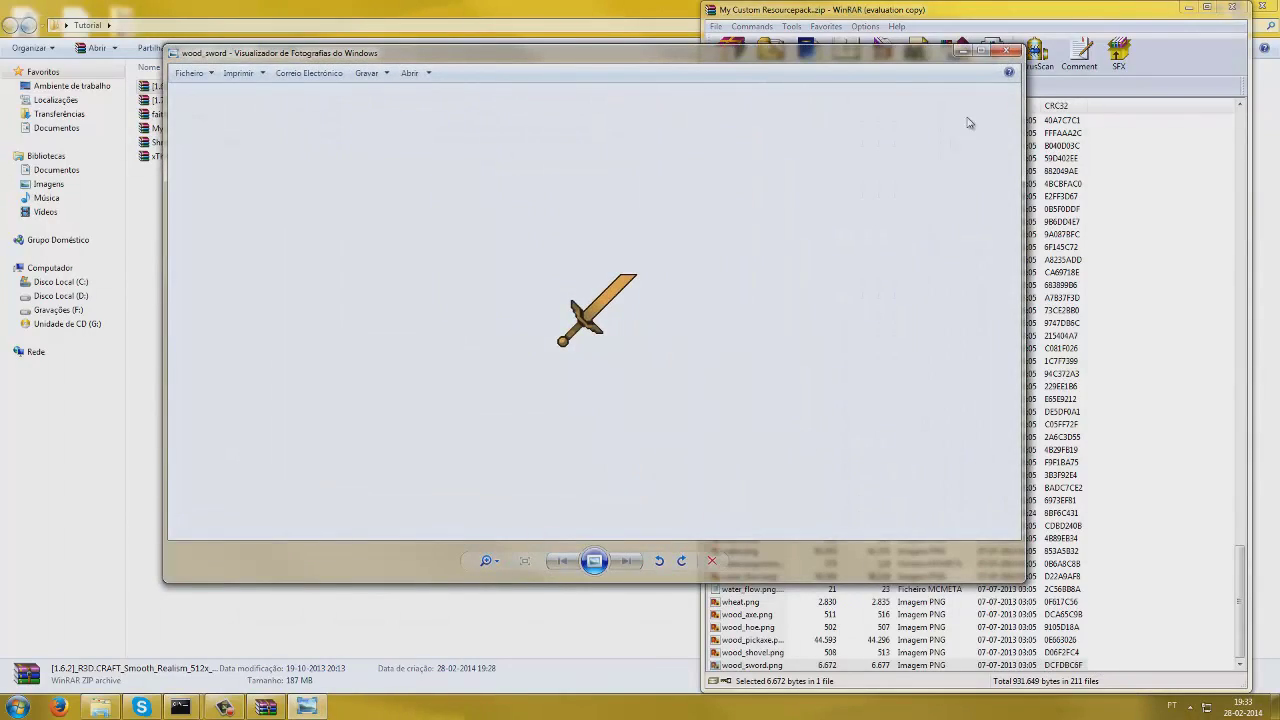
click(1006, 52)
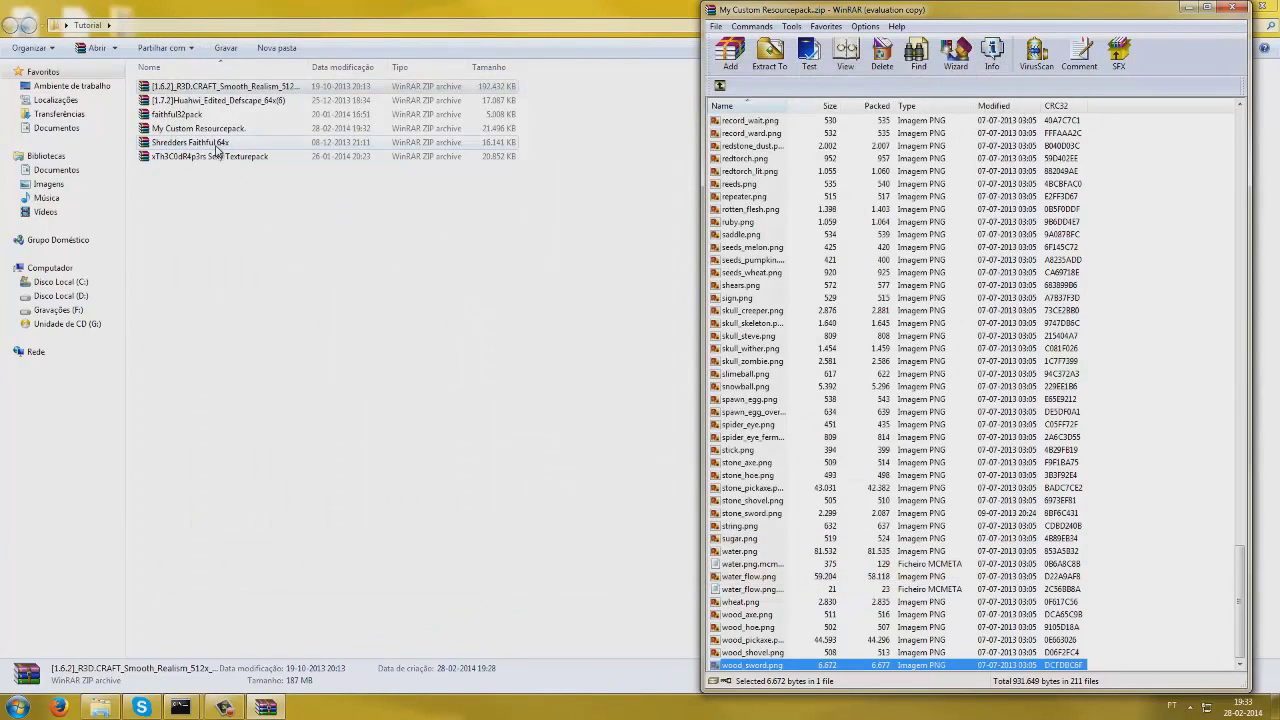
click(215, 144)
Open Shredders Faithful 64x.zip and browse to its minecraft\textures\items folder.
double_click(215, 144)
double_click(154, 141)
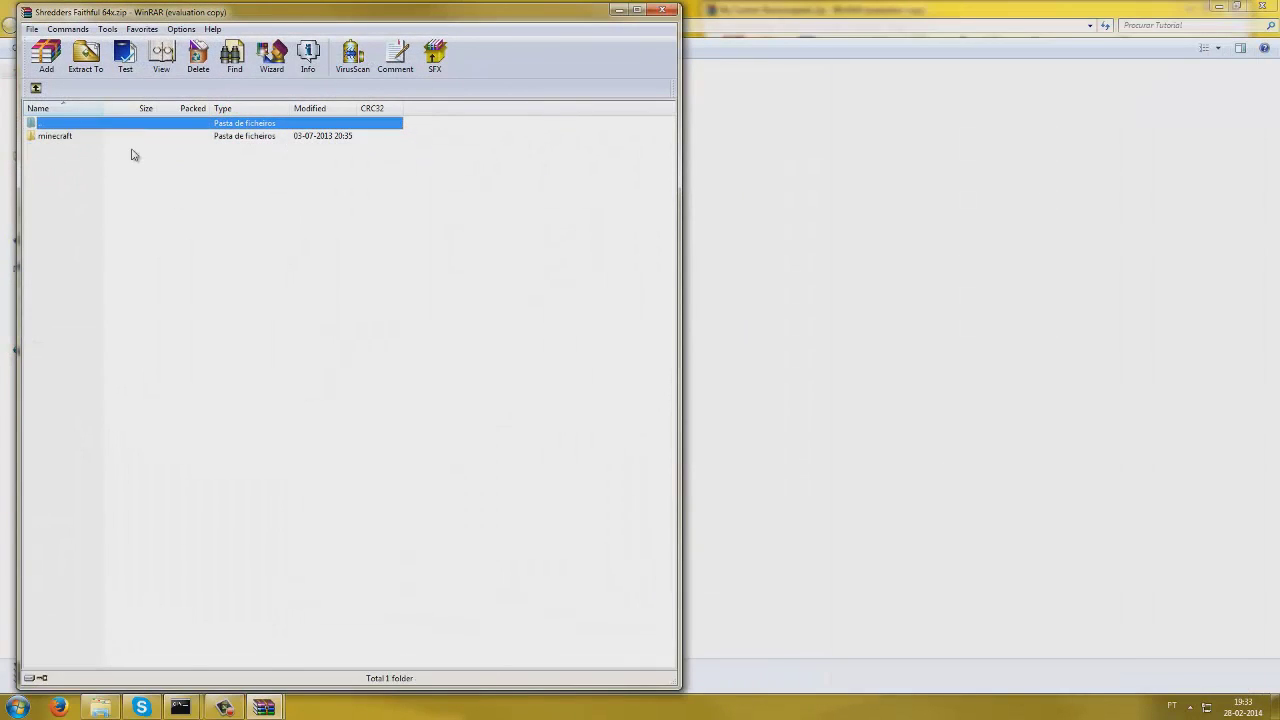
double_click(118, 140)
click(403, 367)
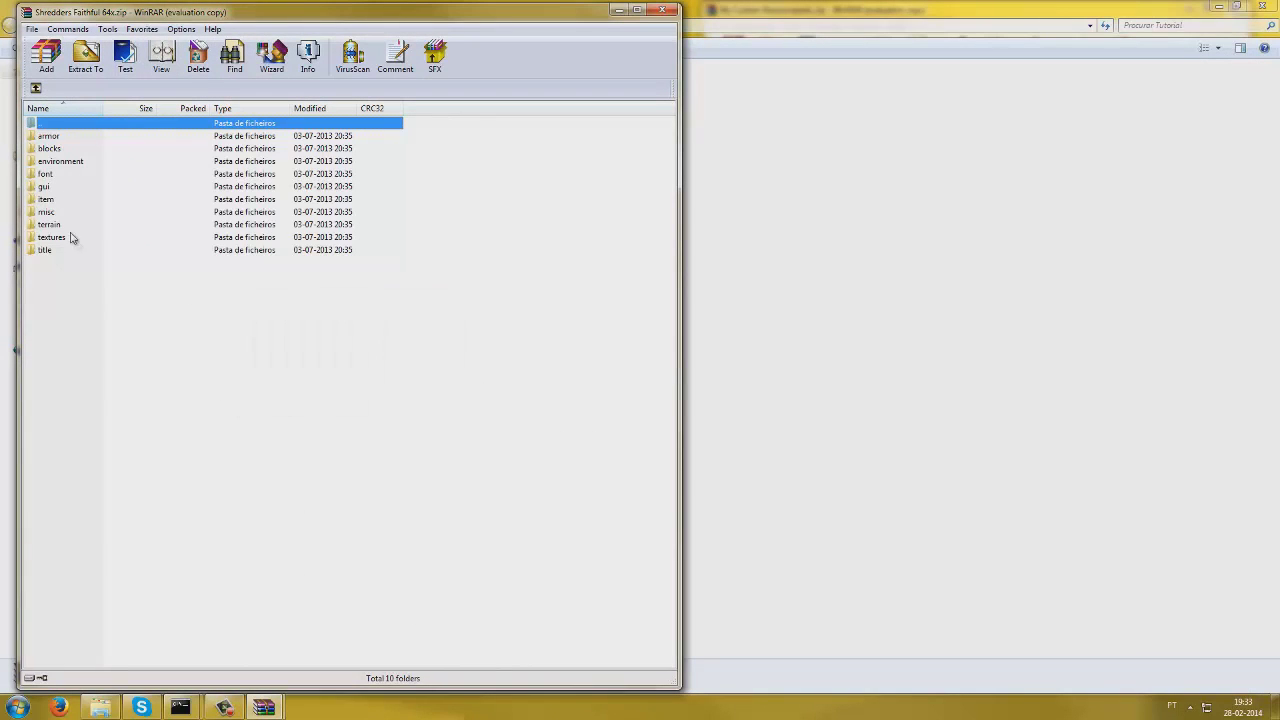
double_click(64, 203)
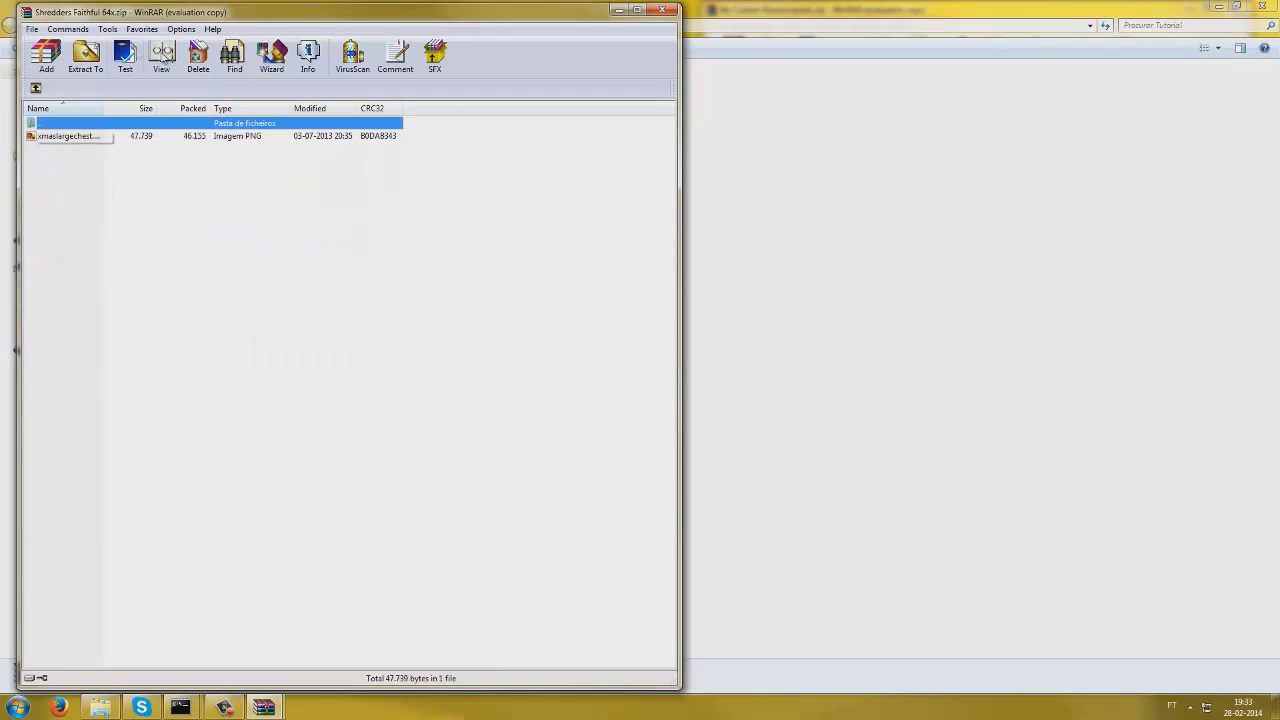
click(36, 89)
click(39, 92)
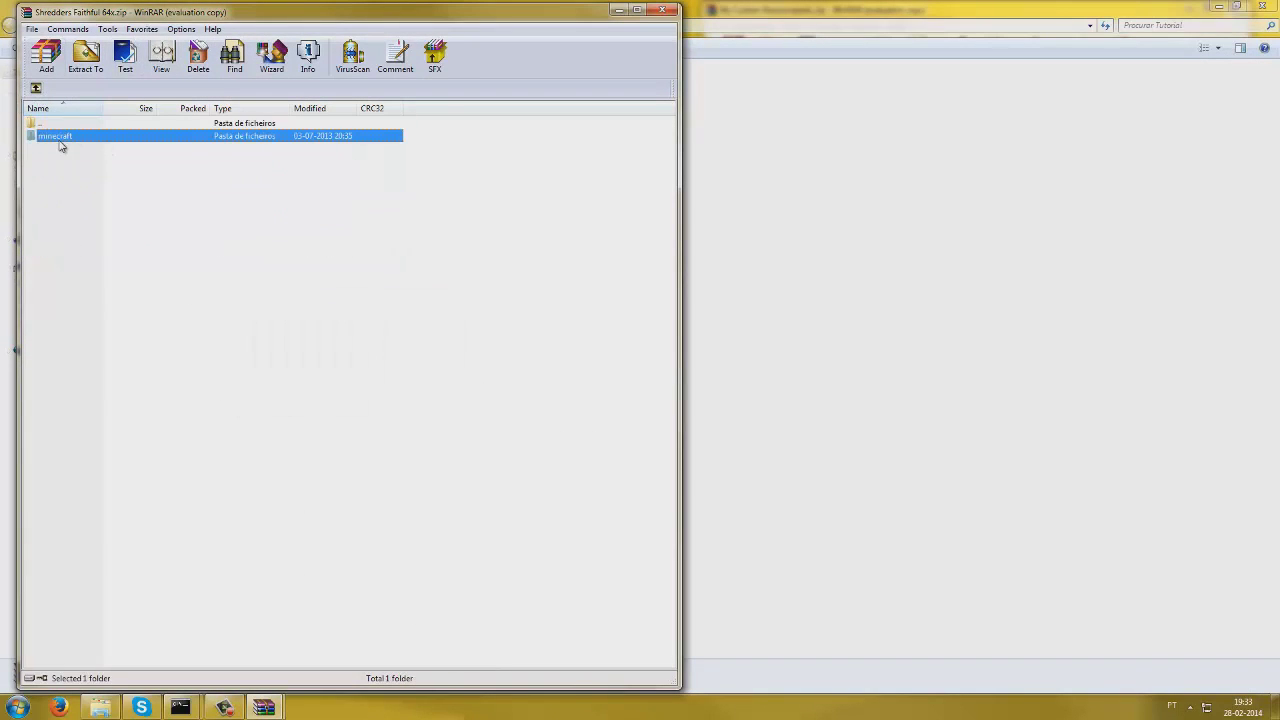
double_click(59, 140)
double_click(66, 240)
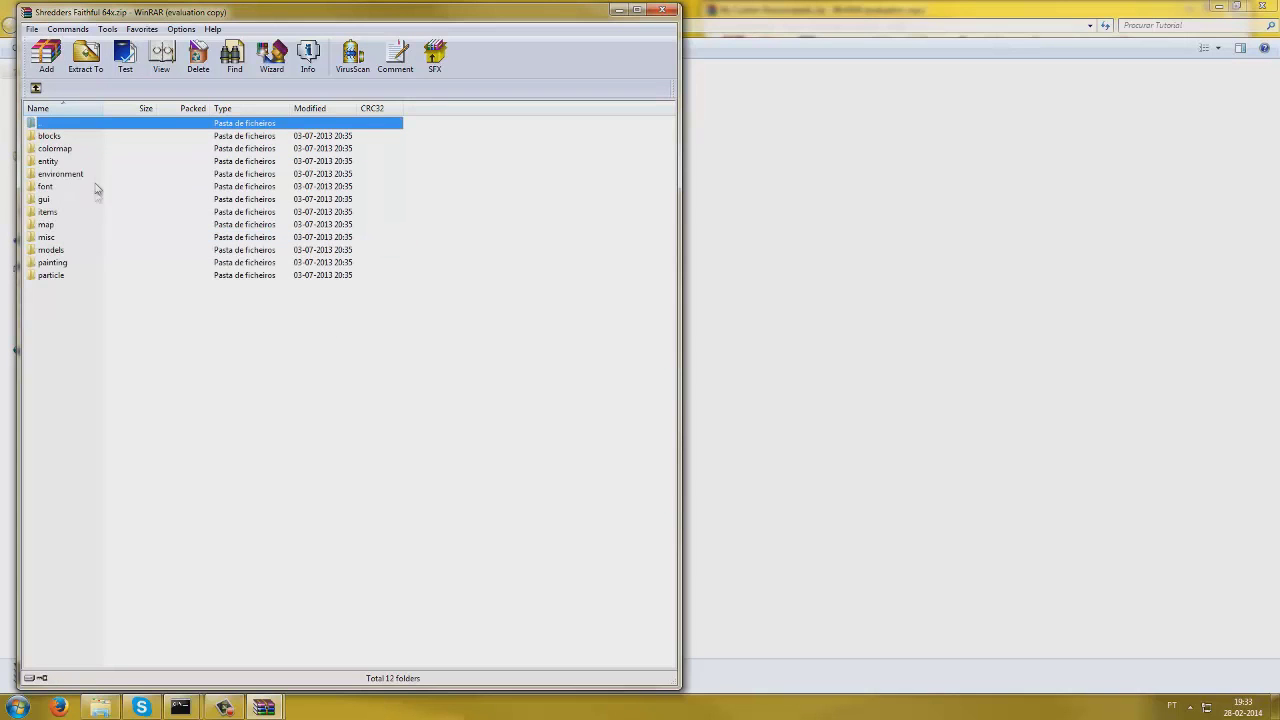
double_click(59, 216)
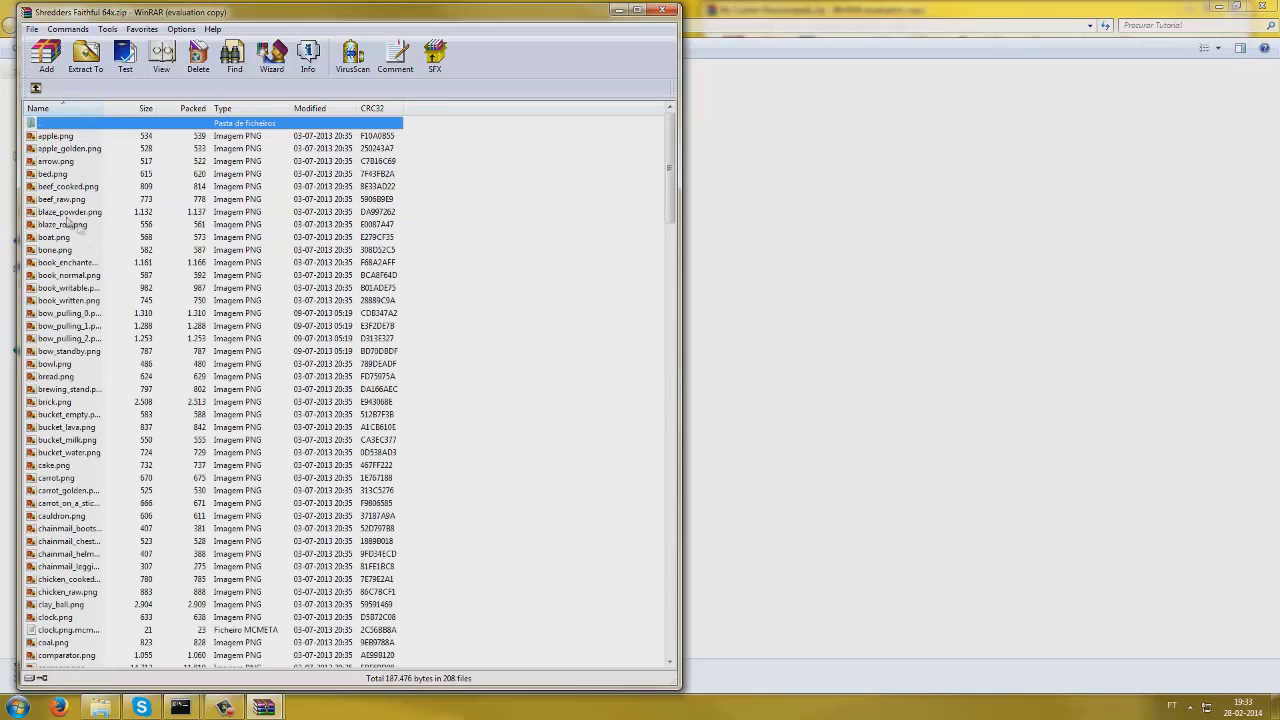
Copy the 622-byte wood_sword.png into My Custom Resourcepack and preview it.
scroll(80, 260, down, 20)
scroll(85, 297, down, 15)
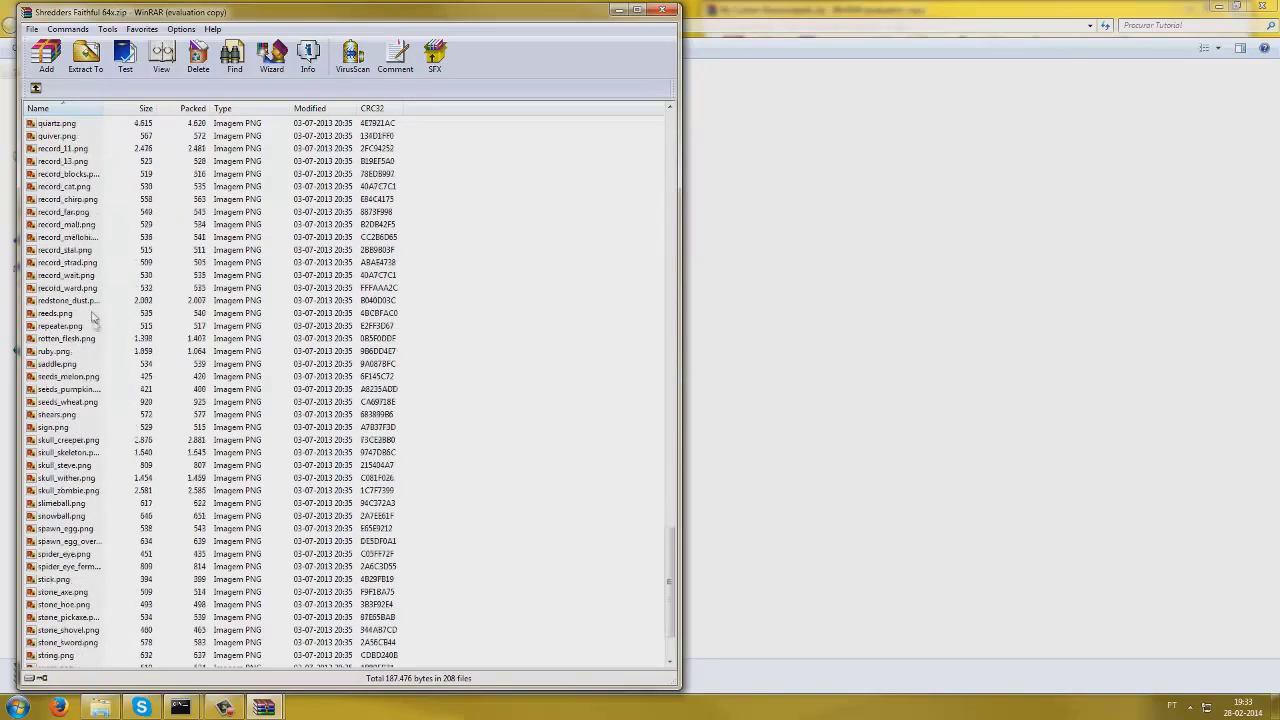
click(100, 657)
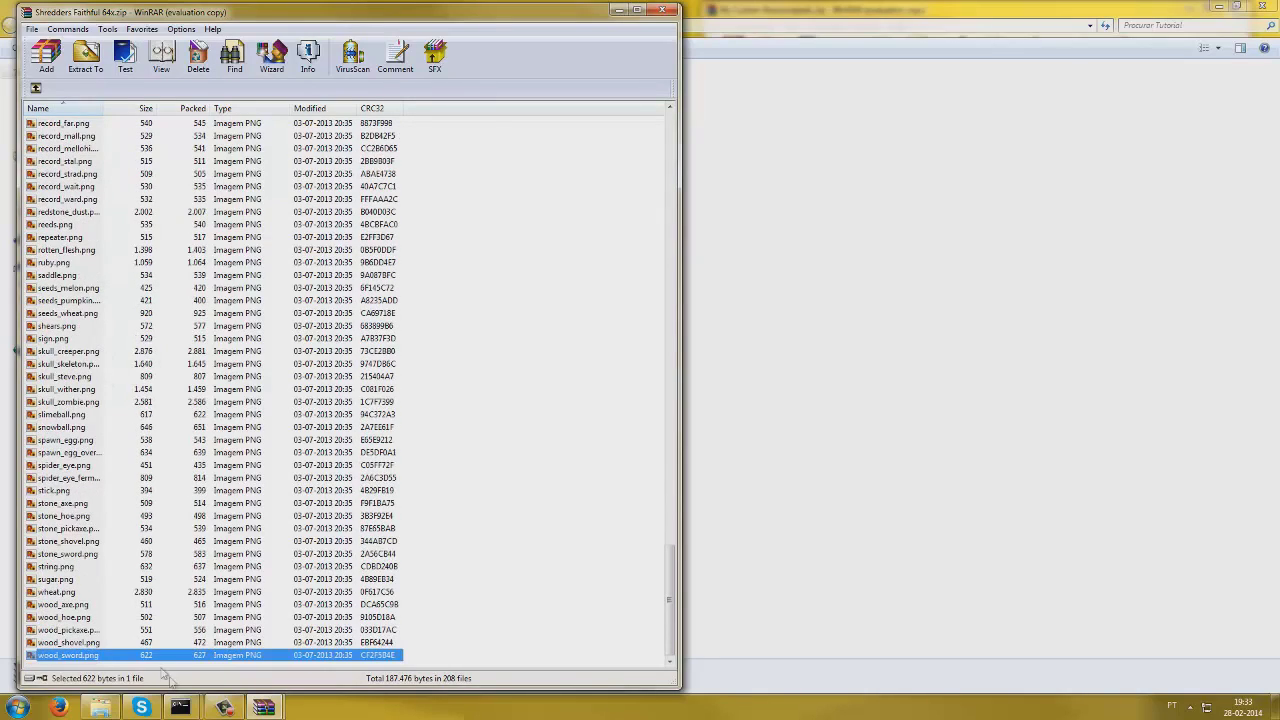
mouse_move(263, 707)
drag(225, 655, 954, 544)
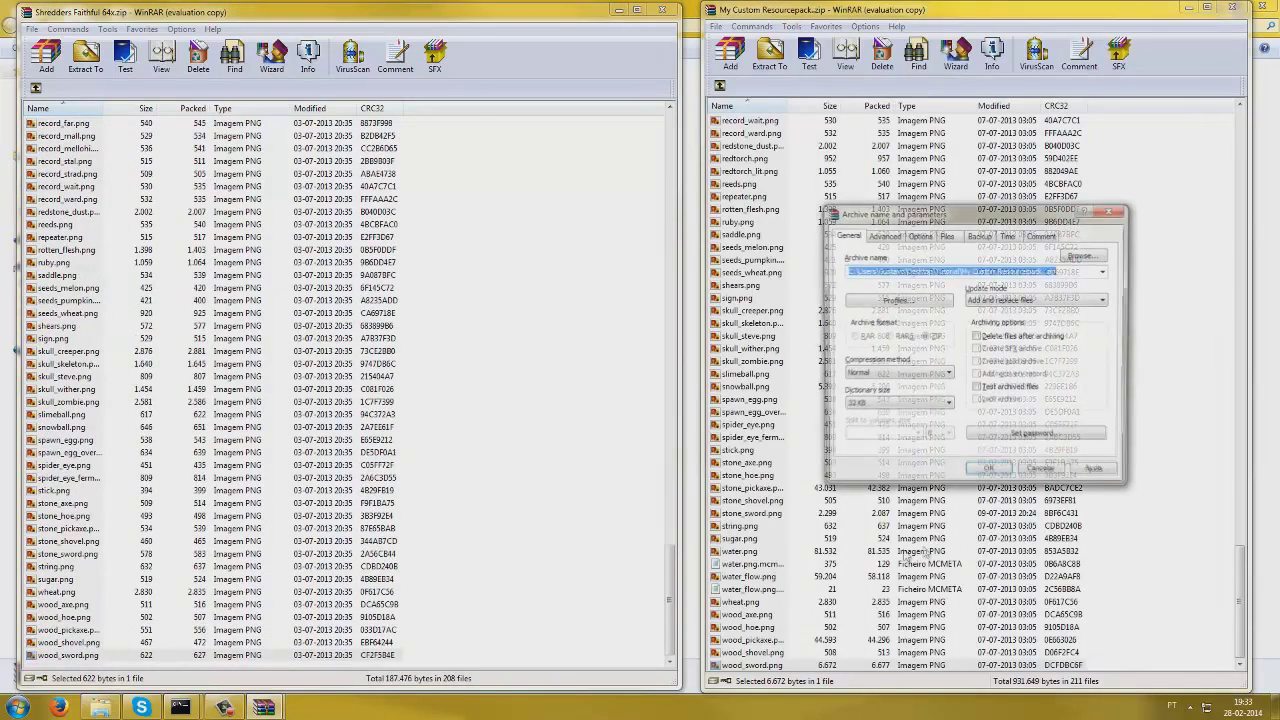
click(988, 473)
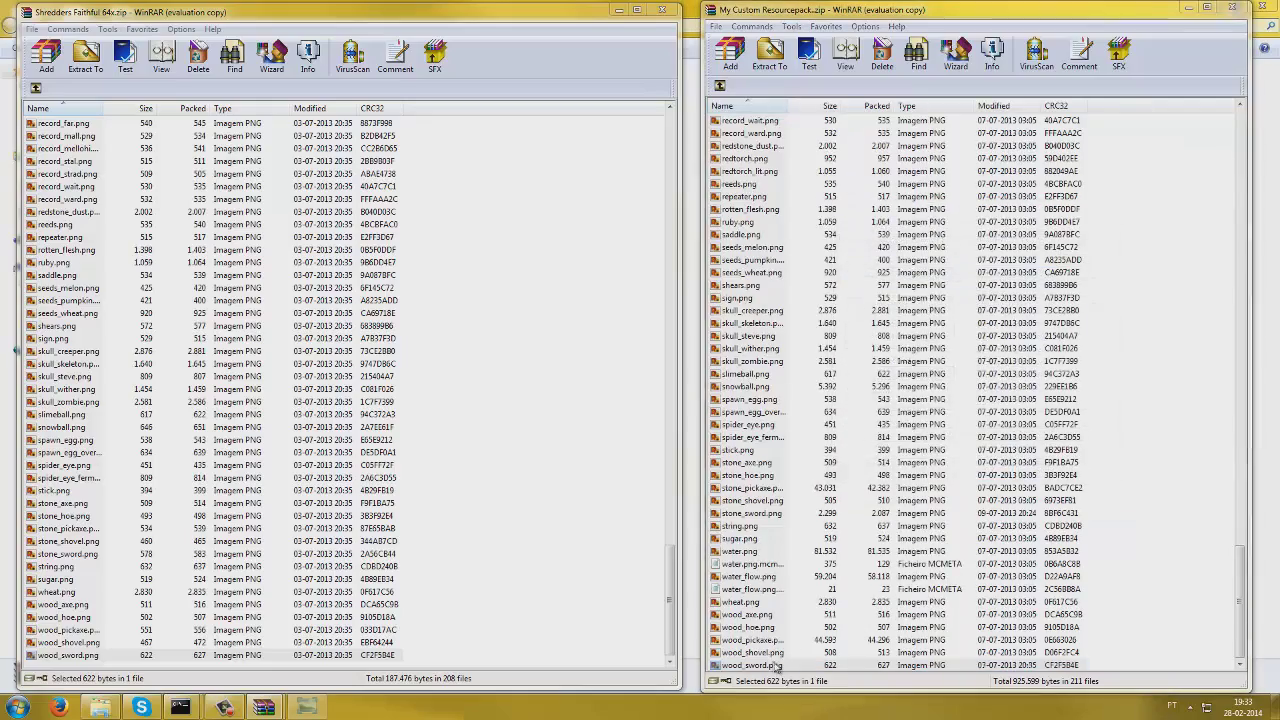
double_click(752, 665)
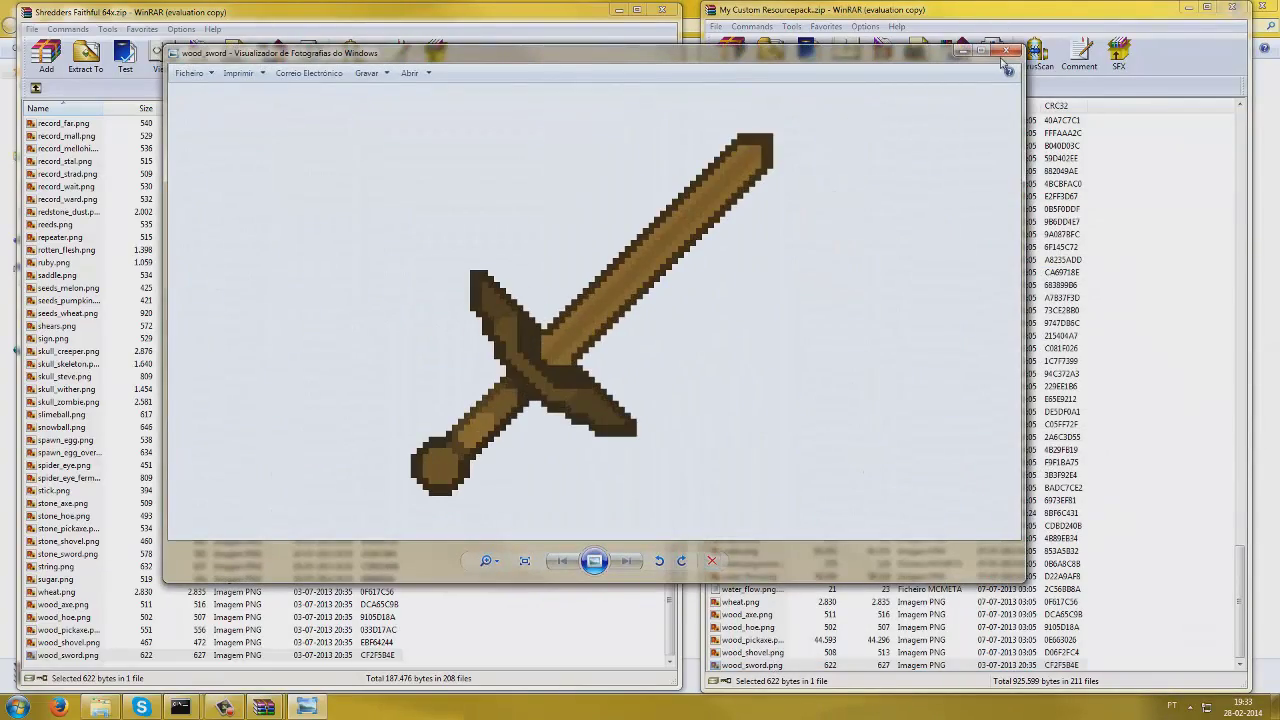